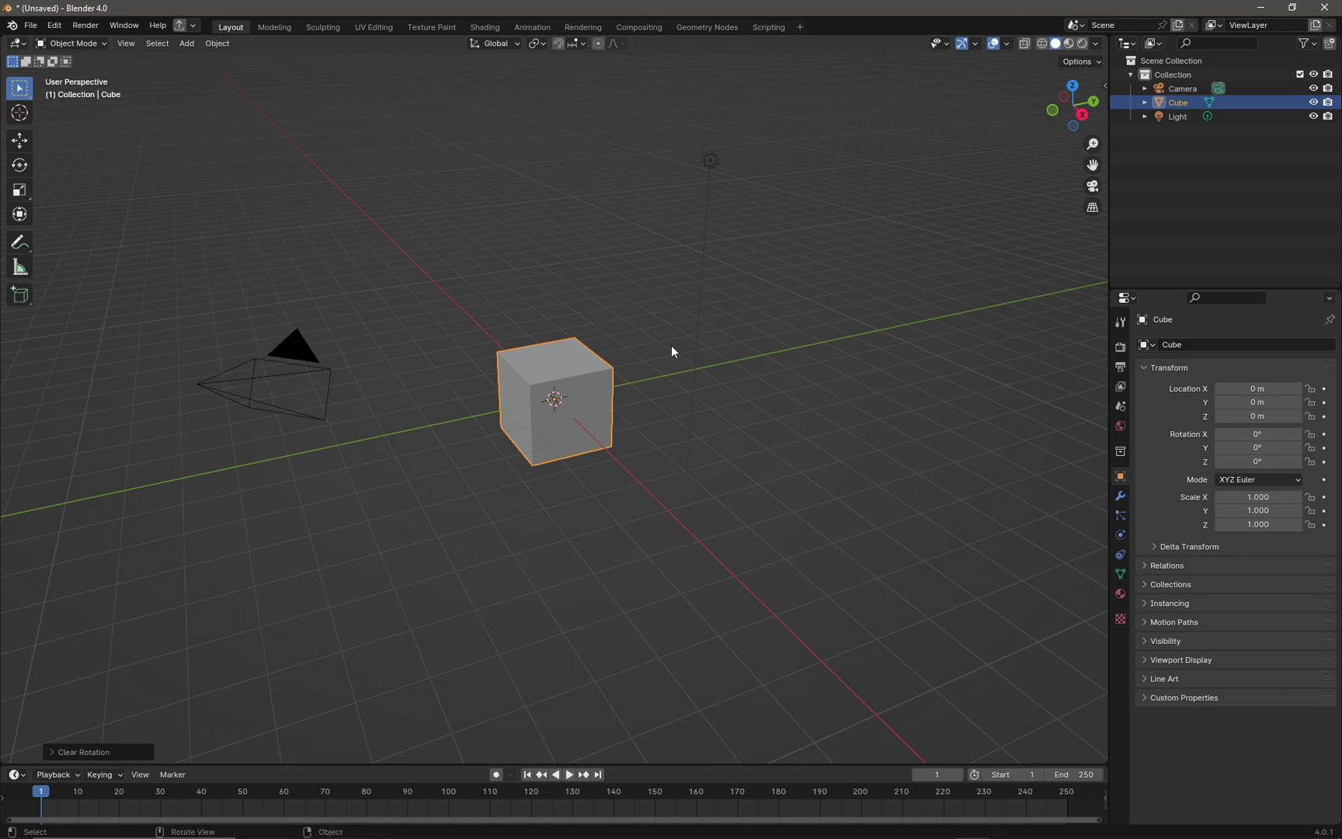
Step: Delete the default camera, light and cube, and enable the Add Curve: Extra Objects add-on
drag(141, 95, 889, 599)
key(Delete)
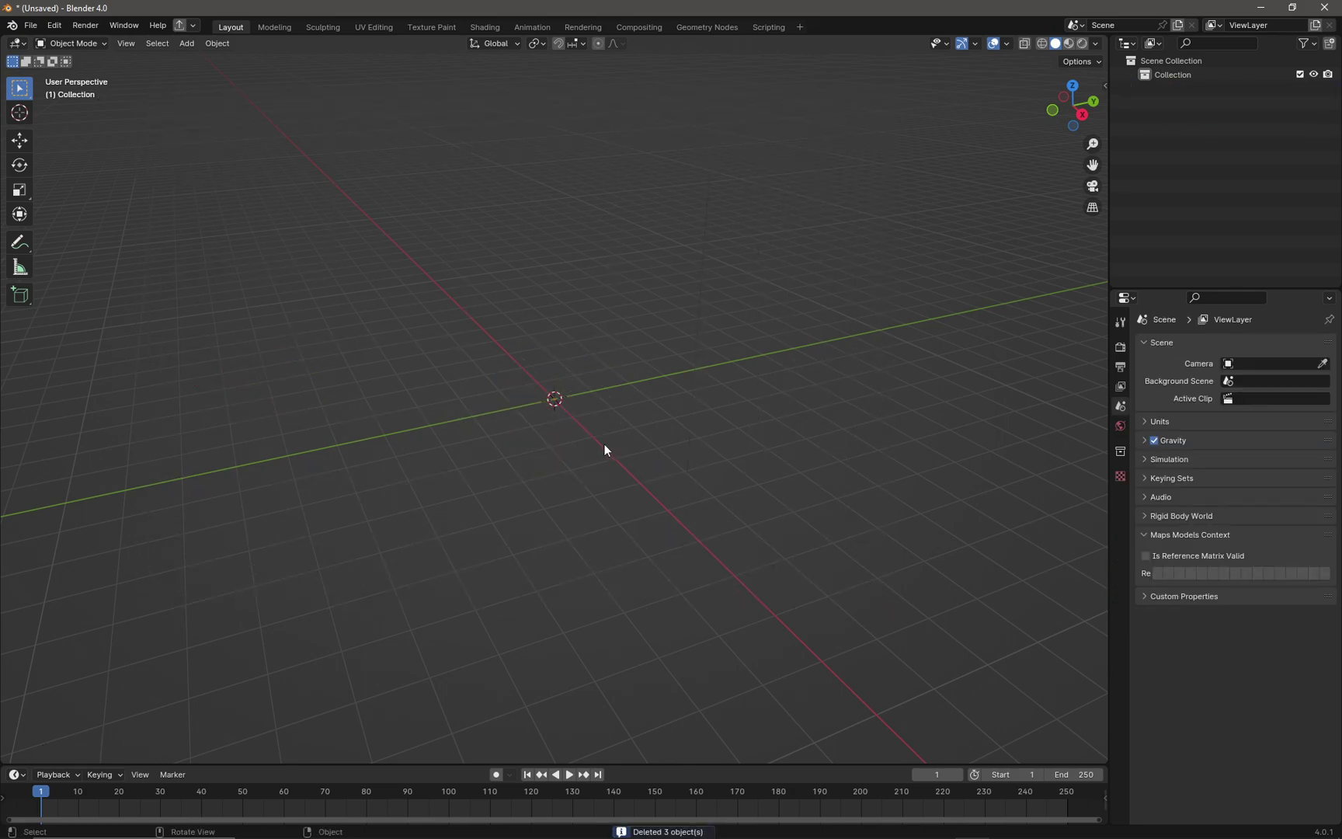
click(55, 26)
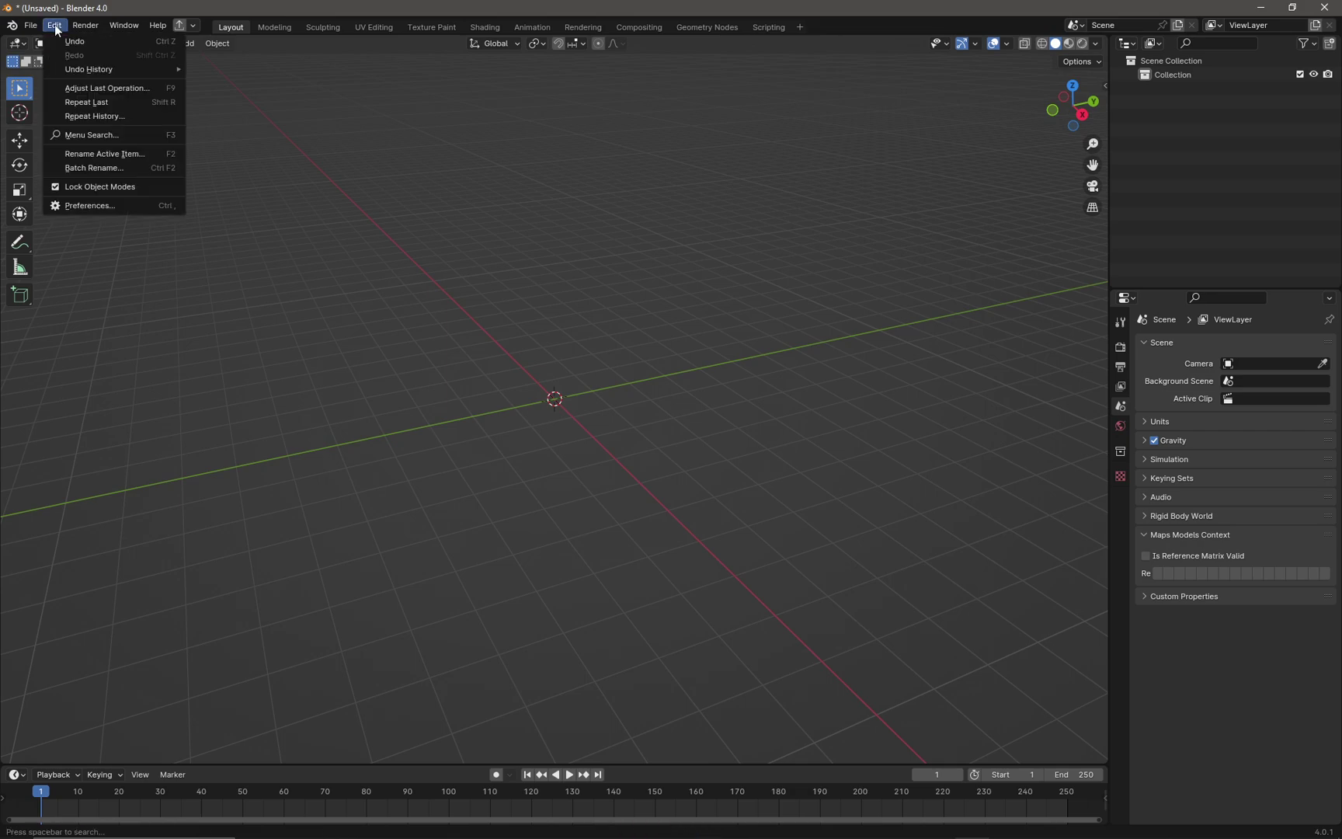
click(130, 205)
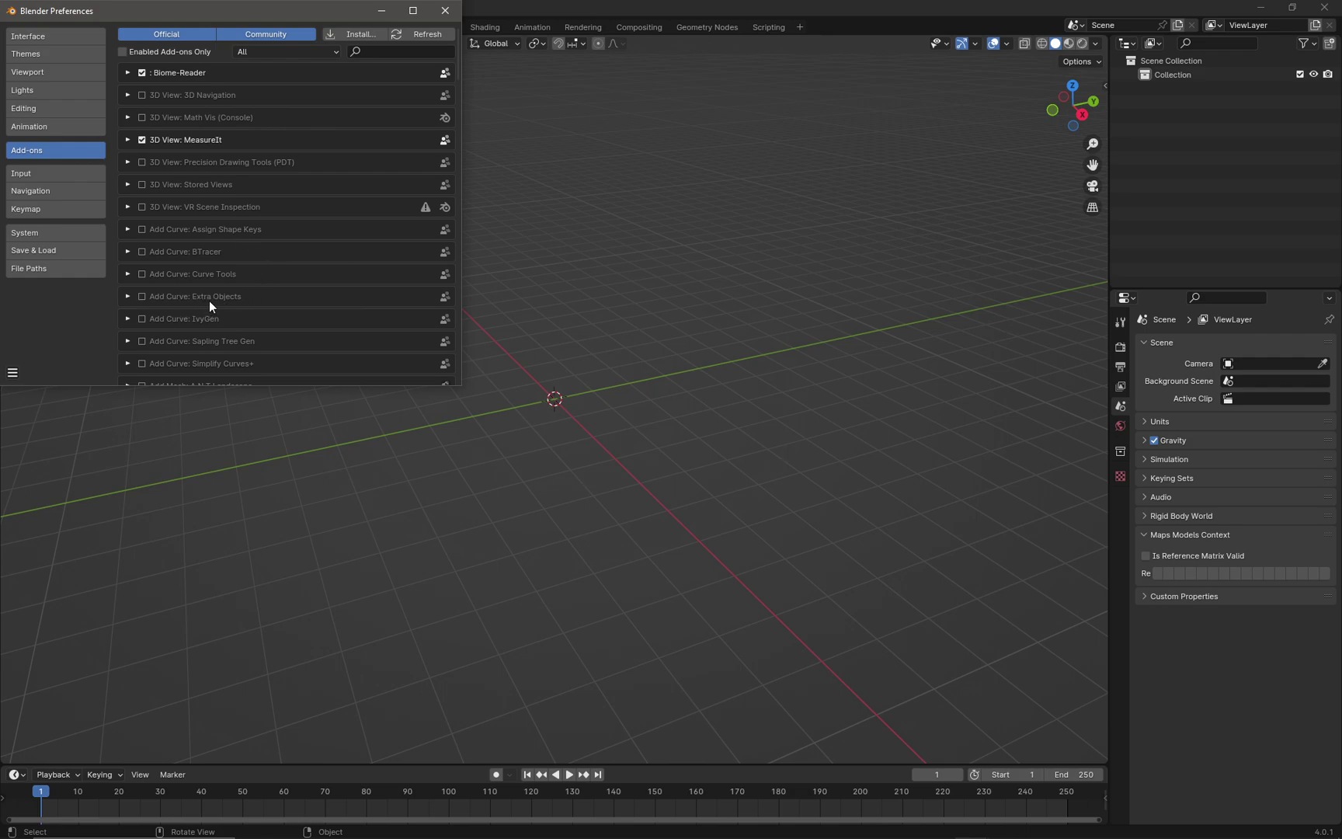
click(142, 297)
click(445, 10)
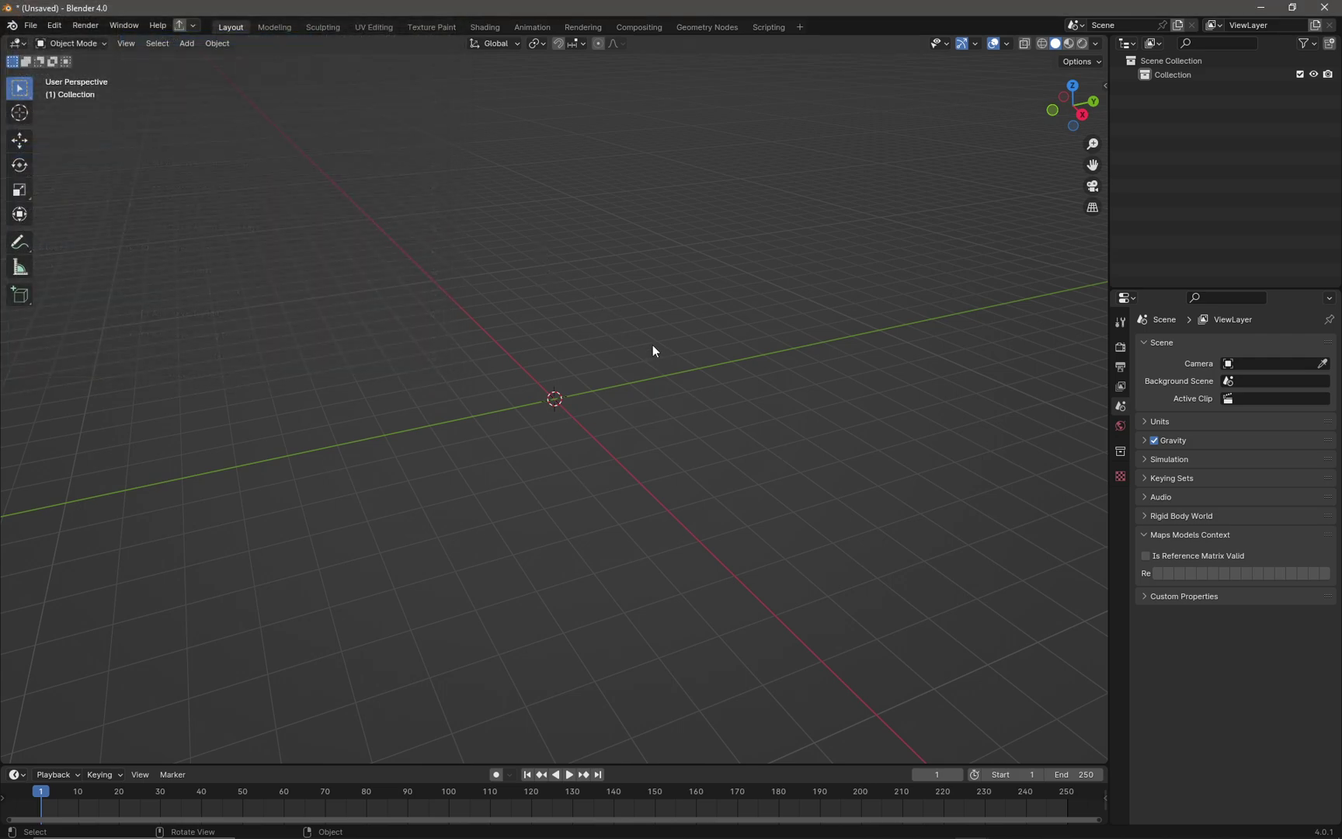
Step: Add a Plain Axes empty and move it up and to the left in side view
key(shift+a)
mouse_move(644, 380)
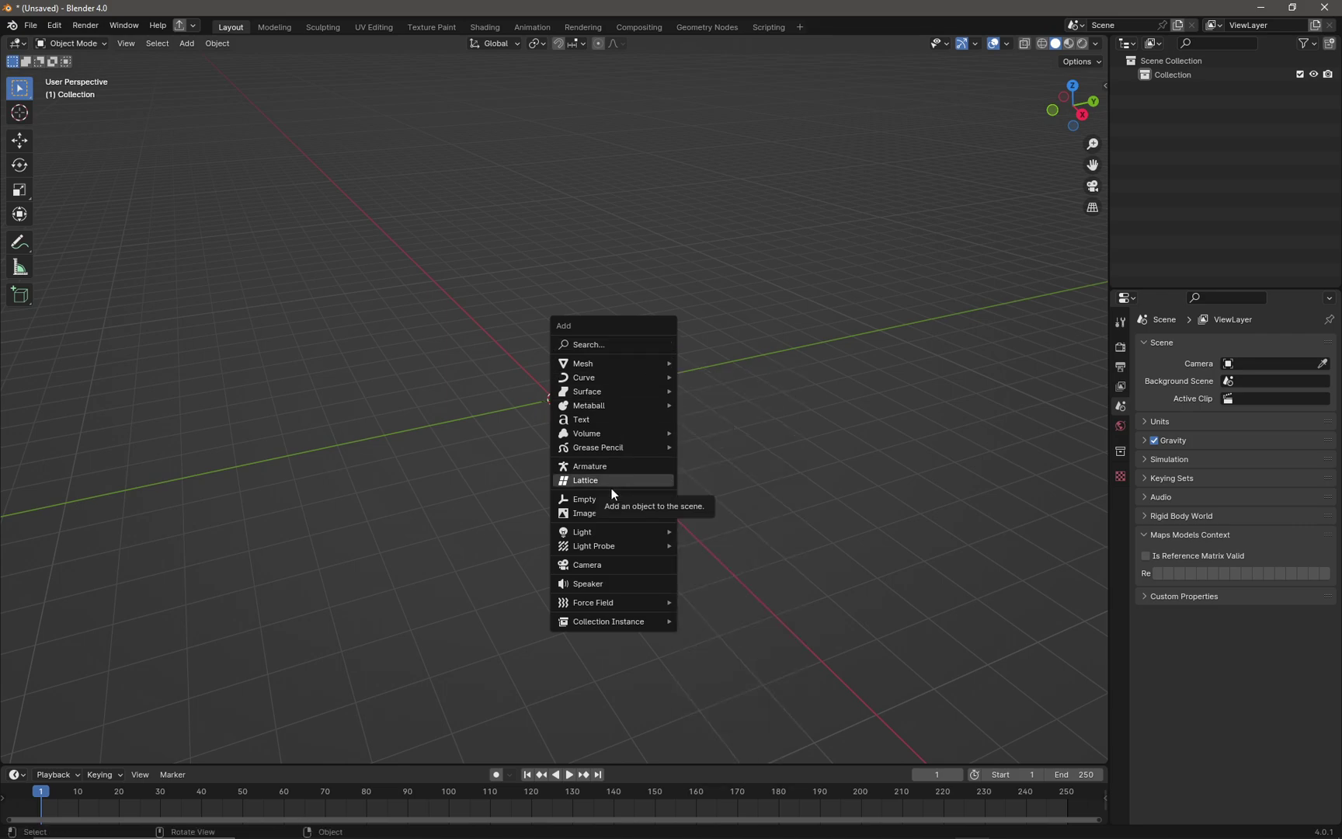
mouse_move(611, 499)
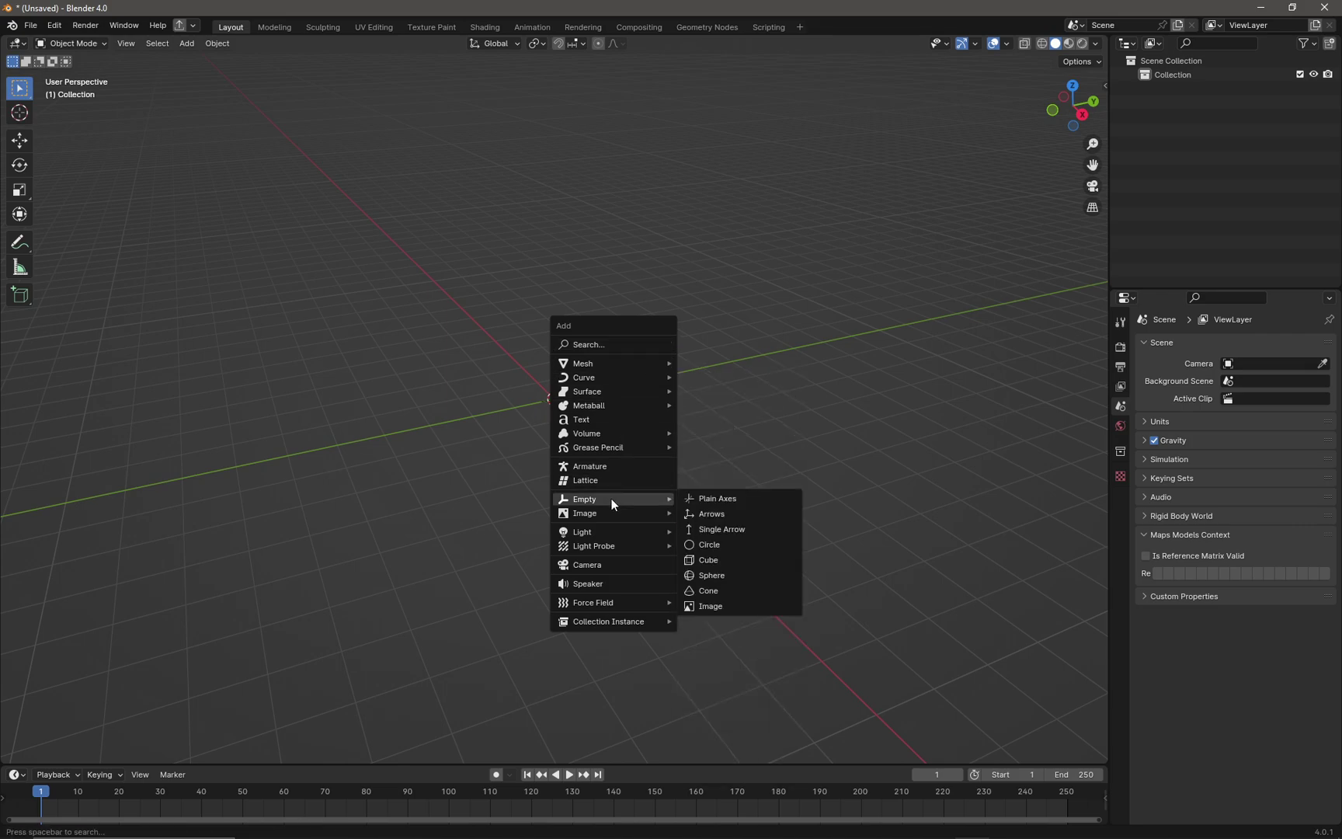
click(687, 500)
alt+middle_drag(664, 425, 572, 400)
scroll(582, 311, up, 5)
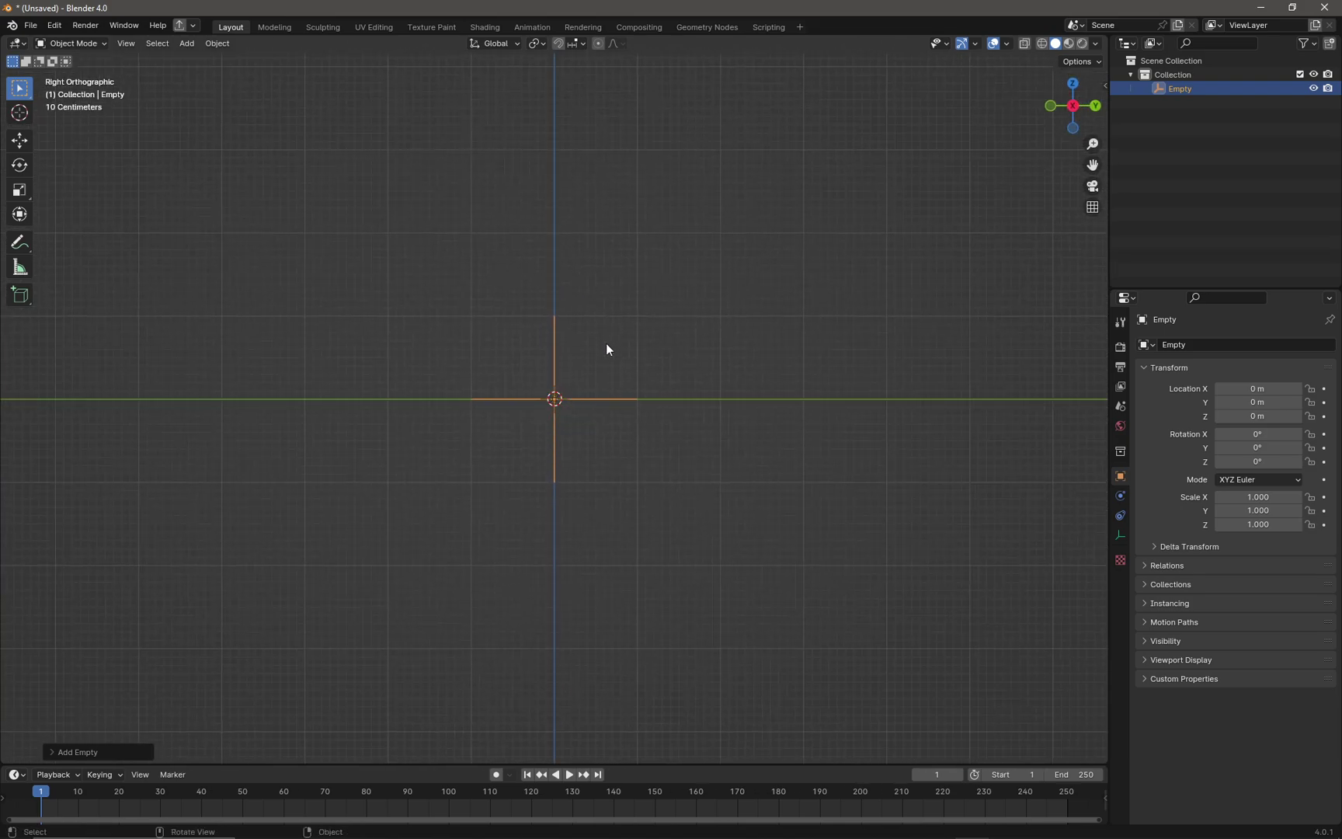
key(g)
click(430, 247)
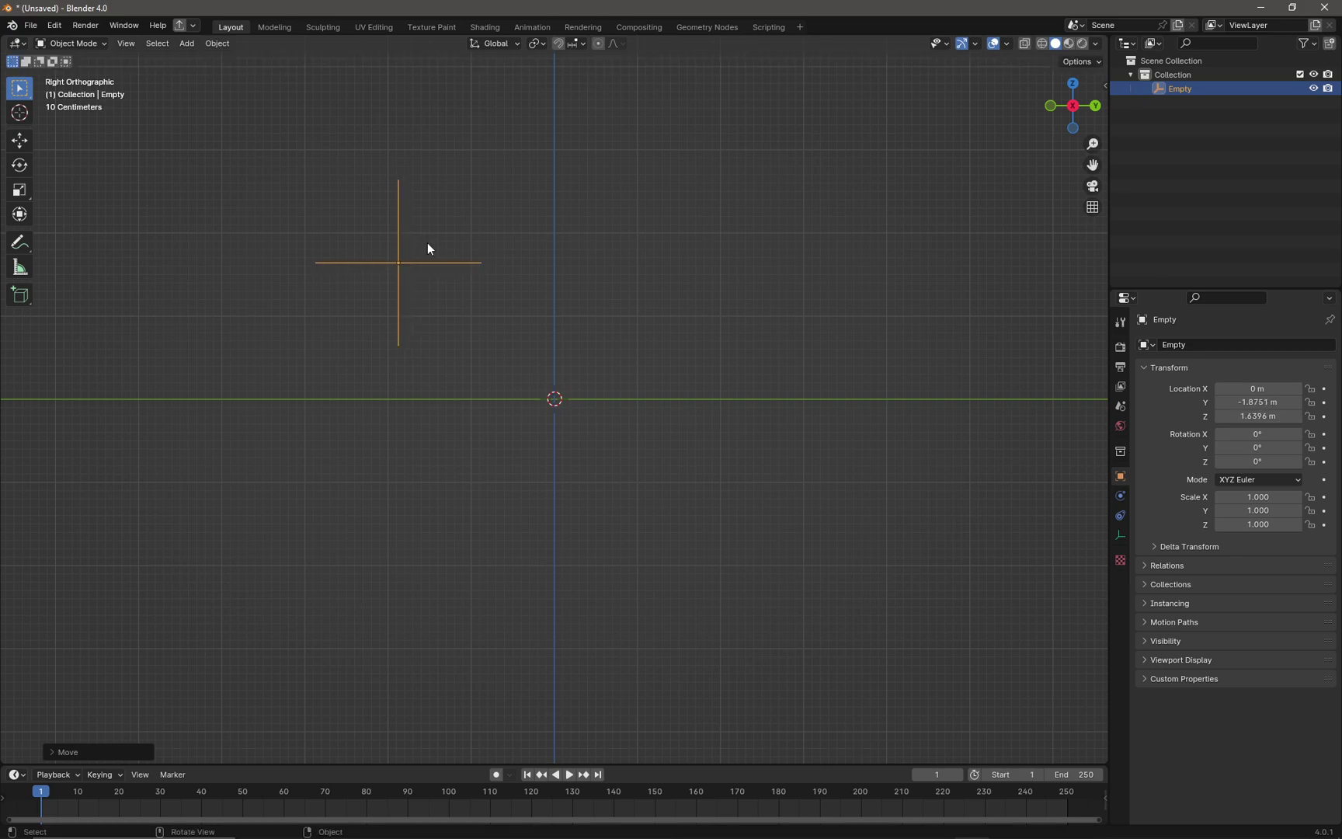
Step: Duplicate the empty to the upper right and select both empties
key(shift+d)
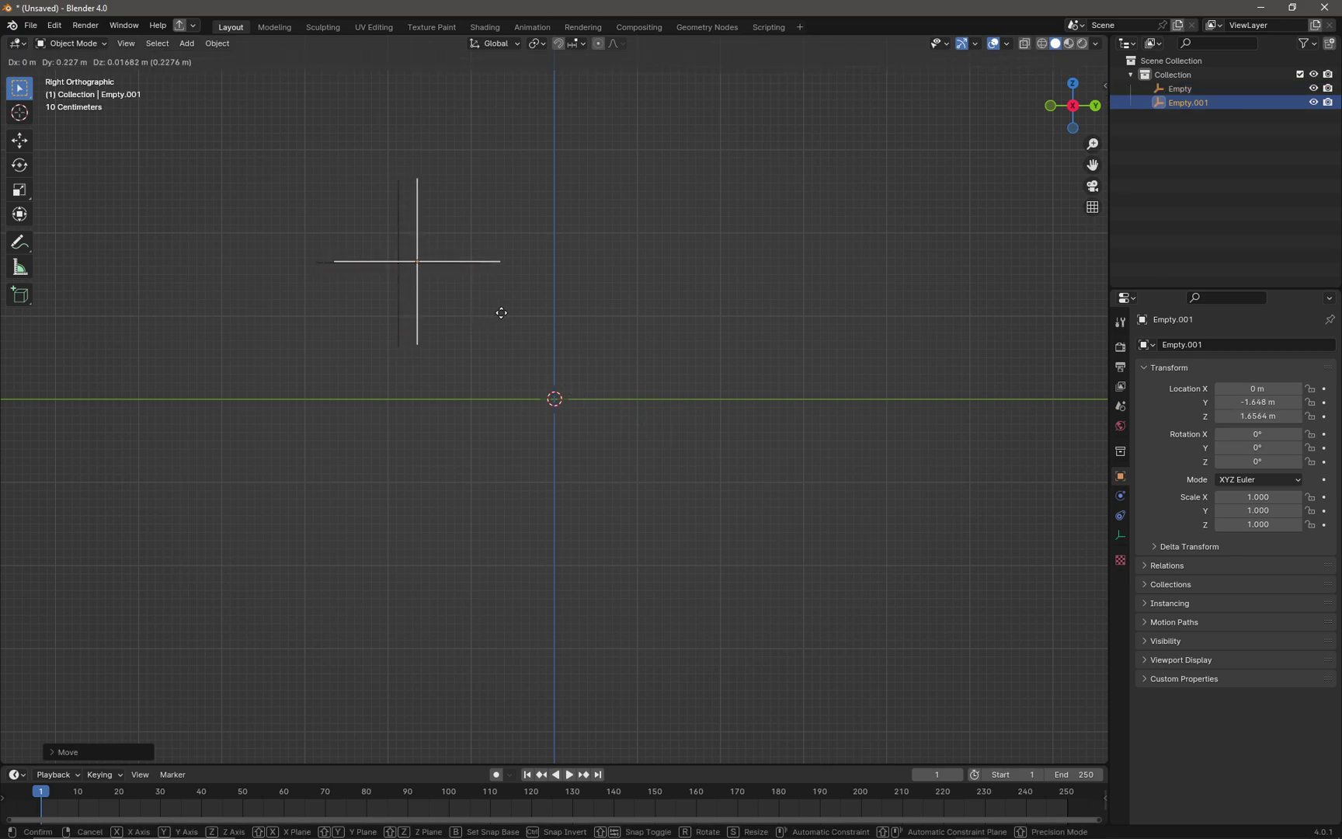
click(792, 295)
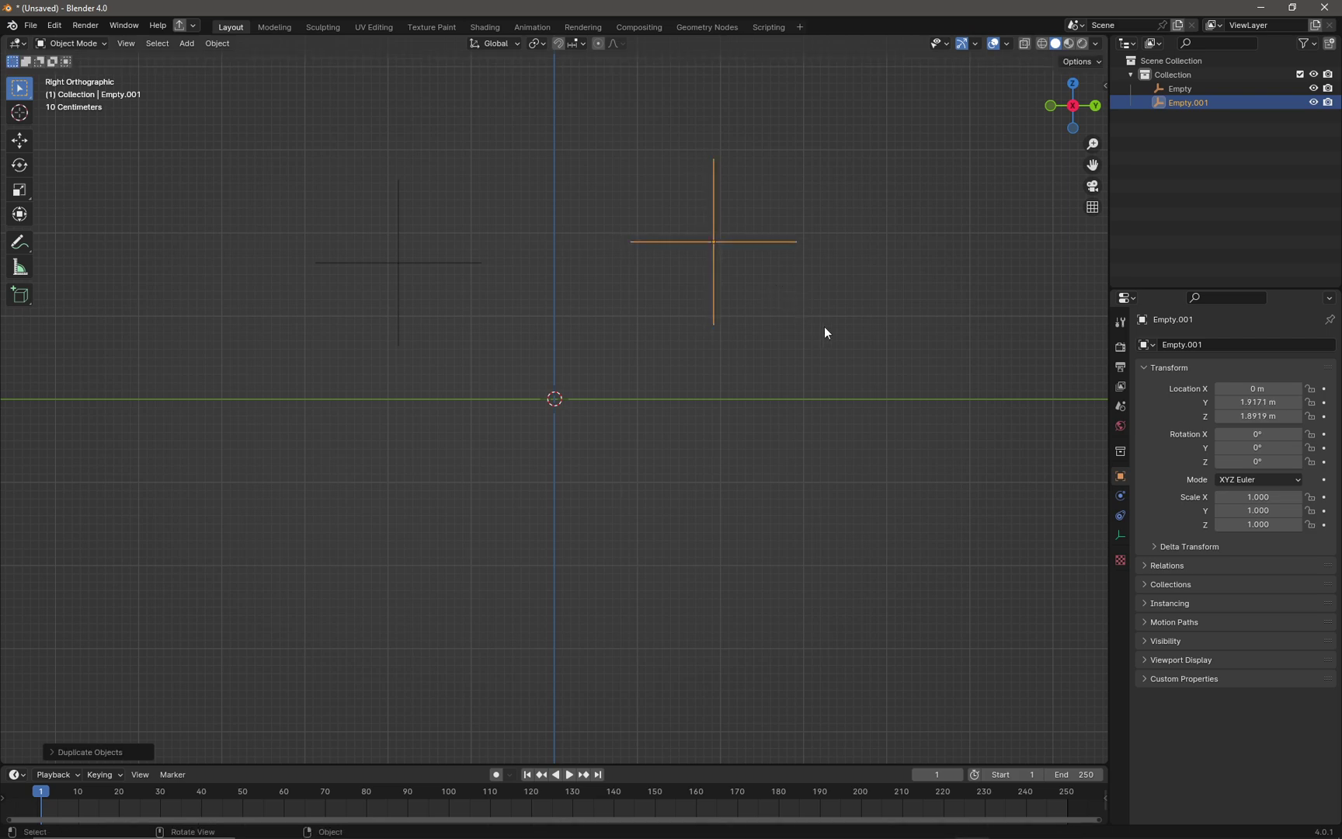
middle_drag(825, 326, 810, 356)
shift+drag(333, 162, 446, 260)
middle_drag(641, 326, 651, 341)
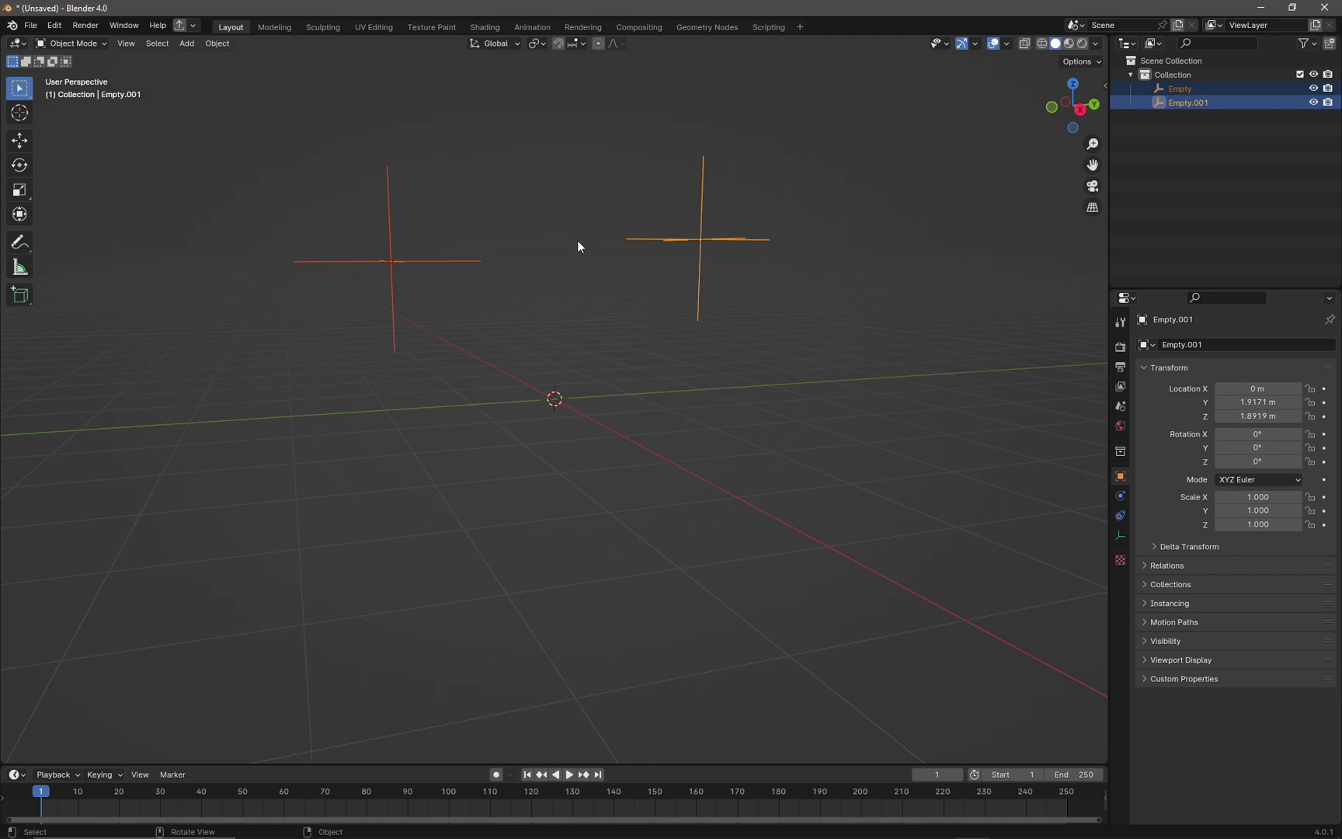
Step: Add a Curve > Knots > Catenary hanging between the two selected empties
key(shift+a)
mouse_move(578, 243)
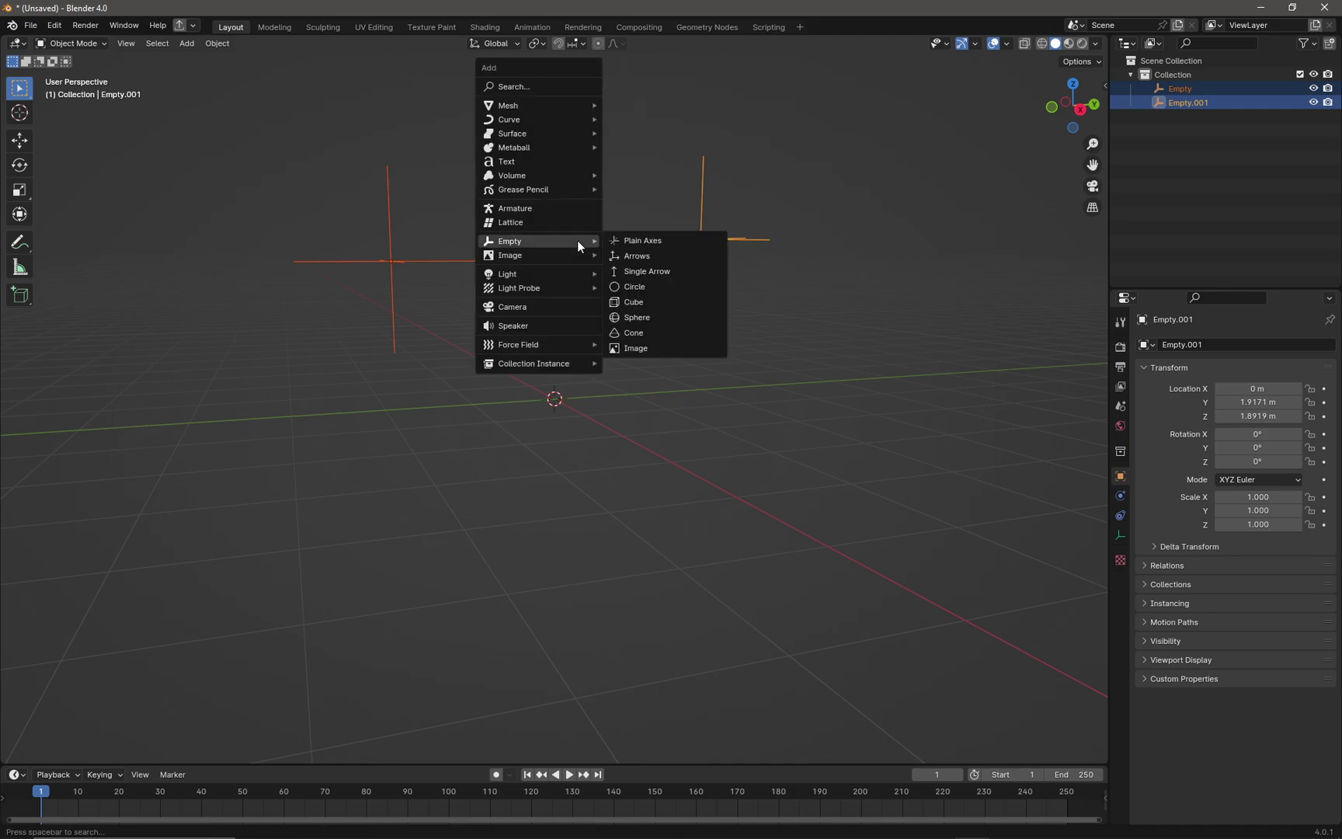
mouse_move(548, 120)
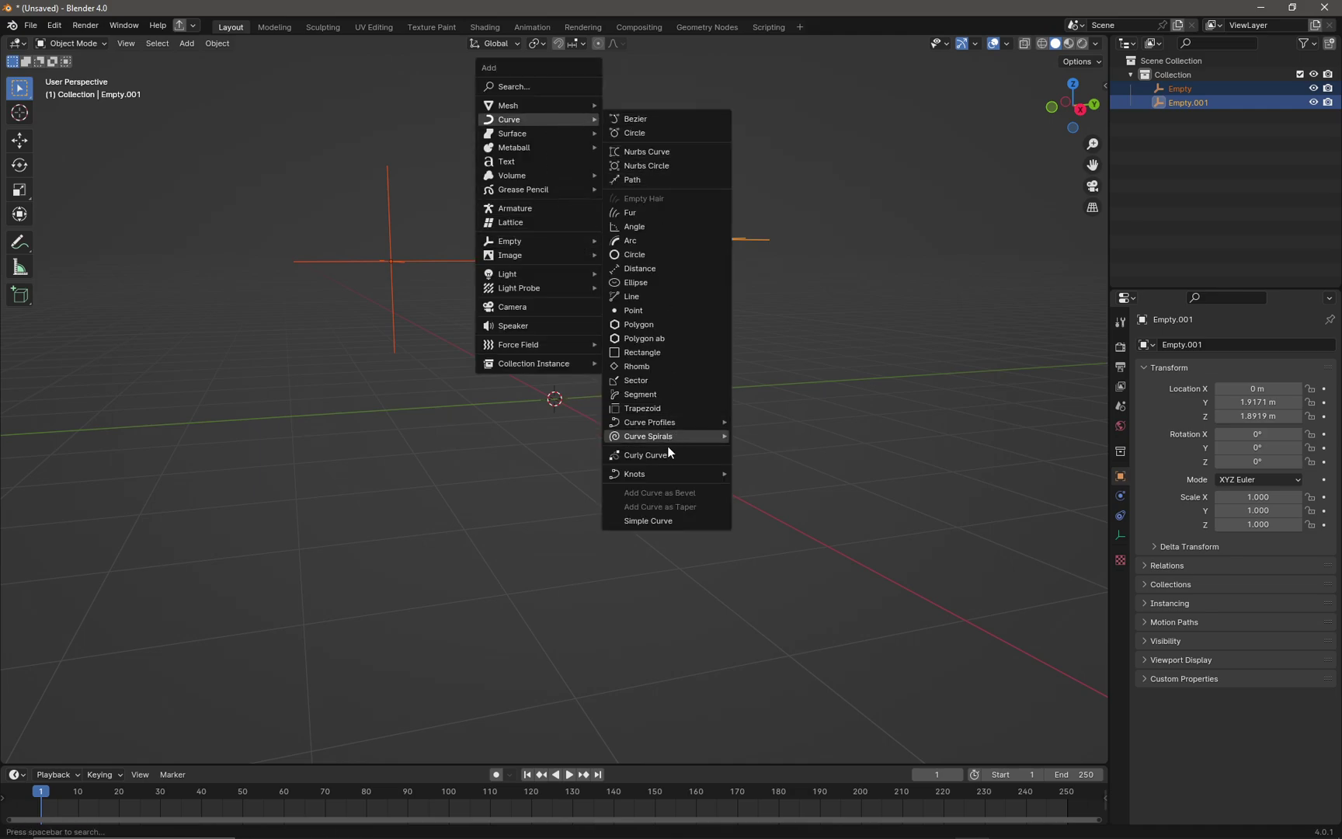
mouse_move(667, 467)
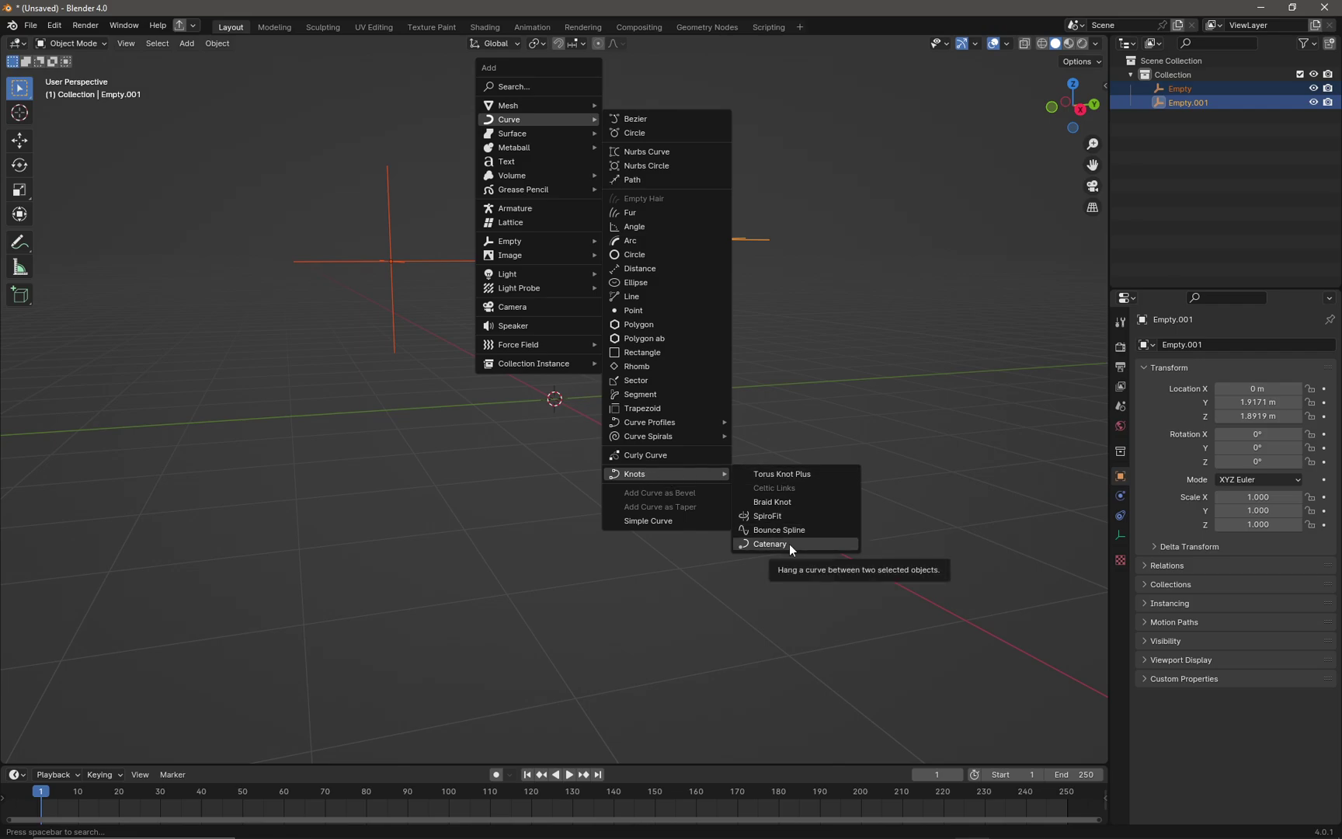
click(769, 543)
Step: Orbit around the catenary to inspect its sag from several angles
middle_drag(678, 352, 669, 347)
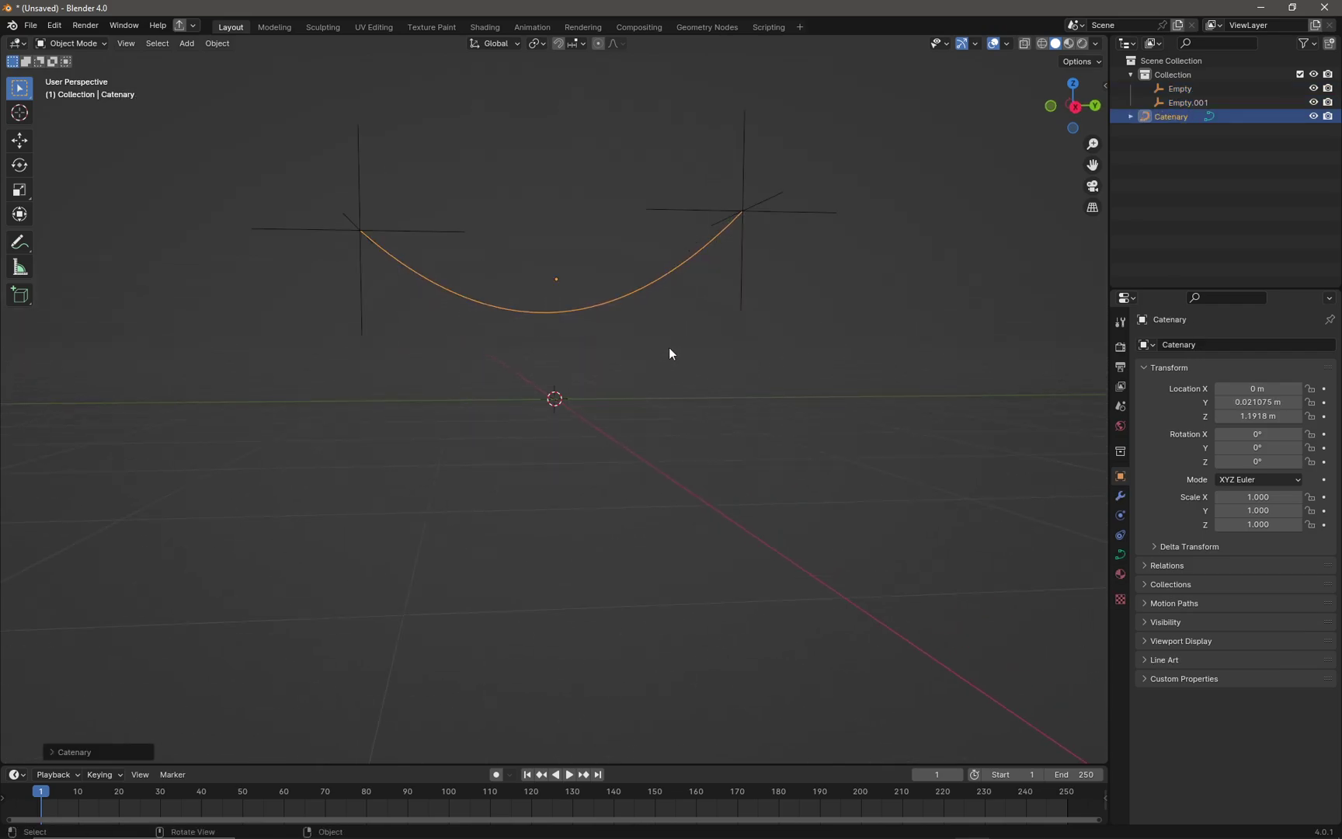
scroll(644, 295, up, 3)
middle_drag(637, 171, 307, 246)
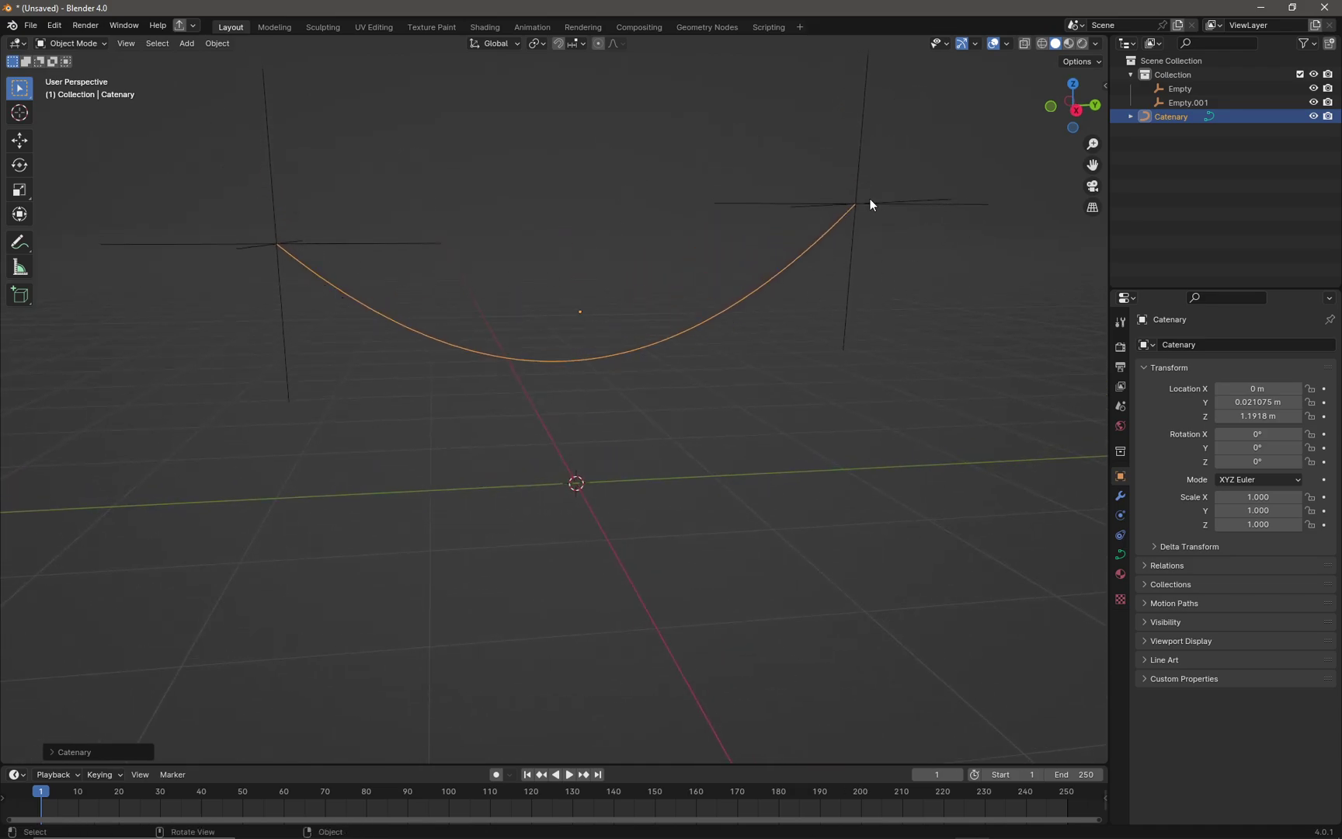
middle_drag(634, 225, 639, 231)
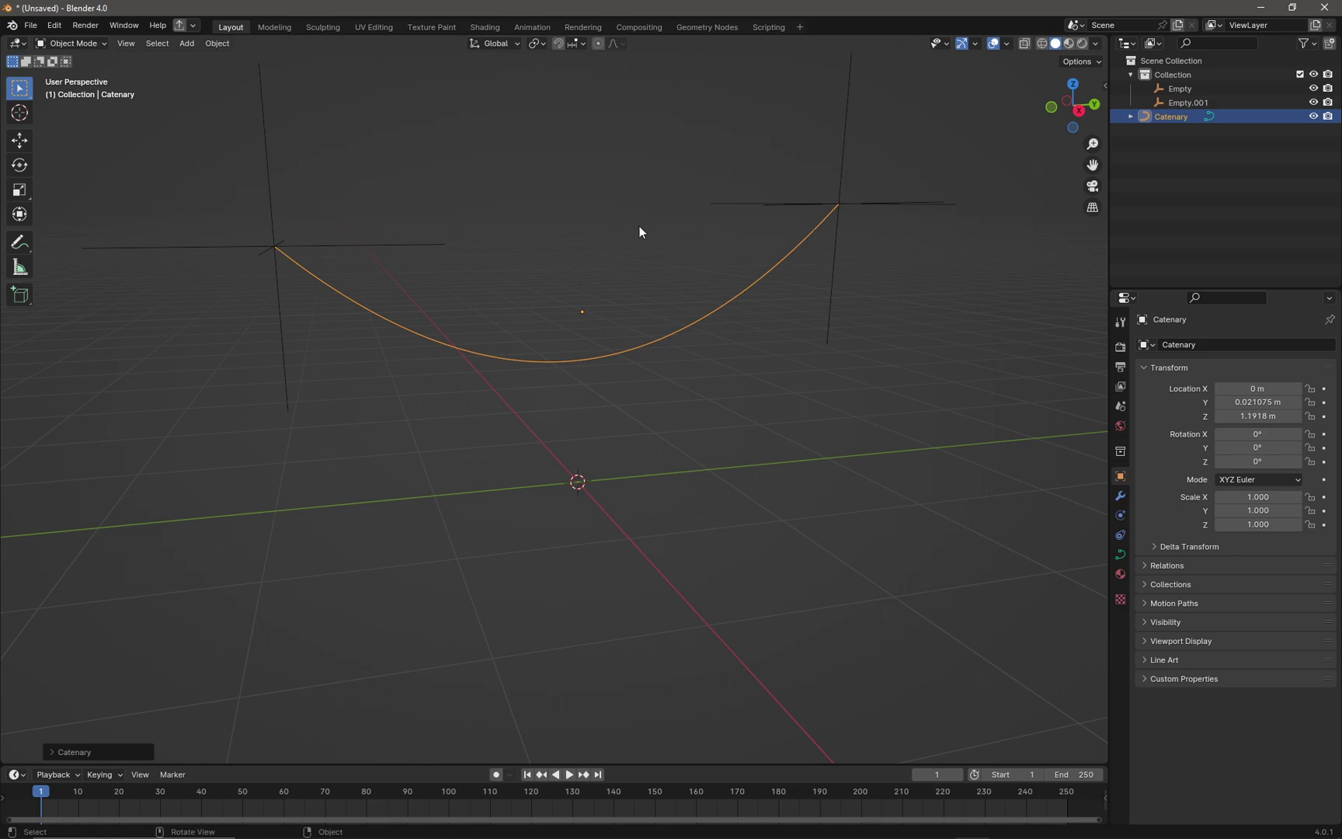
scroll(638, 230, down, 2)
middle_drag(677, 321, 657, 353)
middle_drag(583, 288, 580, 224)
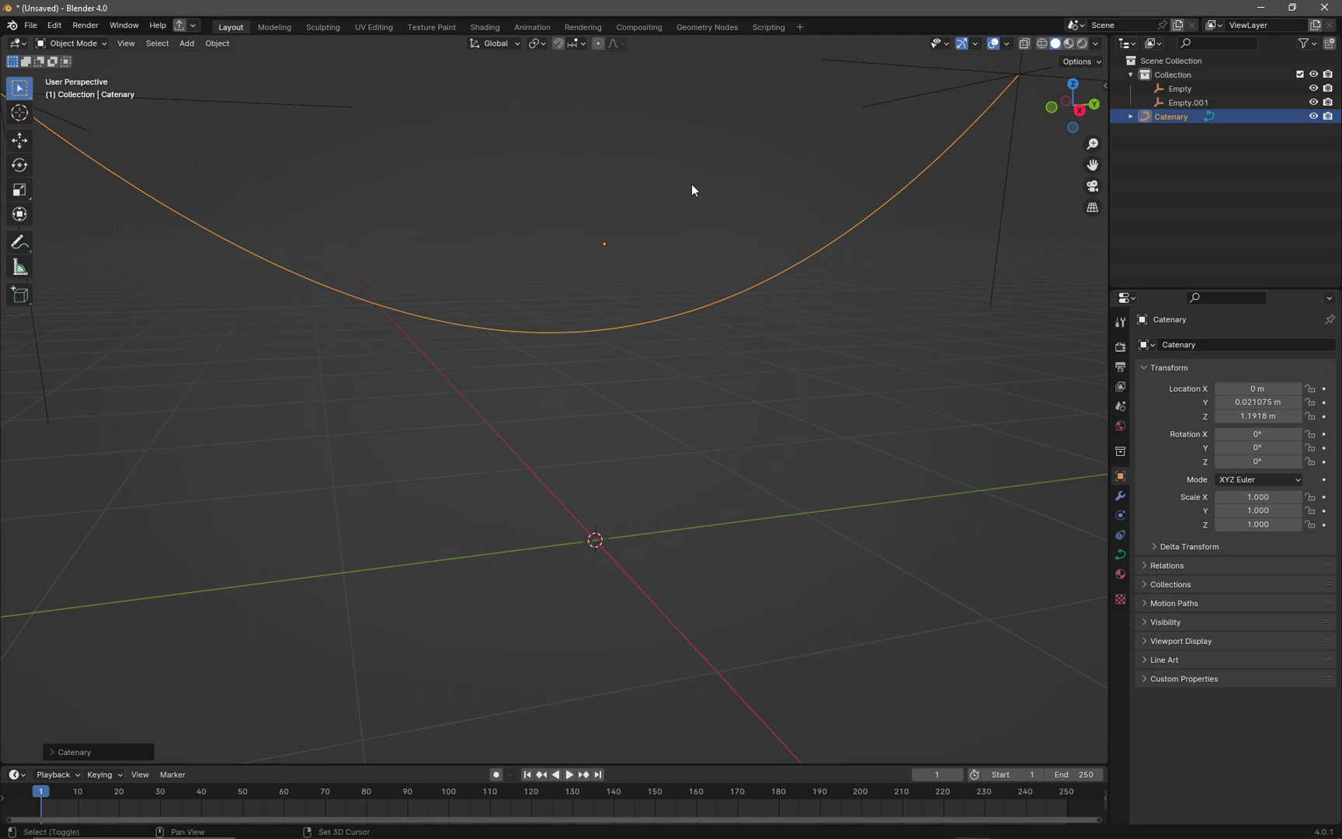
middle_drag(692, 189, 682, 294)
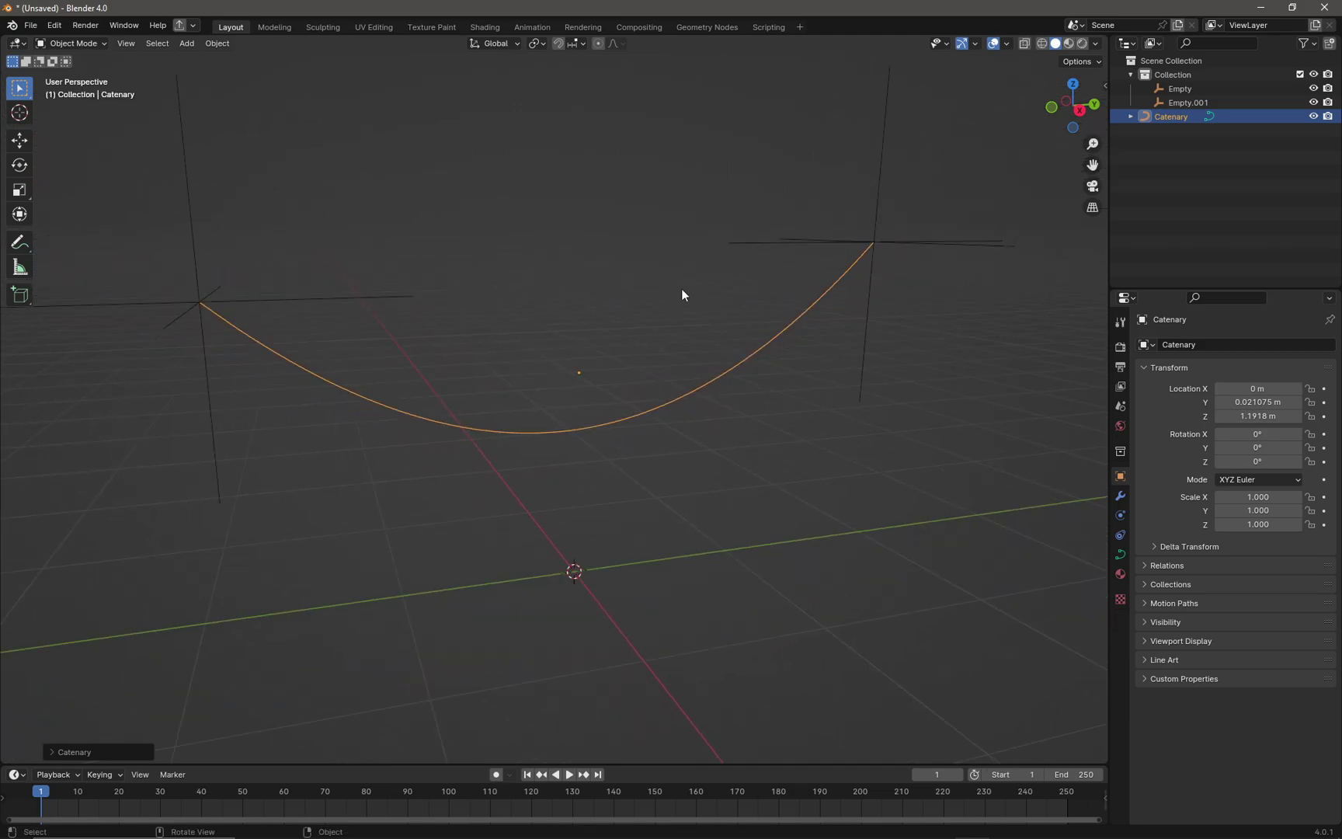
Step: Convert the catenary curve to a mesh and enter Edit Mode
right_click(682, 289)
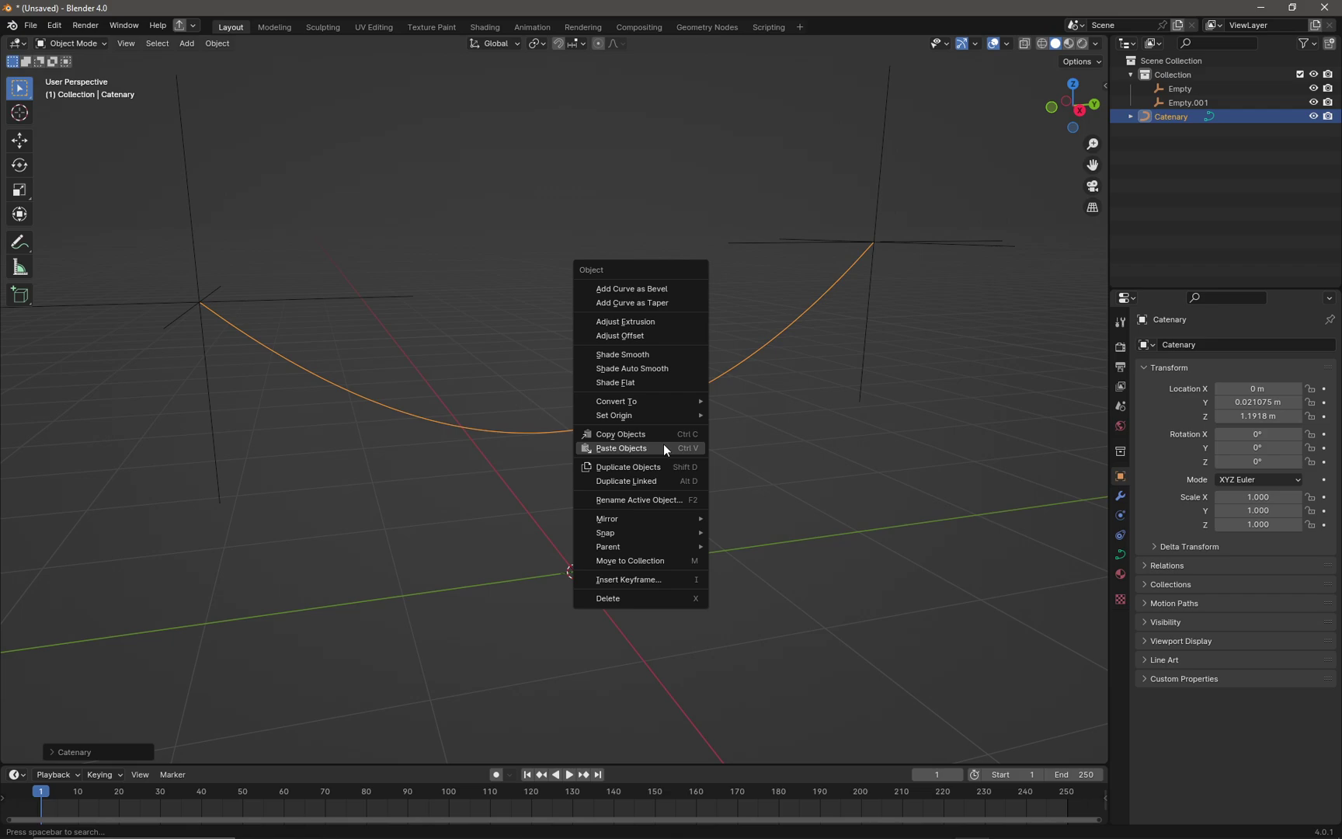
mouse_move(662, 399)
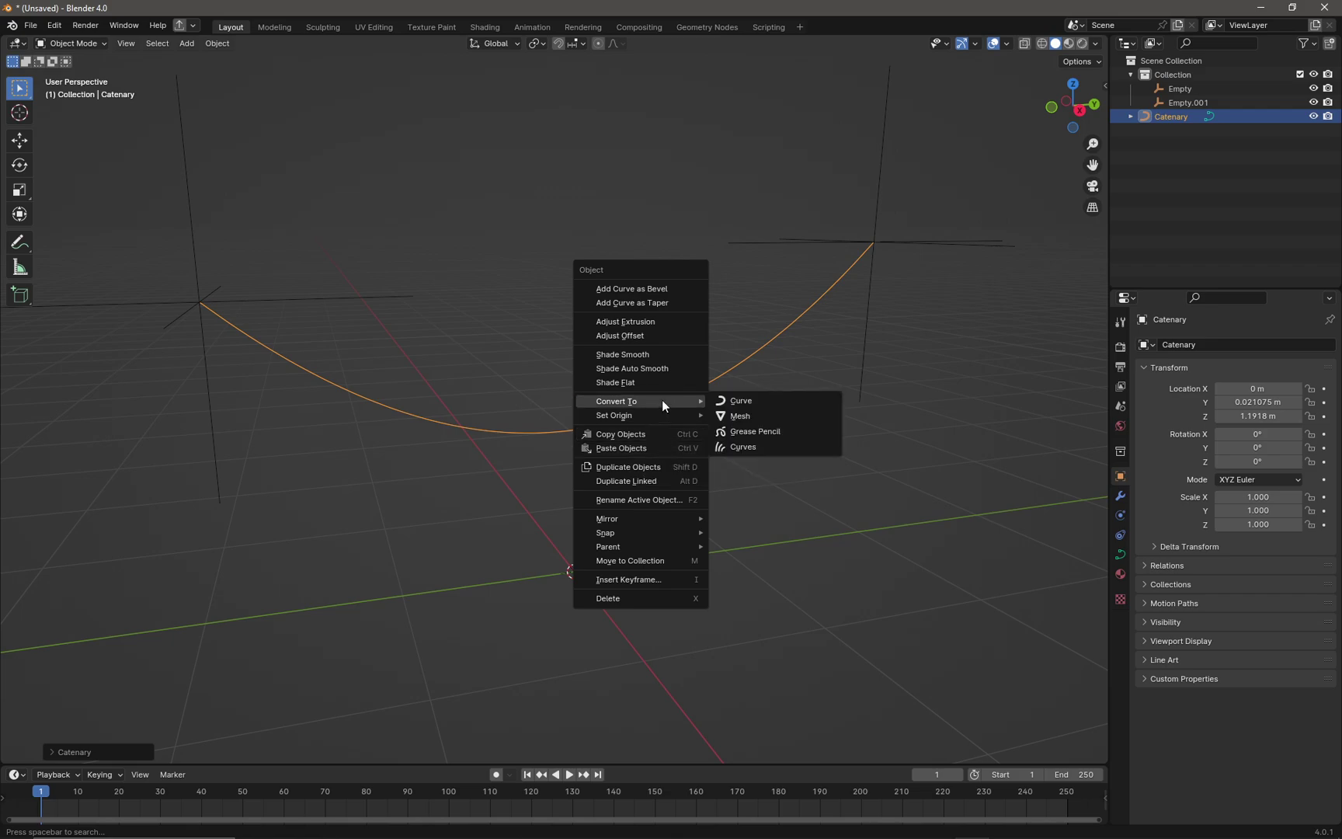
click(766, 416)
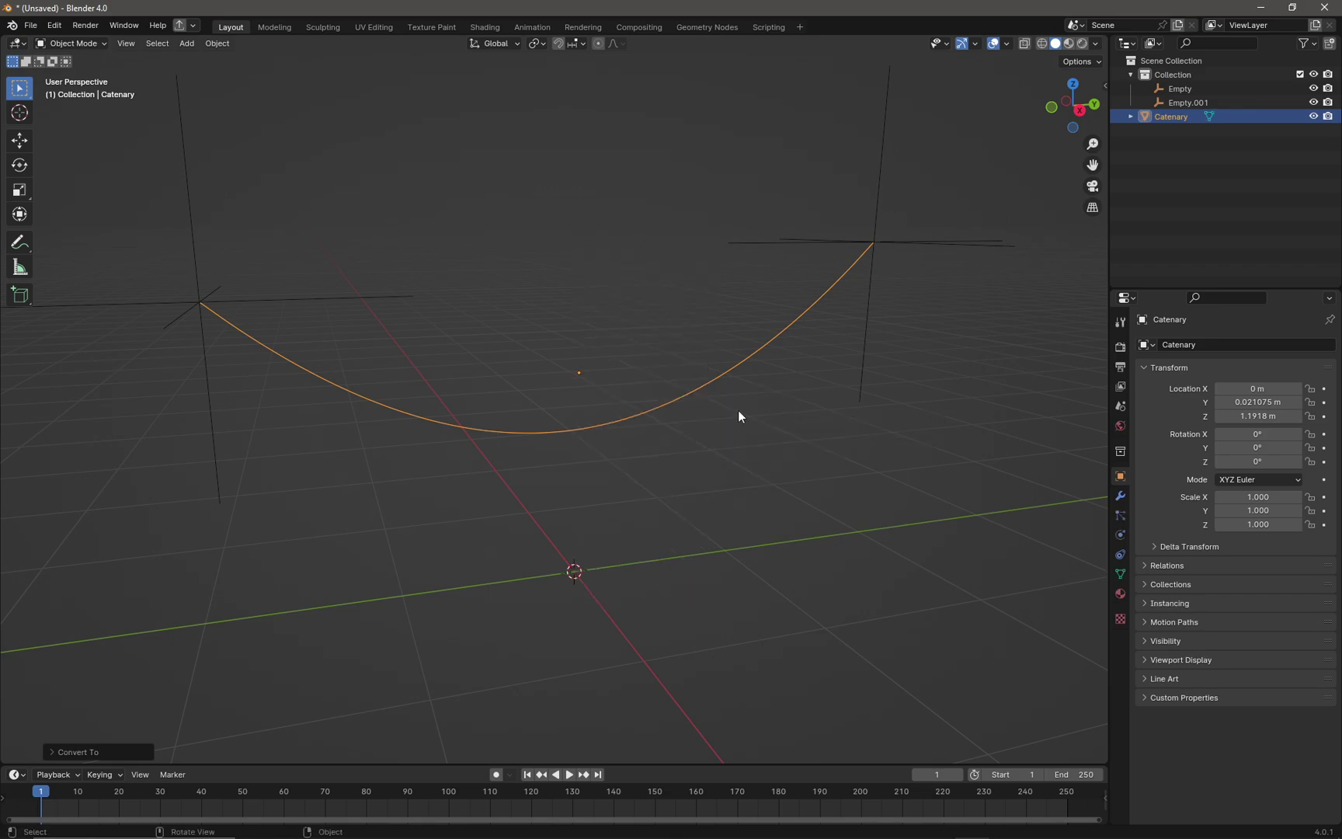
alt+middle_drag(738, 410, 735, 384)
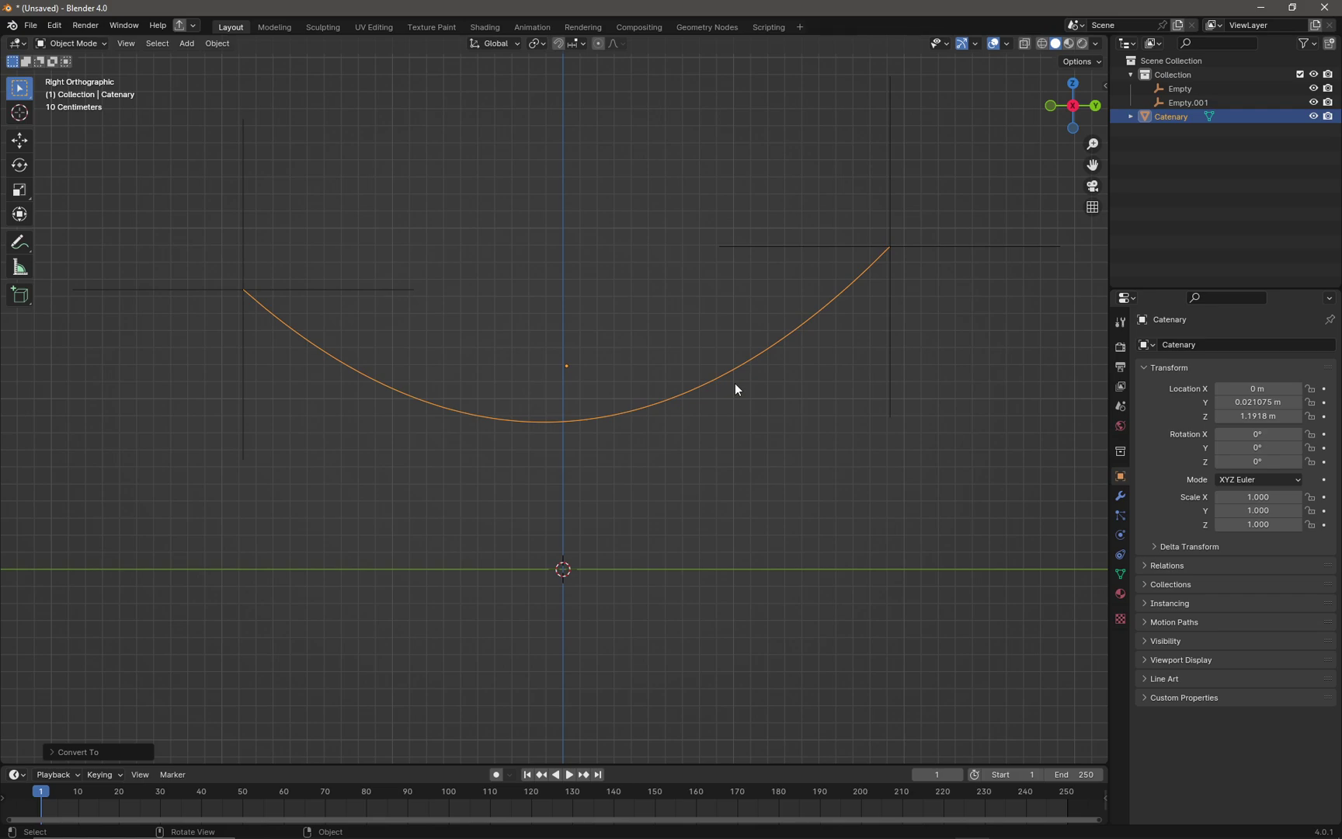
key(Tab)
Step: Select the cable's left and right end vertices
drag(197, 261, 276, 292)
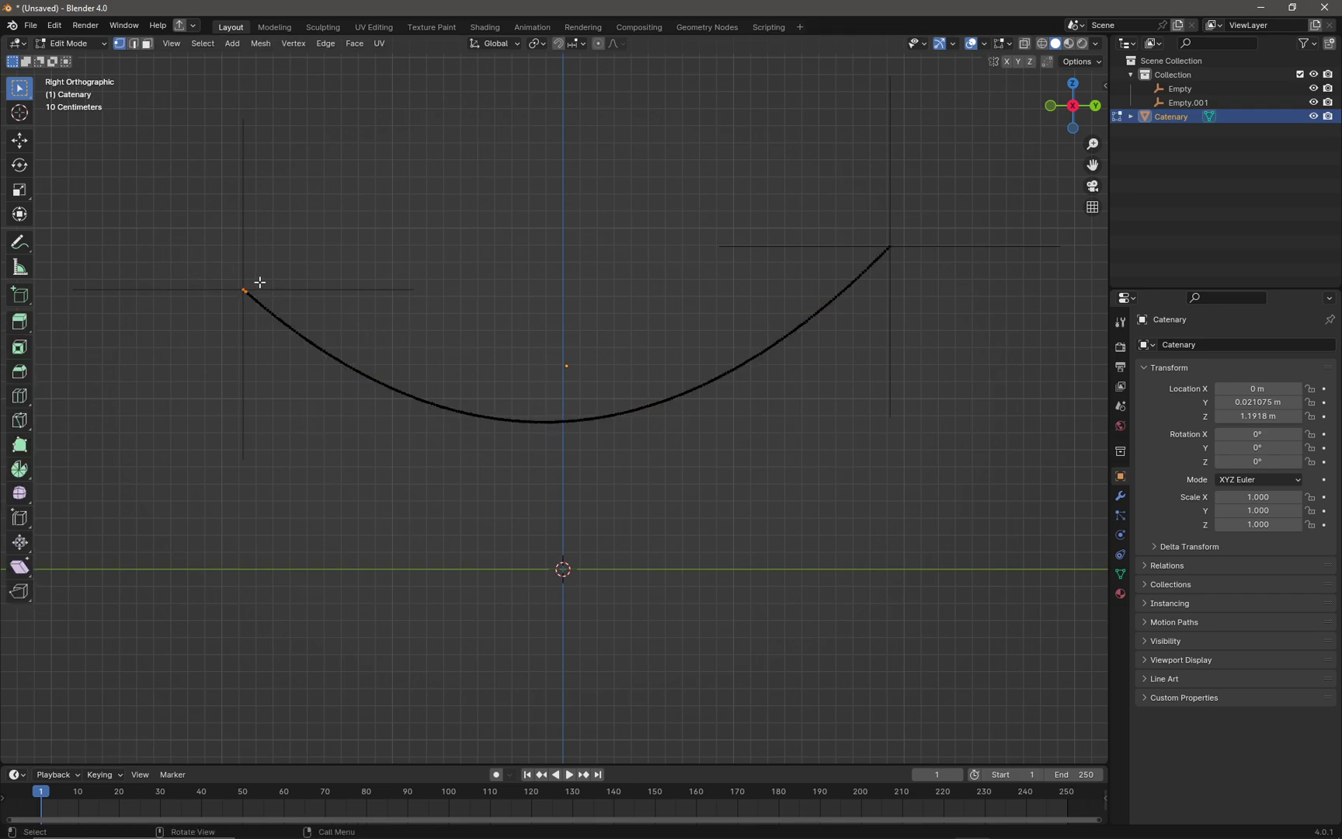
scroll(259, 282, up, 3)
shift+middle_drag(255, 270, 636, 347)
scroll(635, 347, up, 1)
drag(304, 189, 429, 287)
scroll(458, 359, down, 4)
scroll(275, 460, up, 4)
shift+middle_drag(459, 359, 118, 507)
drag(750, 311, 689, 364)
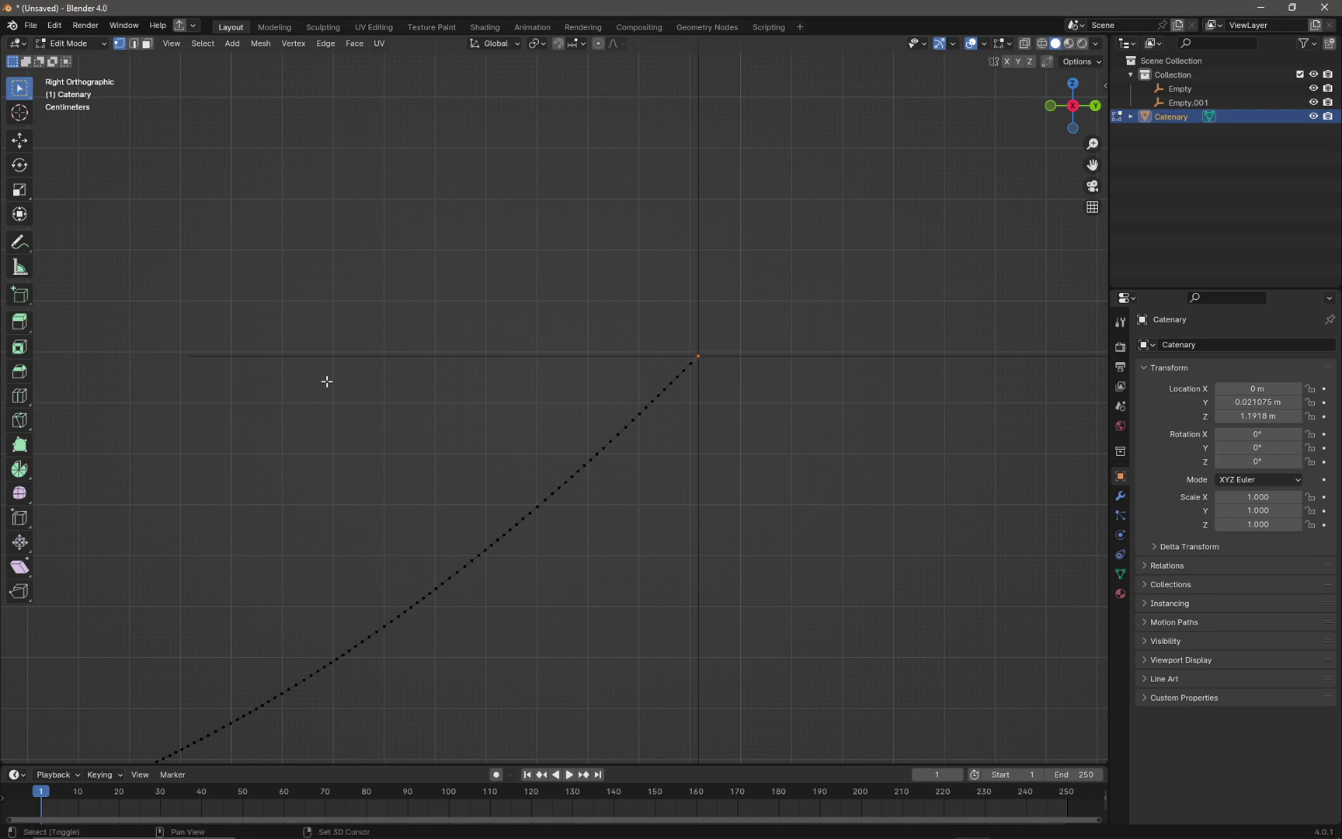
shift+middle_drag(327, 382, 710, 363)
scroll(548, 377, down, 2)
scroll(704, 366, up, 1)
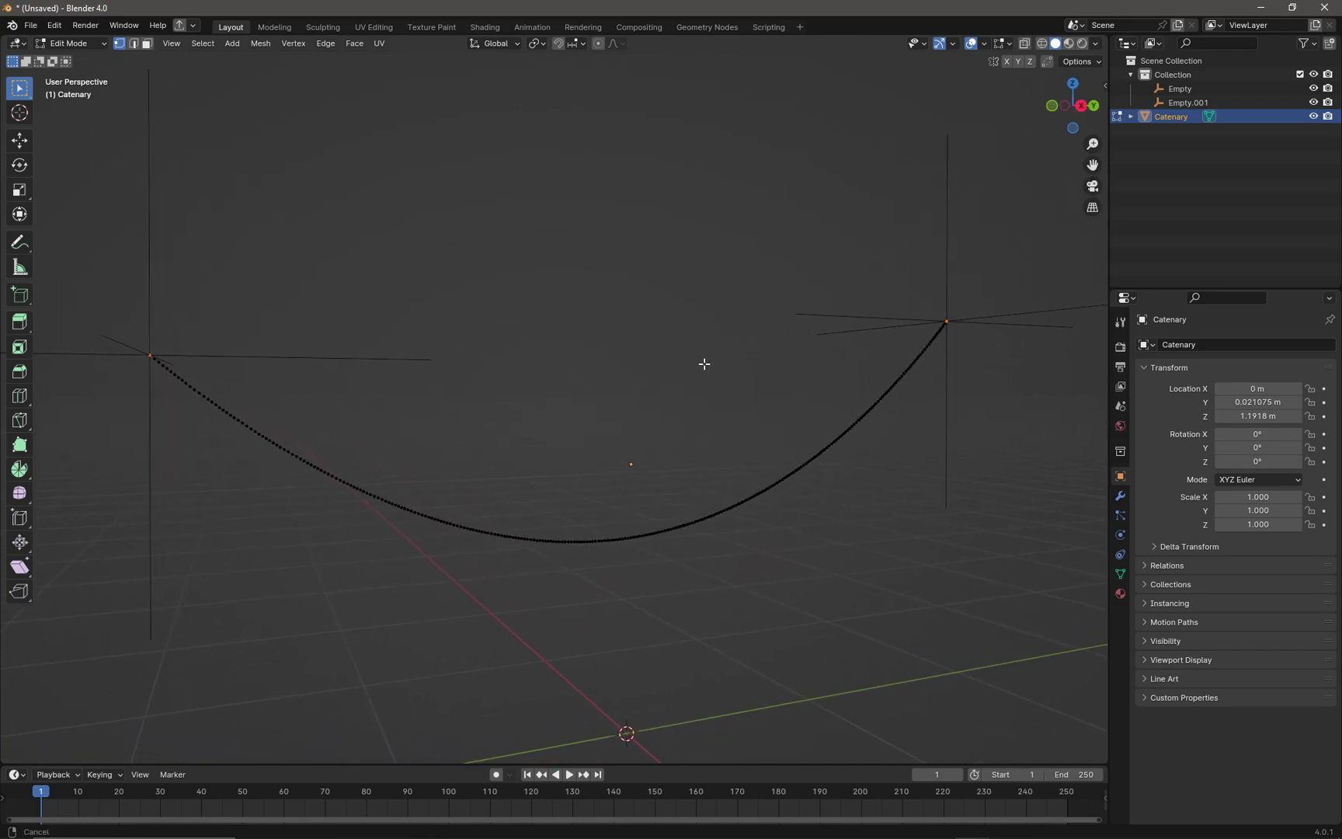
scroll(790, 434, down, 2)
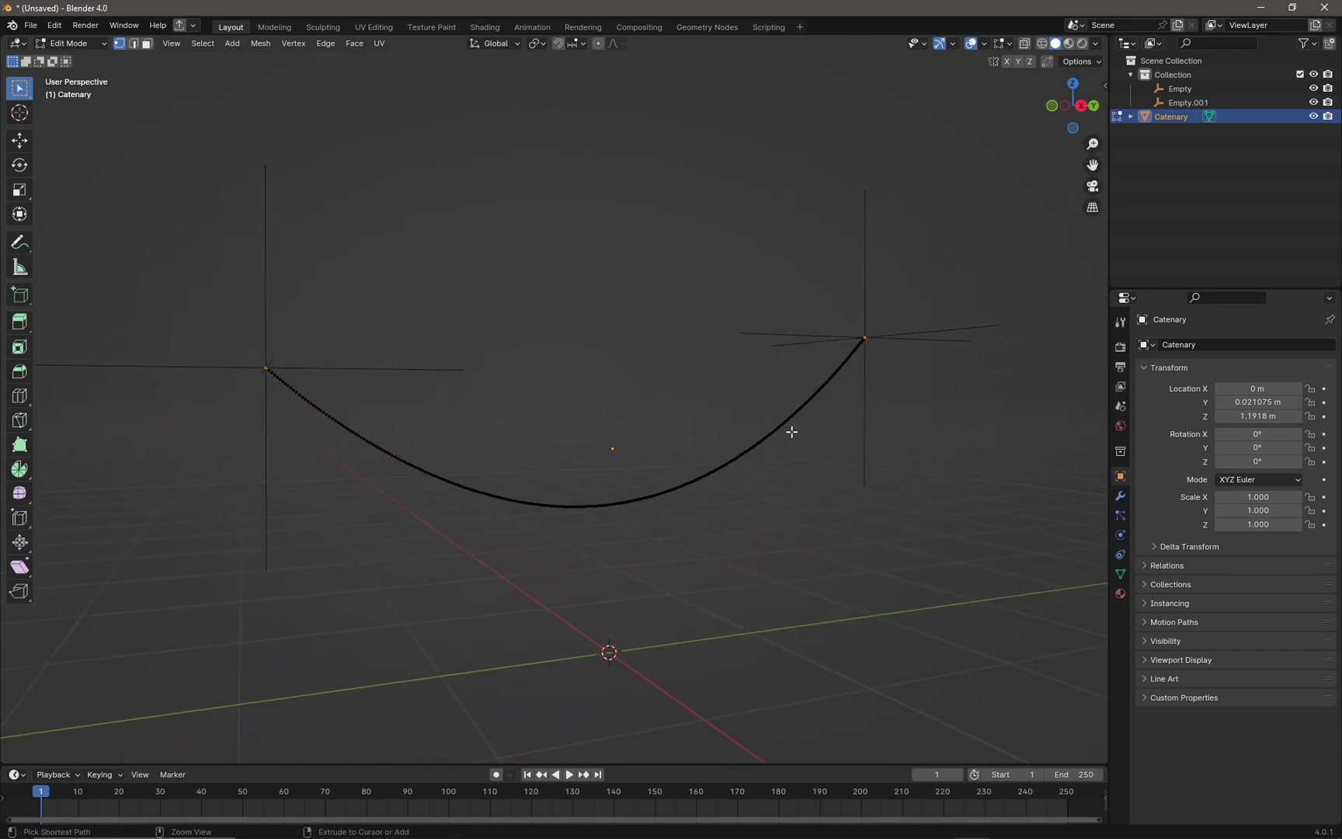
Step: Create a vertex group named 'Group Cable', assign the end vertices, and return to Object Mode
click(1120, 574)
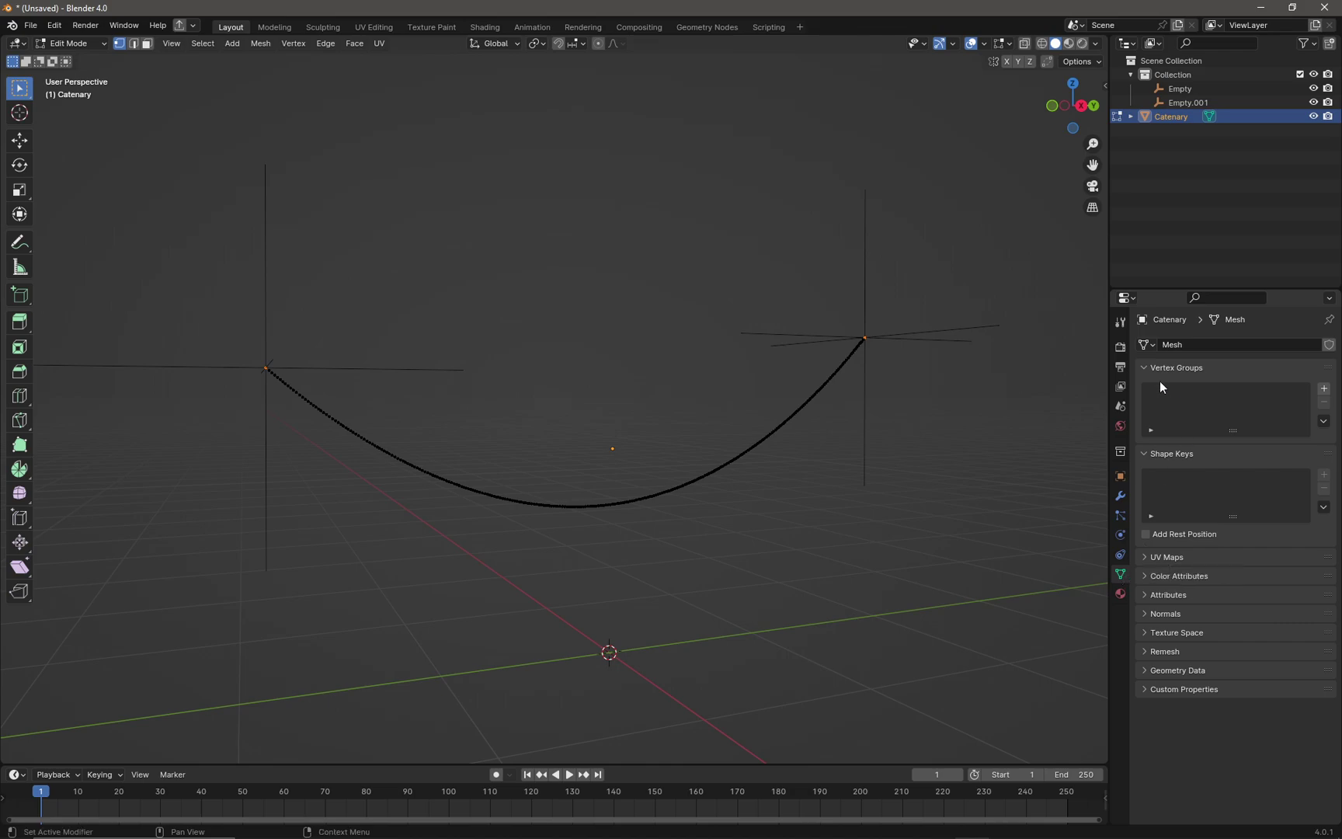
click(1324, 389)
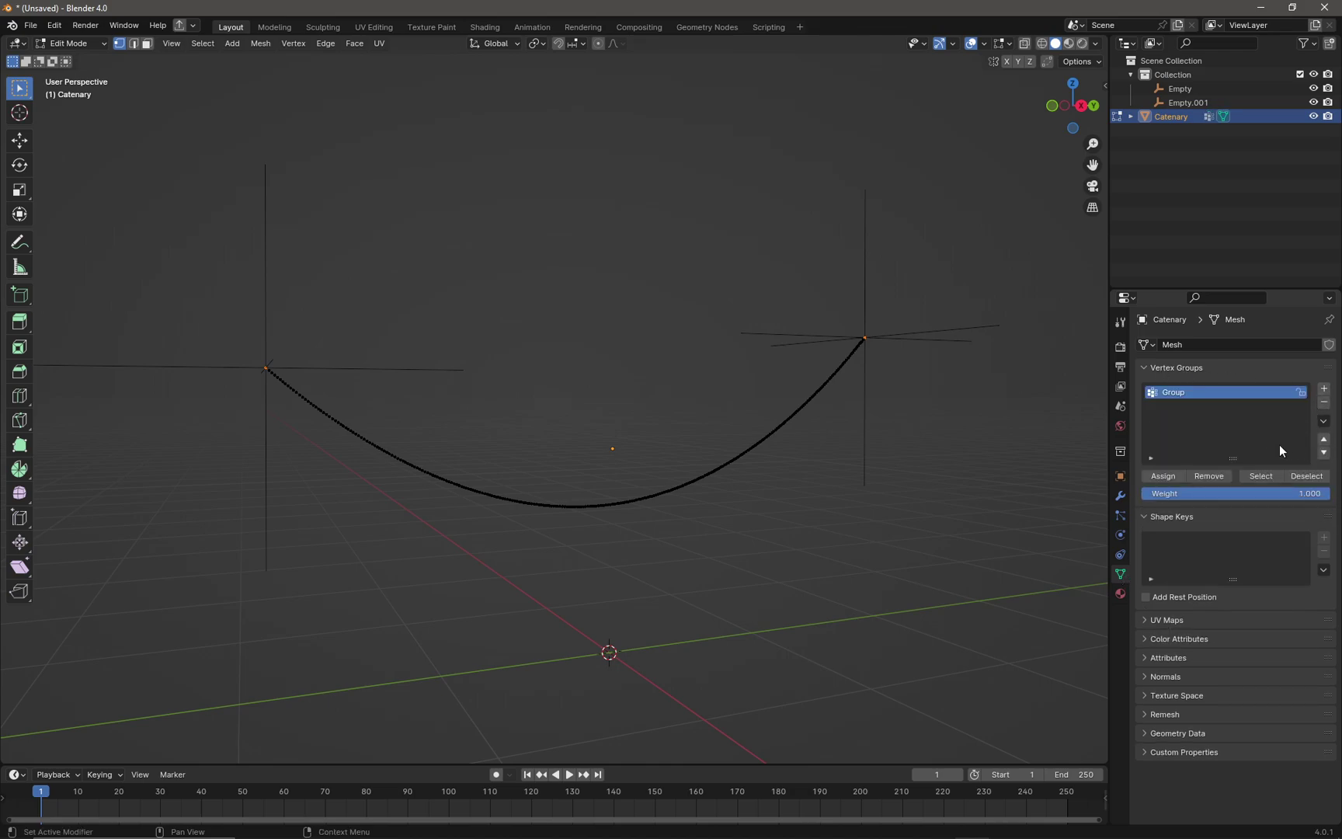
double_click(1190, 392)
text(Cable)
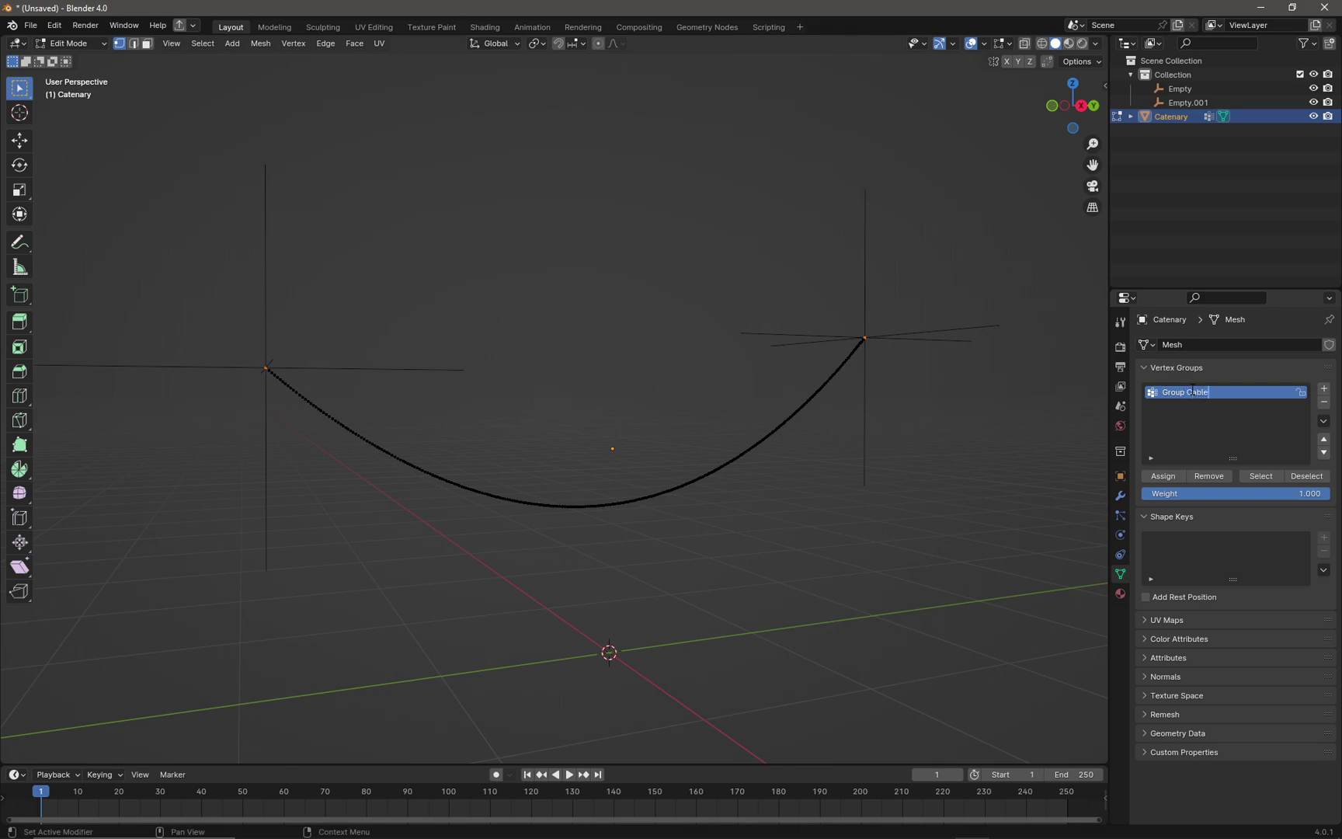
key(Return)
click(1162, 476)
key(Tab)
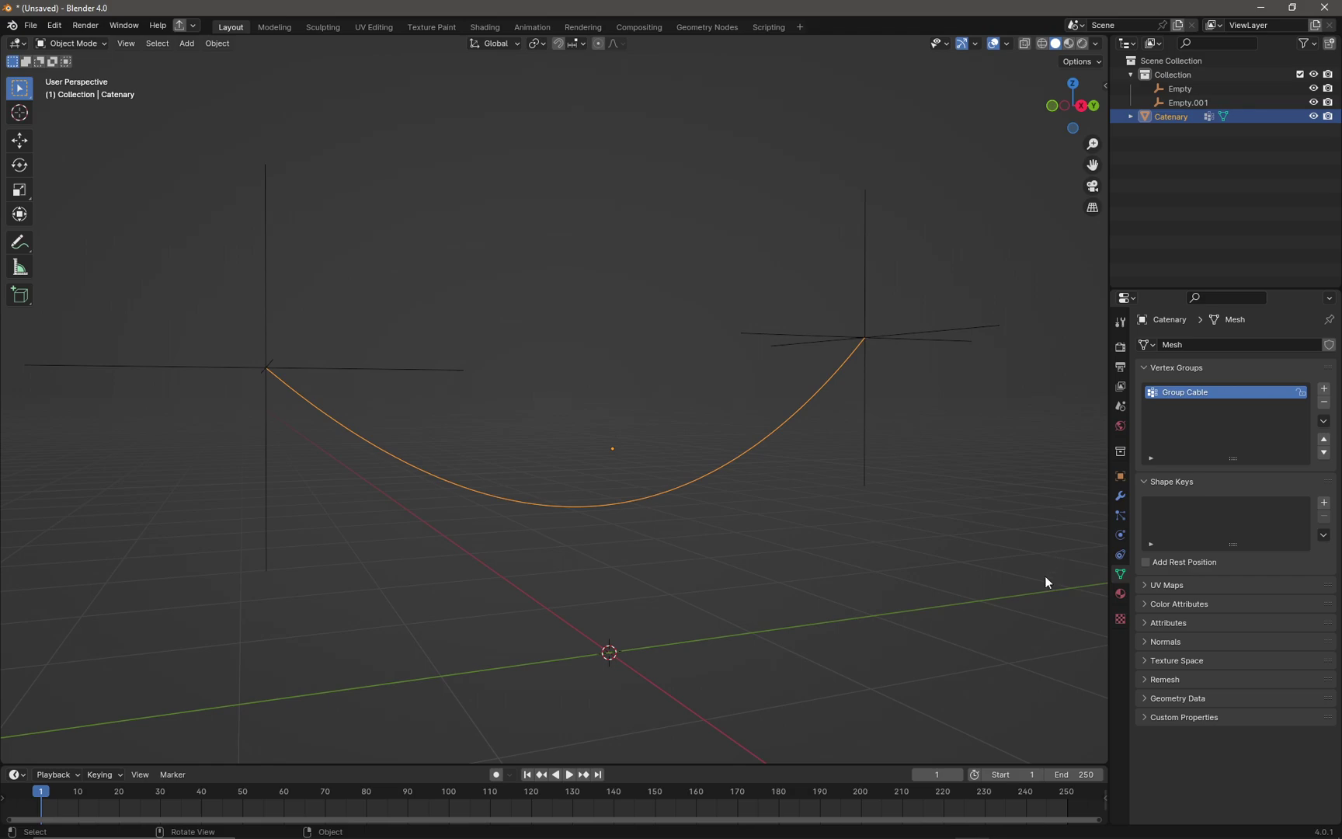
Step: Add Cloth physics to the Catenary and set its Shape Pin Group to Group Cable
click(1120, 536)
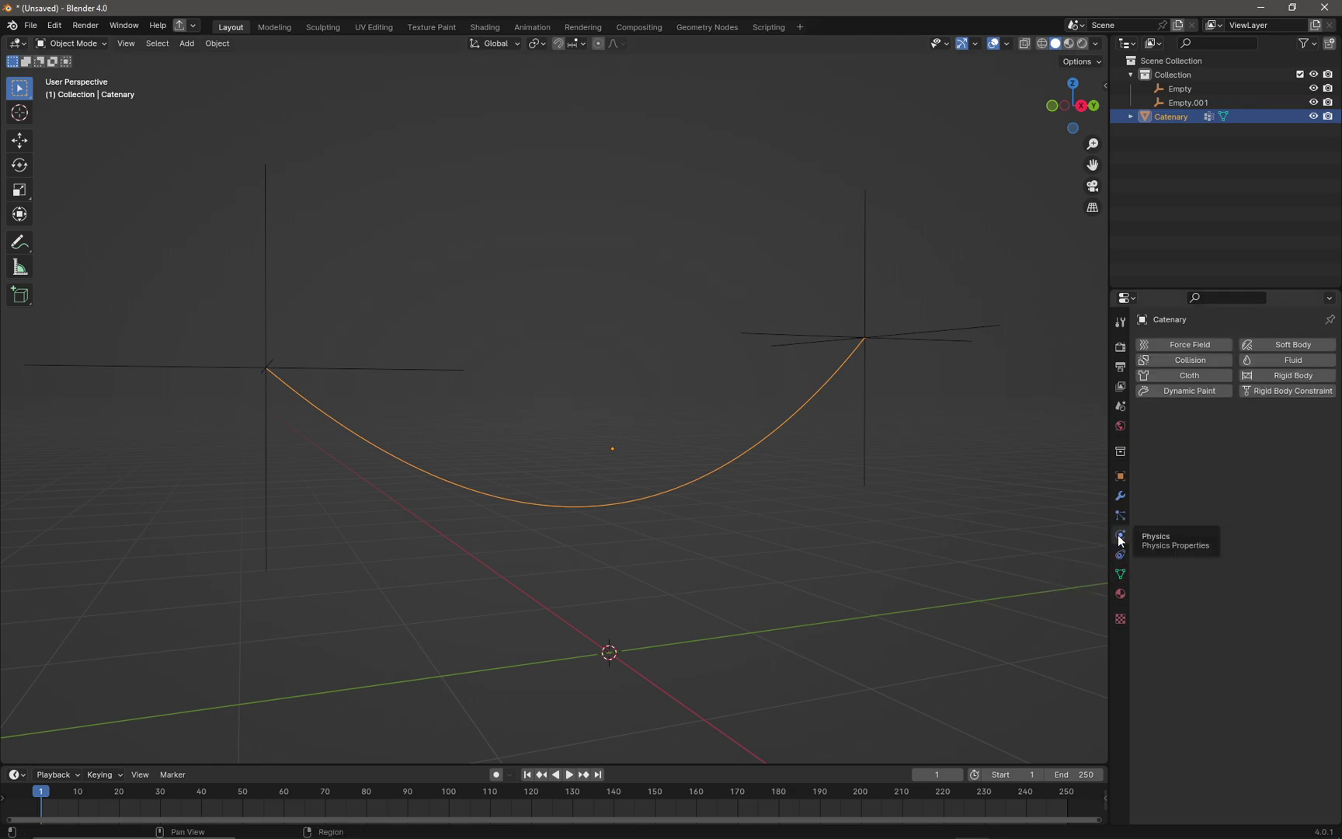
click(1182, 377)
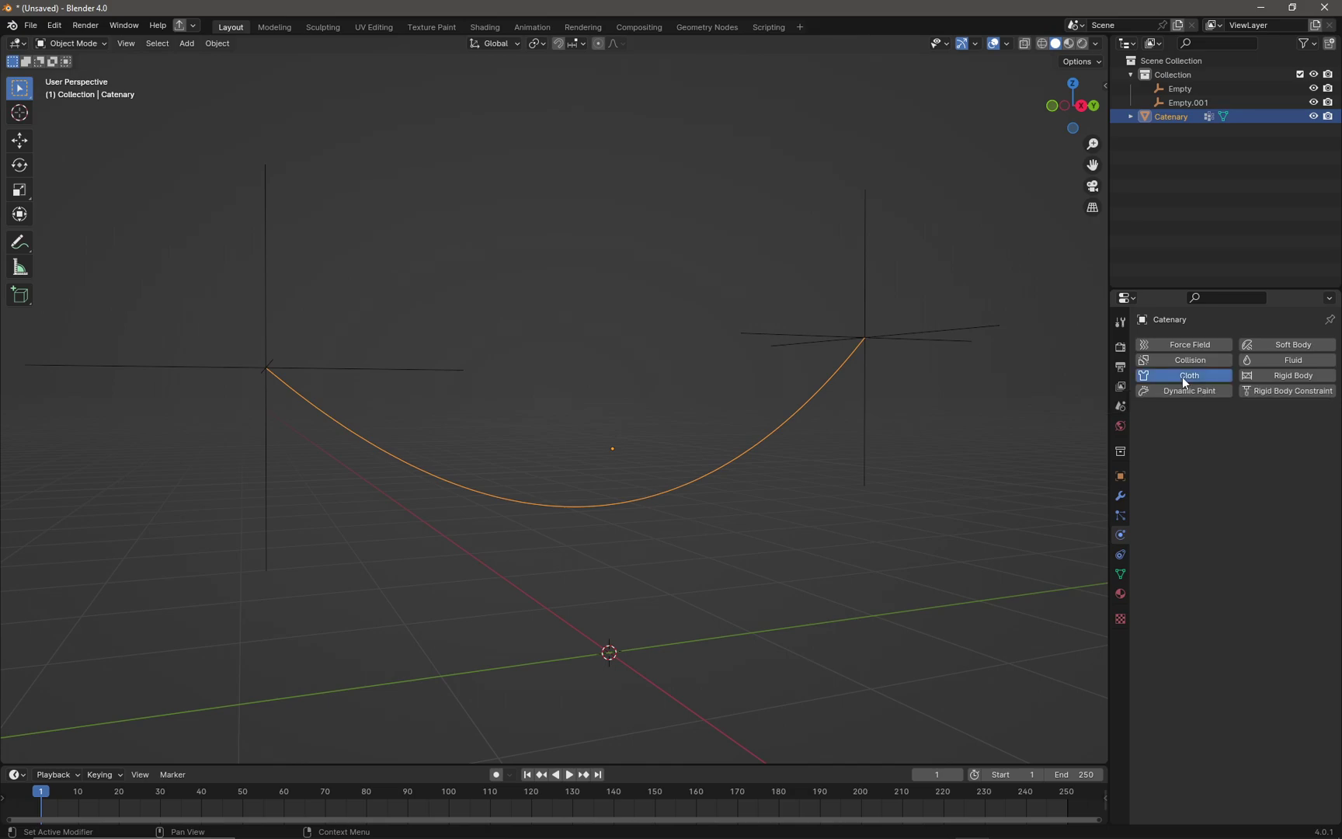
scroll(1176, 590, down, 5)
scroll(1179, 593, down, 5)
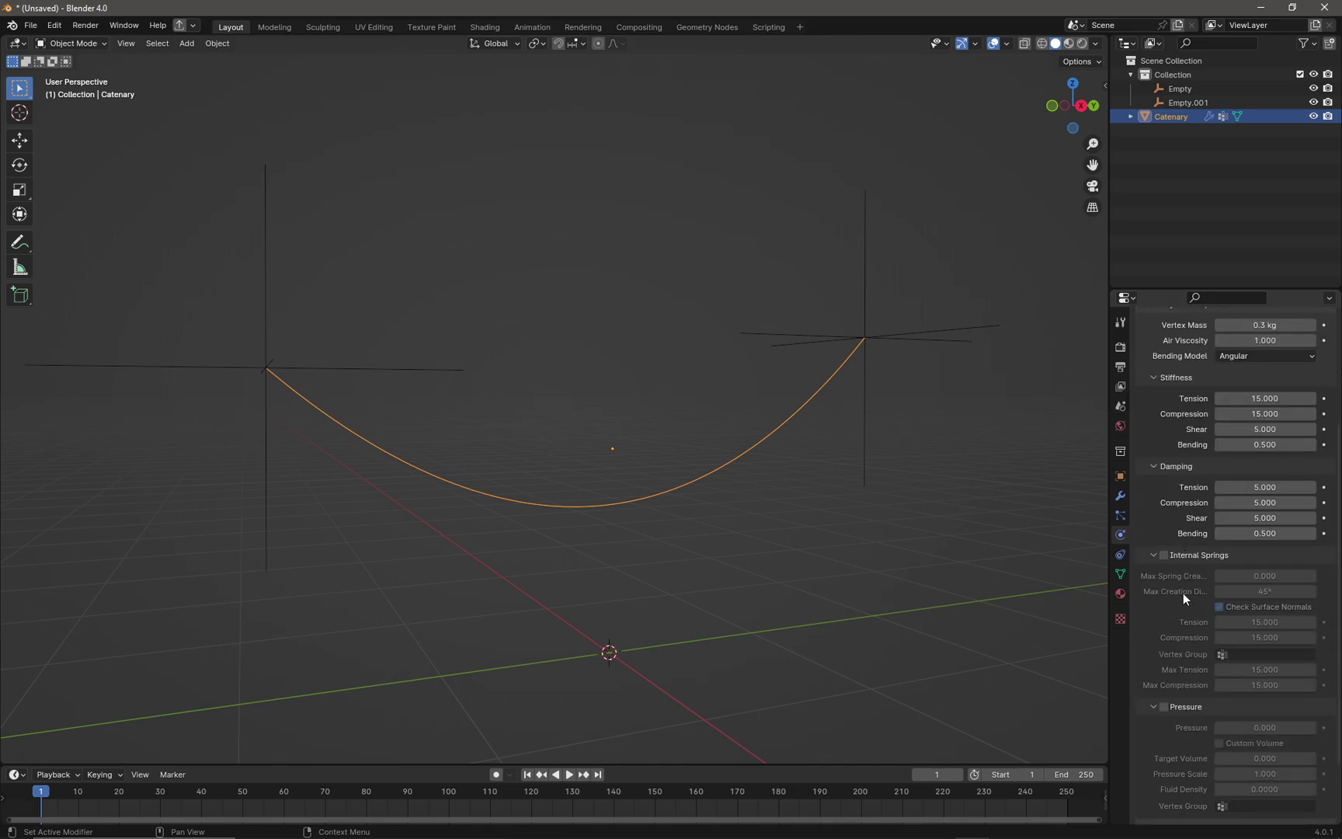
click(1170, 762)
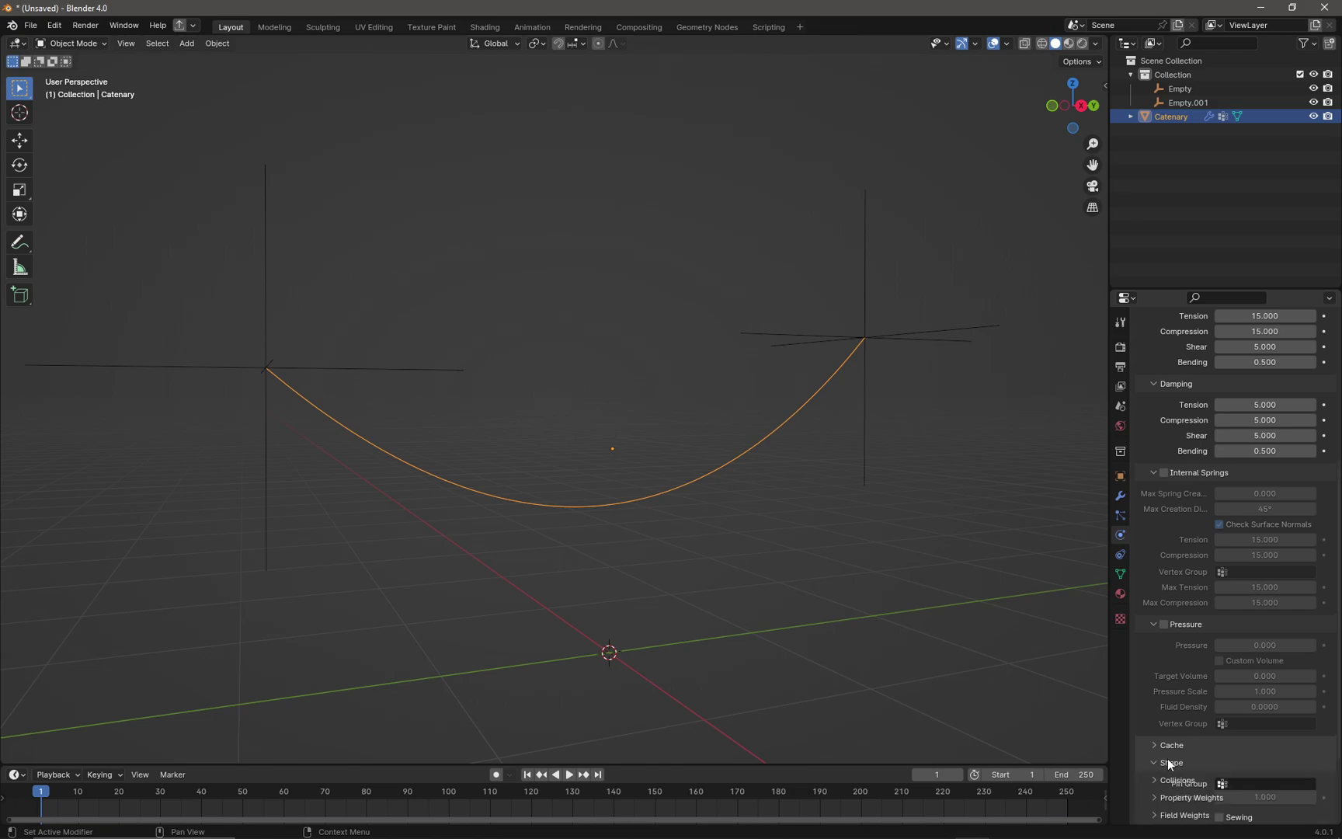
scroll(1177, 744, down, 4)
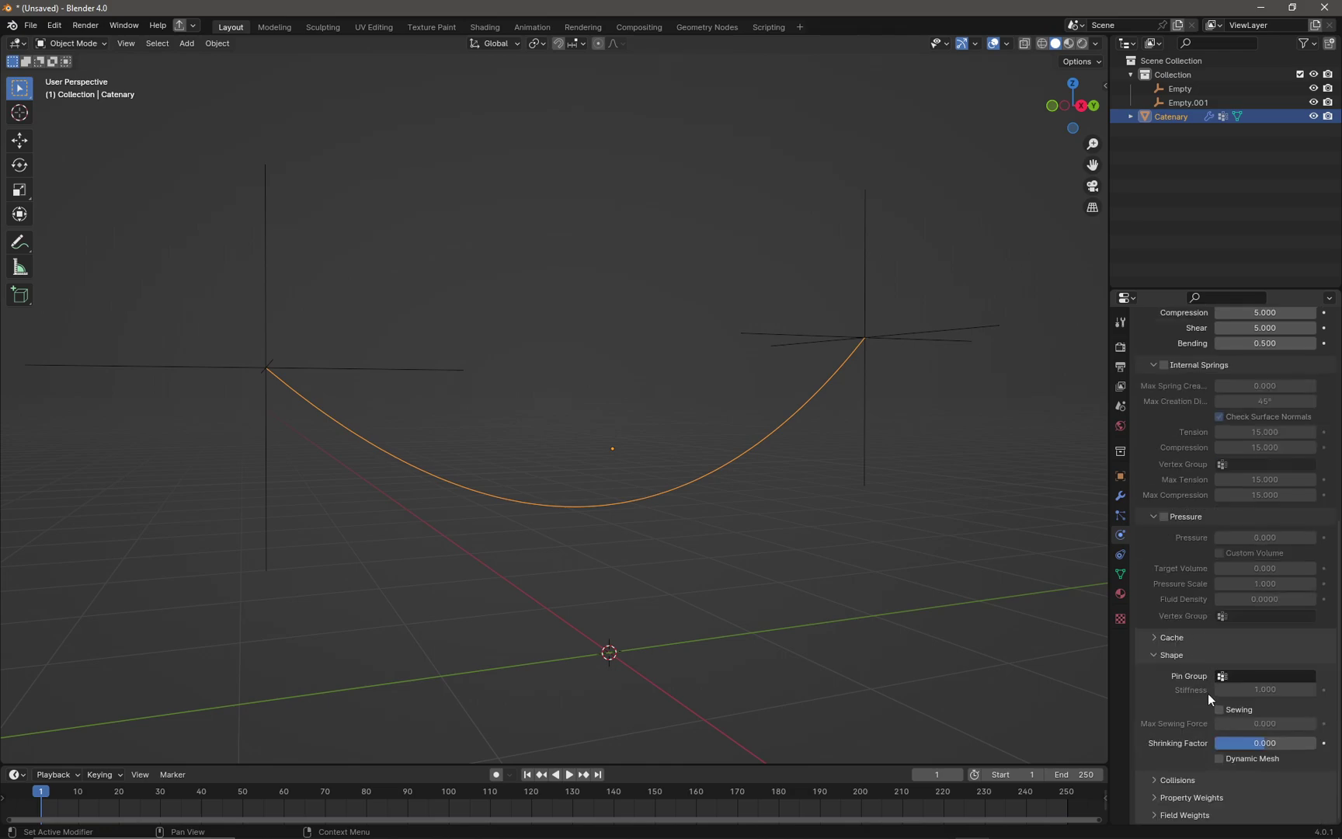
click(1233, 674)
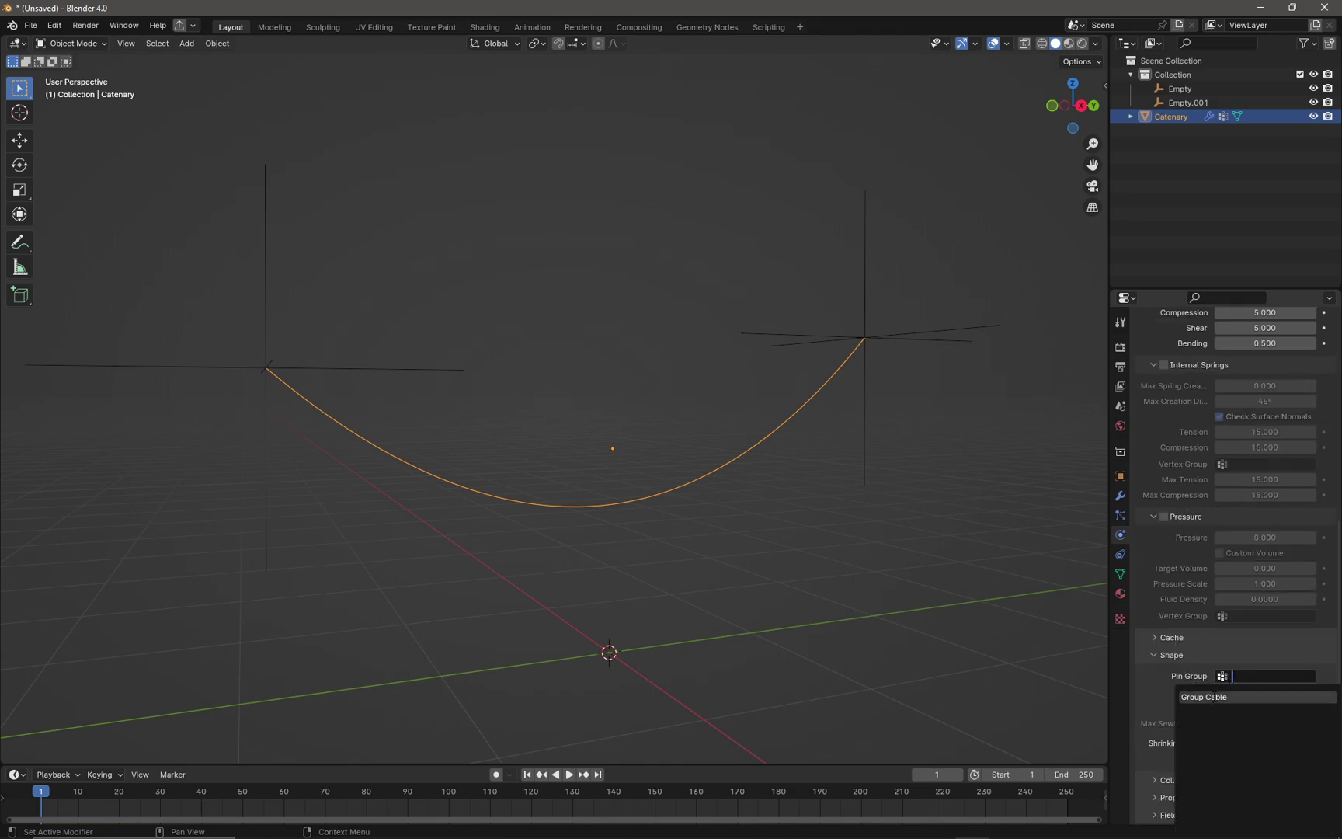
click(1213, 696)
ctrl+middle_drag(967, 526, 880, 546)
Step: Play the cloth simulation once and rewind the timeline to frame 0
key(space)
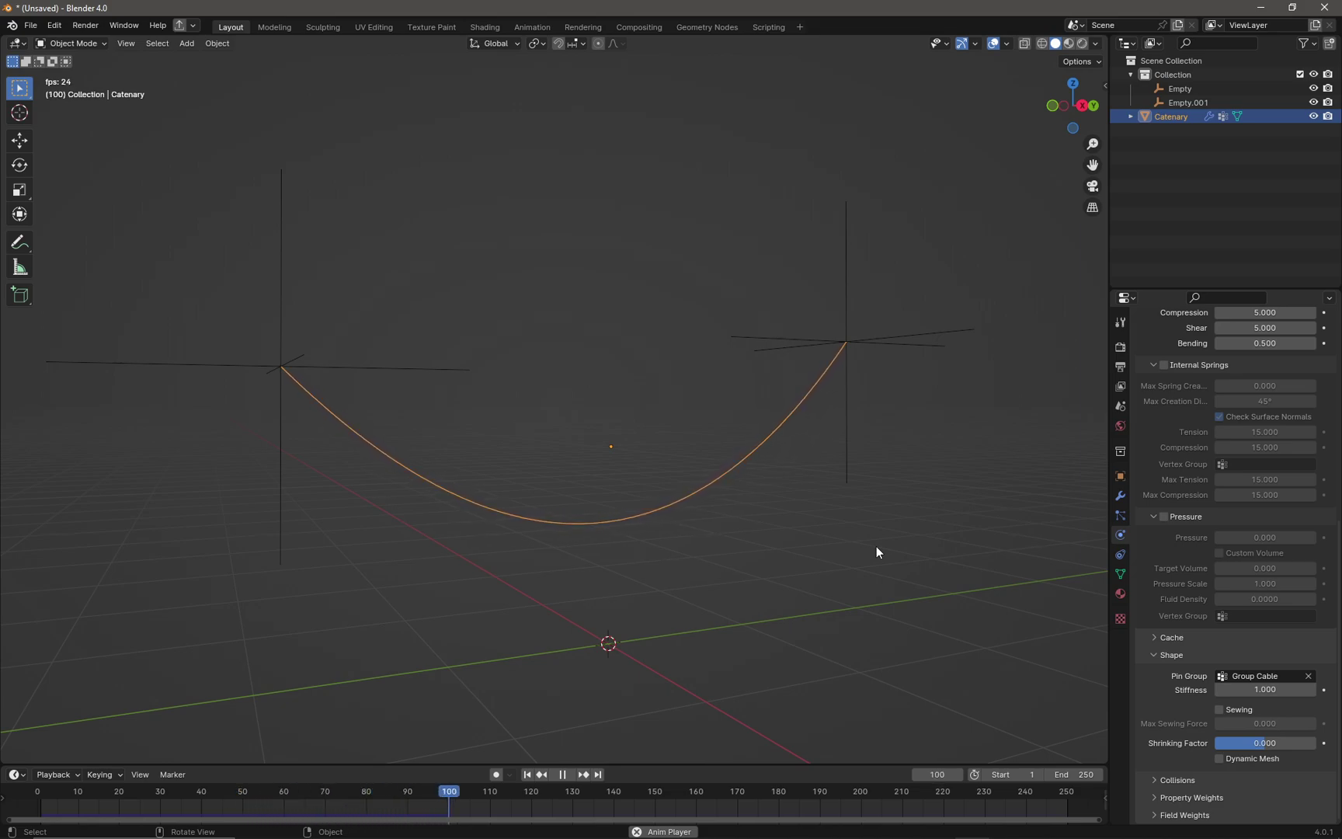
key(space)
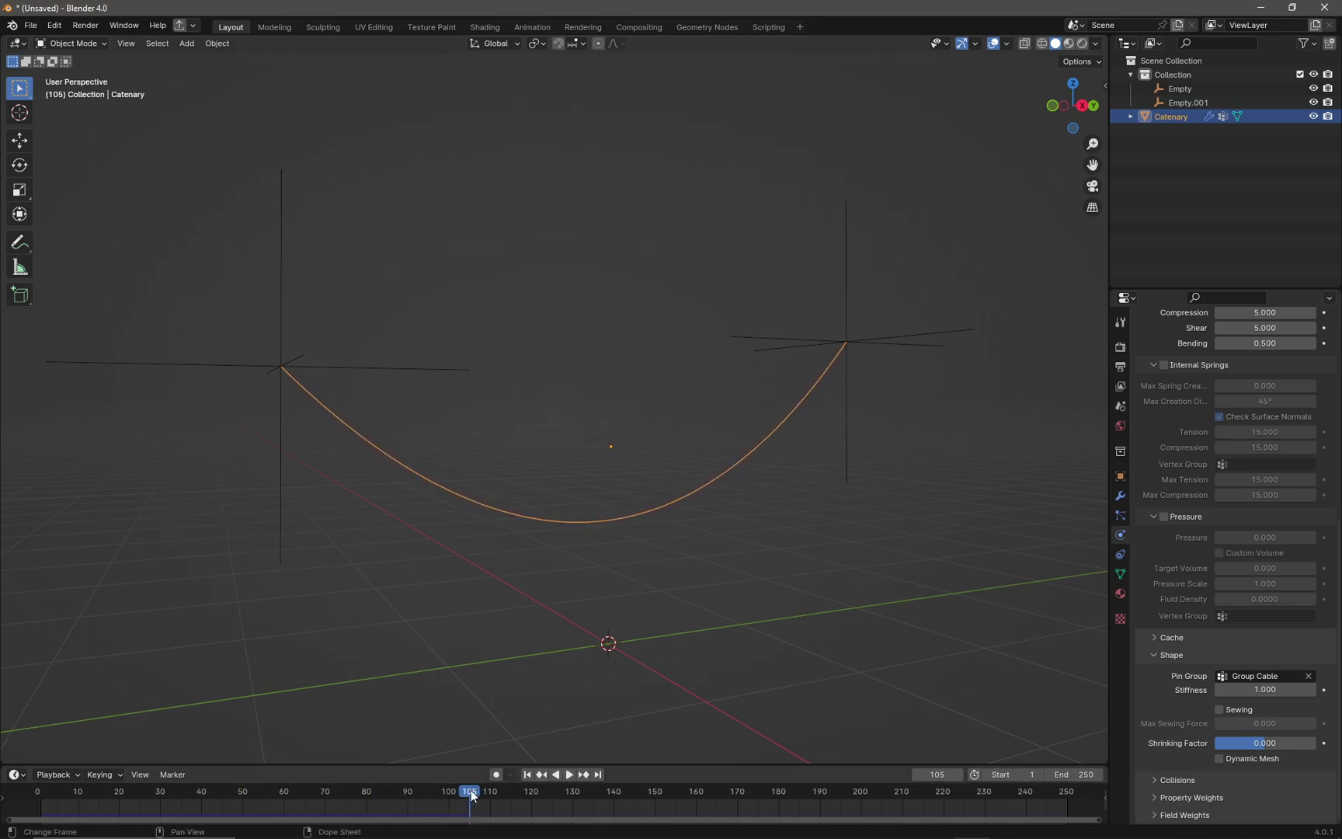
drag(470, 800, 35, 793)
middle_drag(997, 339, 727, 263)
Step: Move the cable's right end point inward in Edit Mode and replay the simulation
key(Tab)
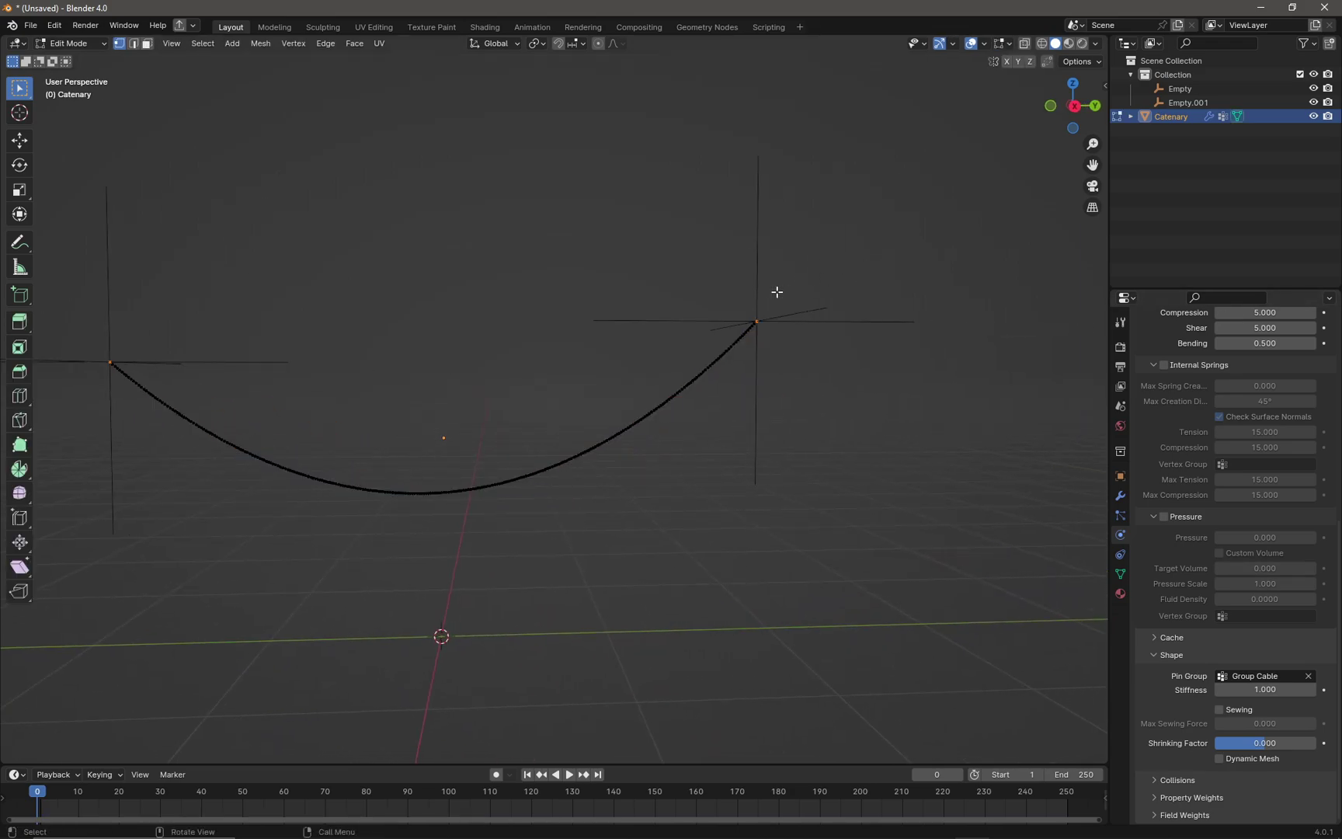
click(757, 319)
key(g)
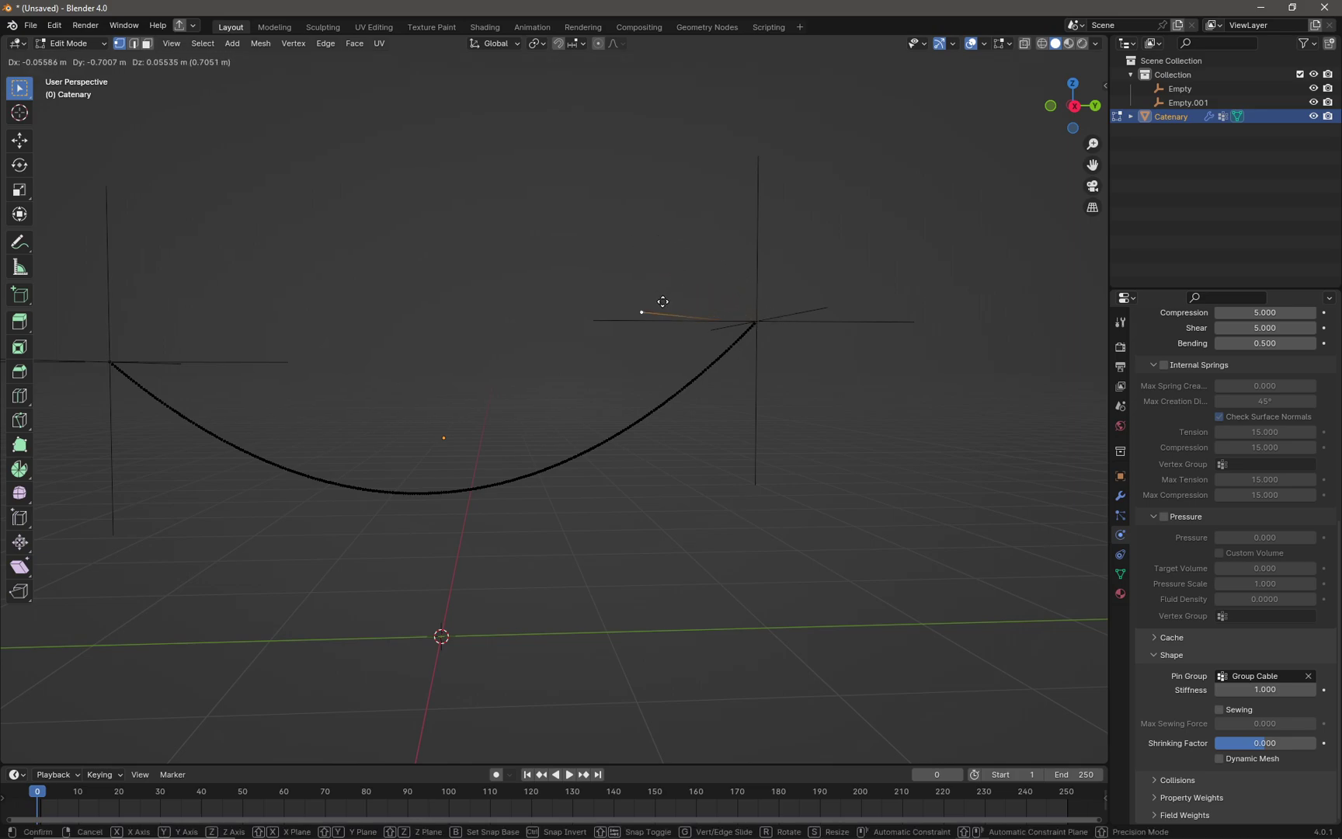
click(630, 314)
middle_drag(668, 349, 737, 399)
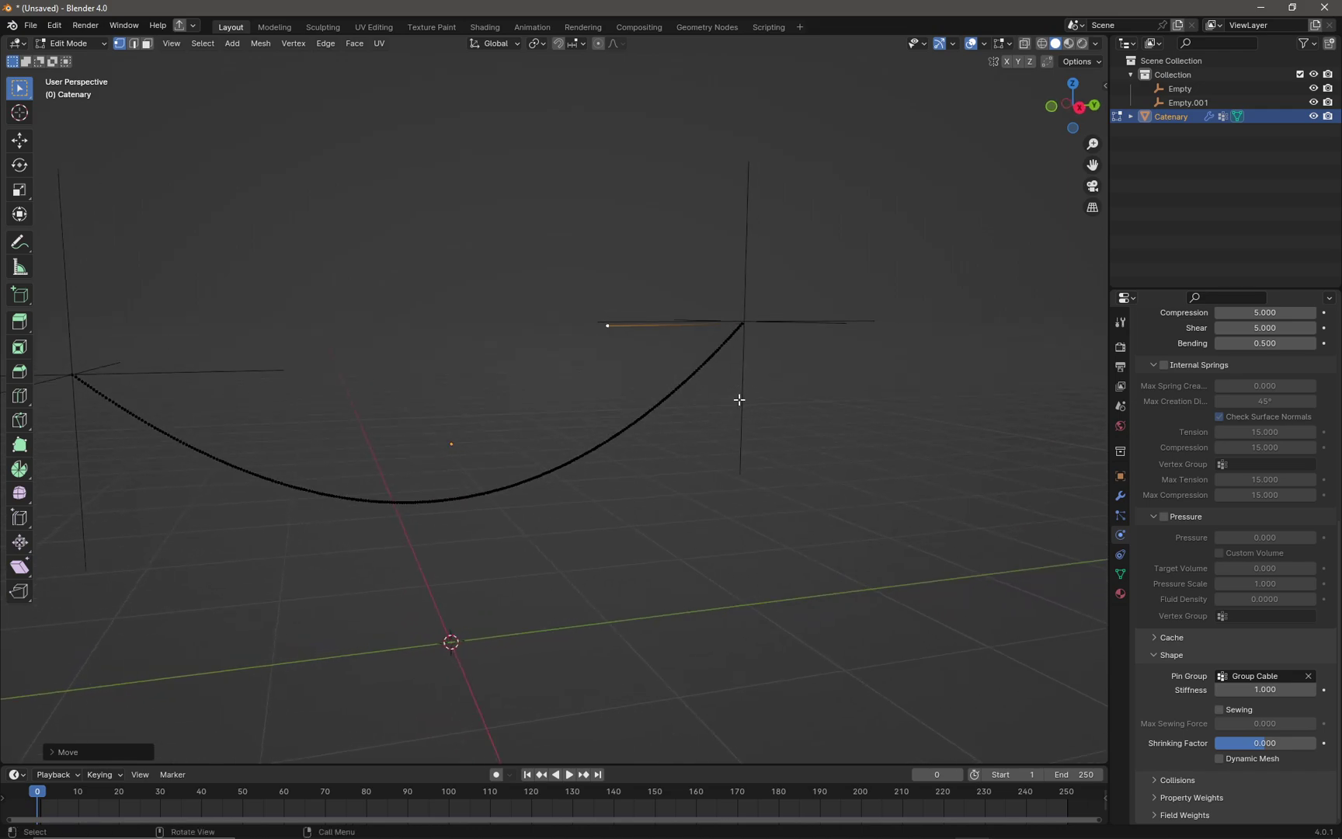
key(Tab)
middle_drag(538, 364, 543, 808)
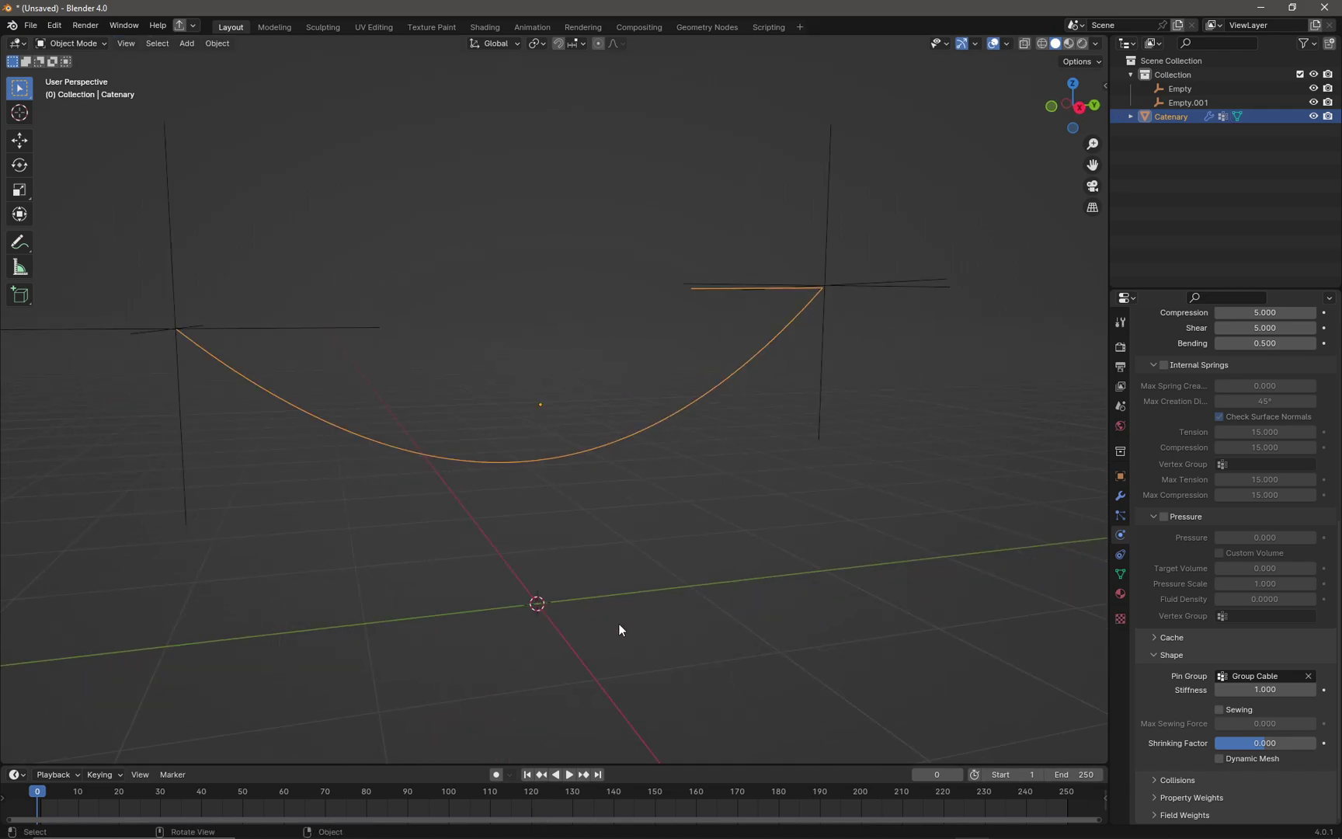
key(space)
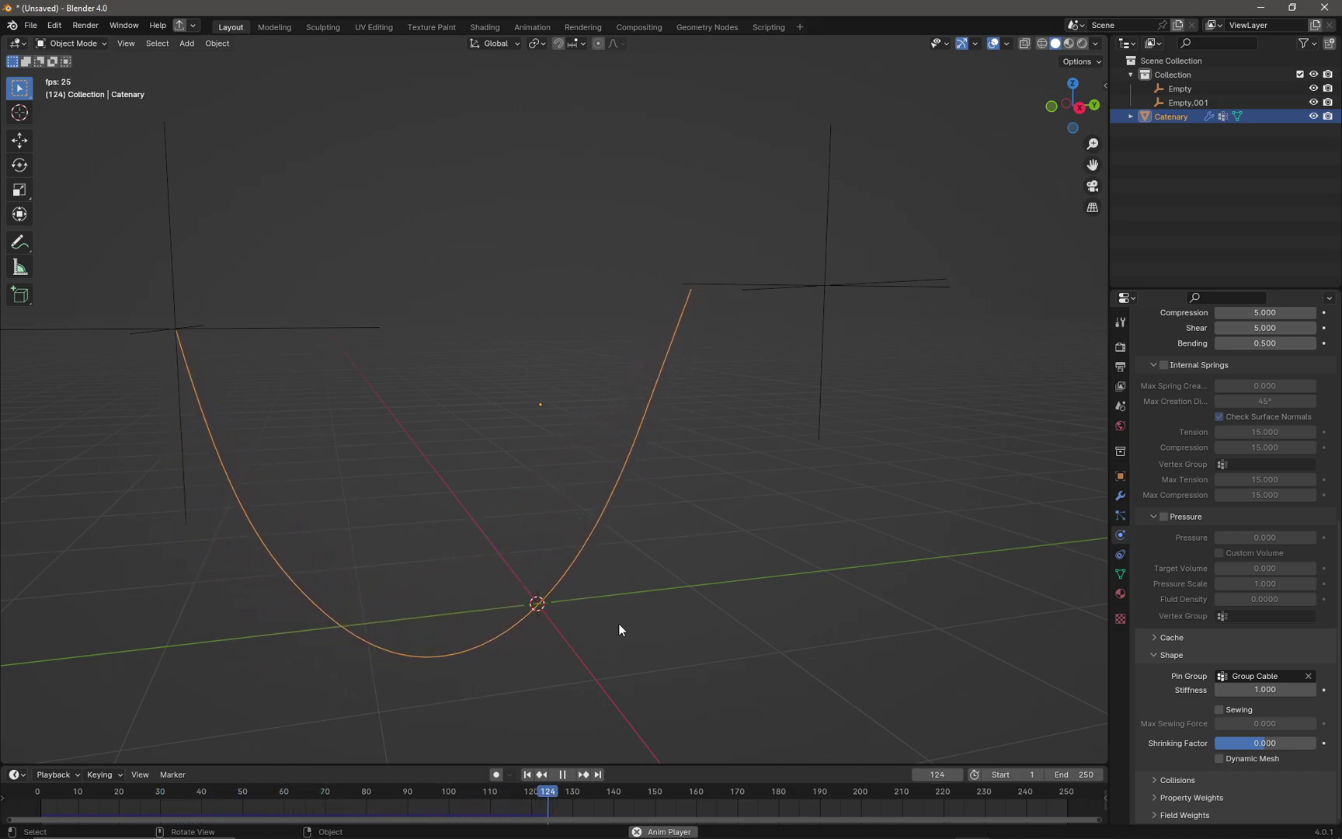
key(space)
middle_drag(718, 538, 835, 399)
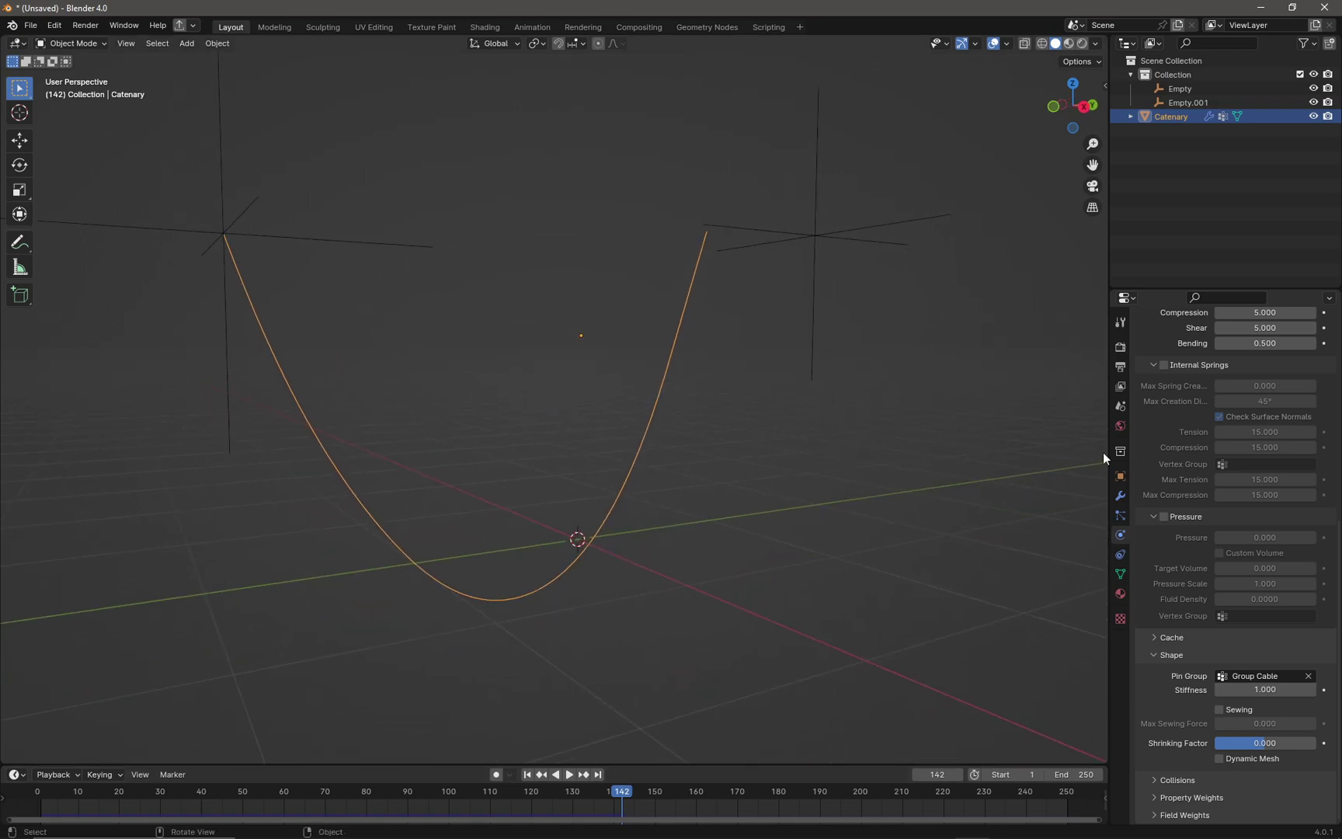
Step: Add a Skin modifier with Smooth Shading to the cable, then undo it
click(1120, 497)
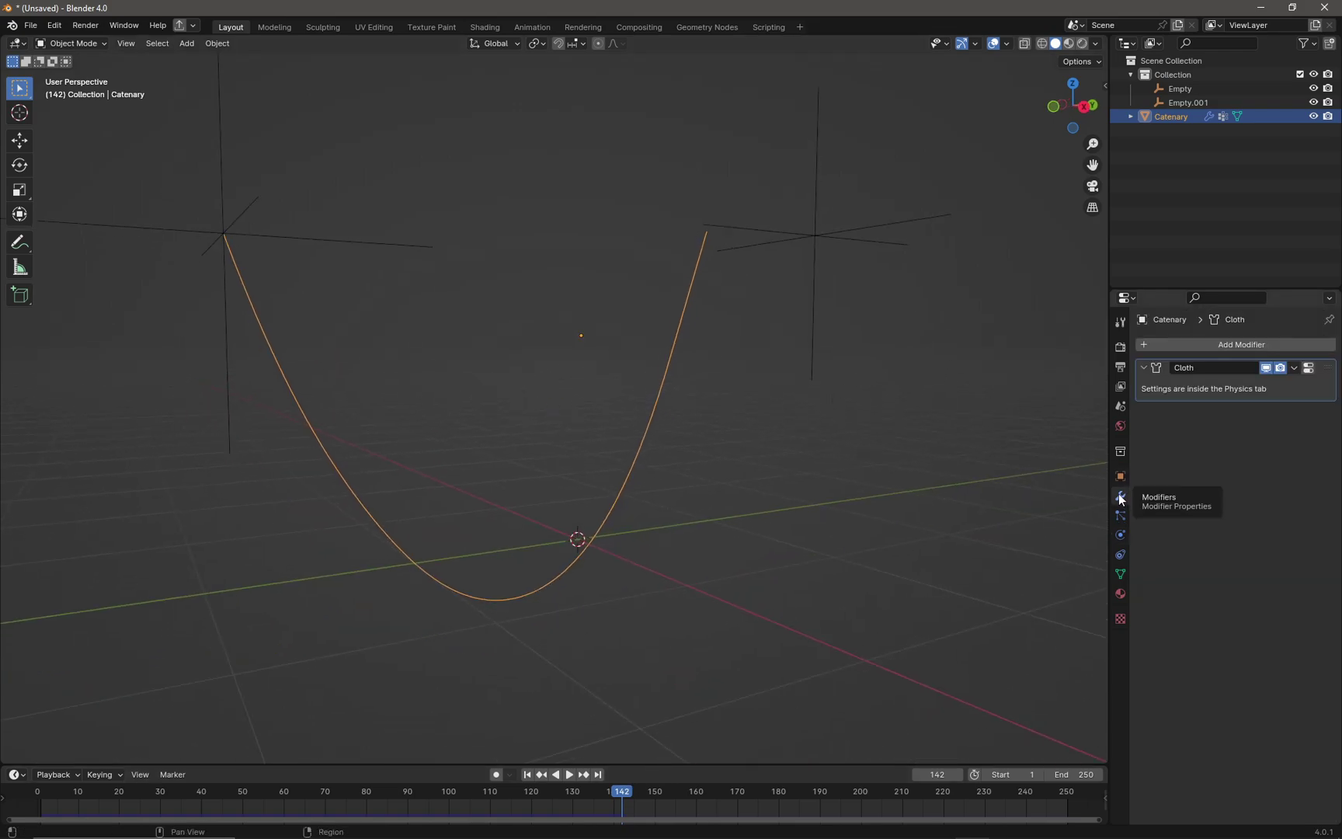
click(1189, 346)
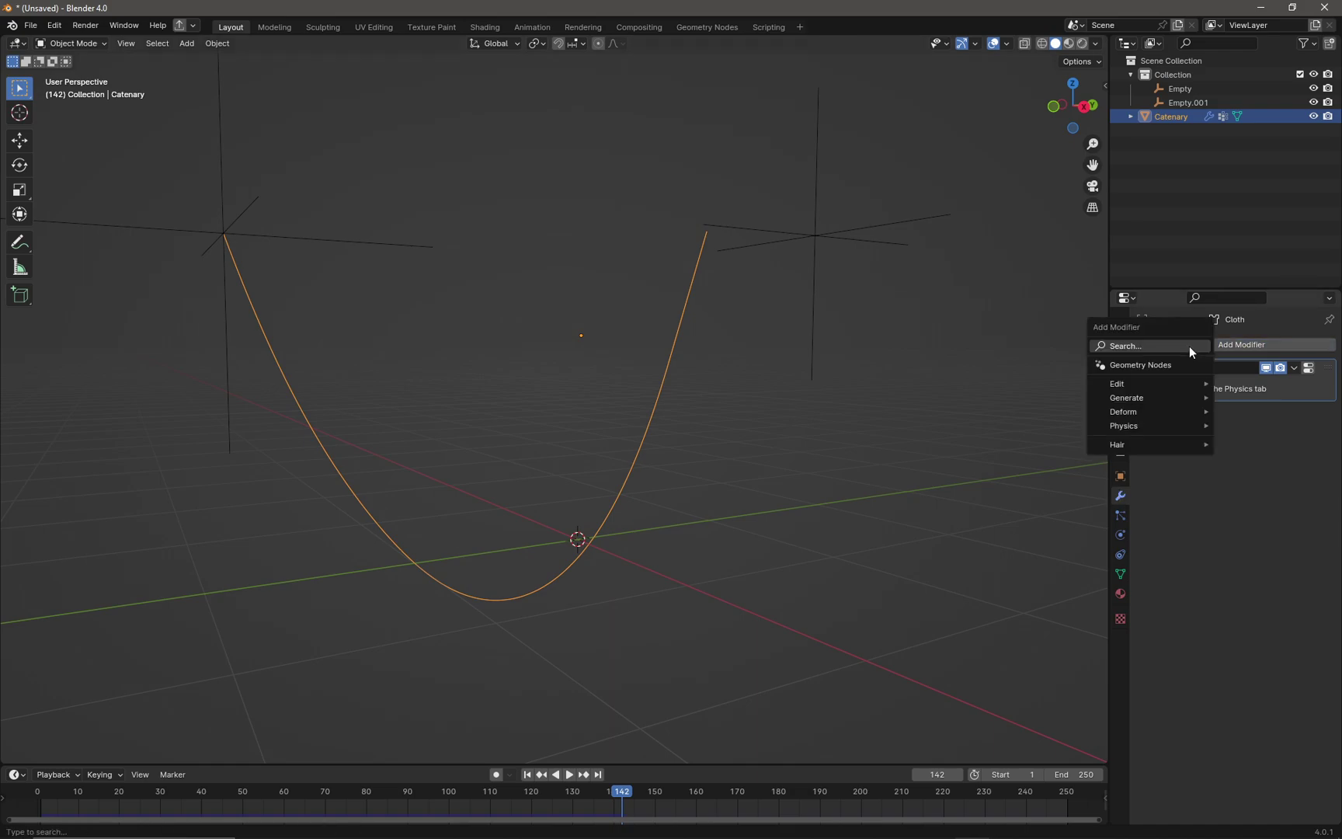
mouse_move(1167, 399)
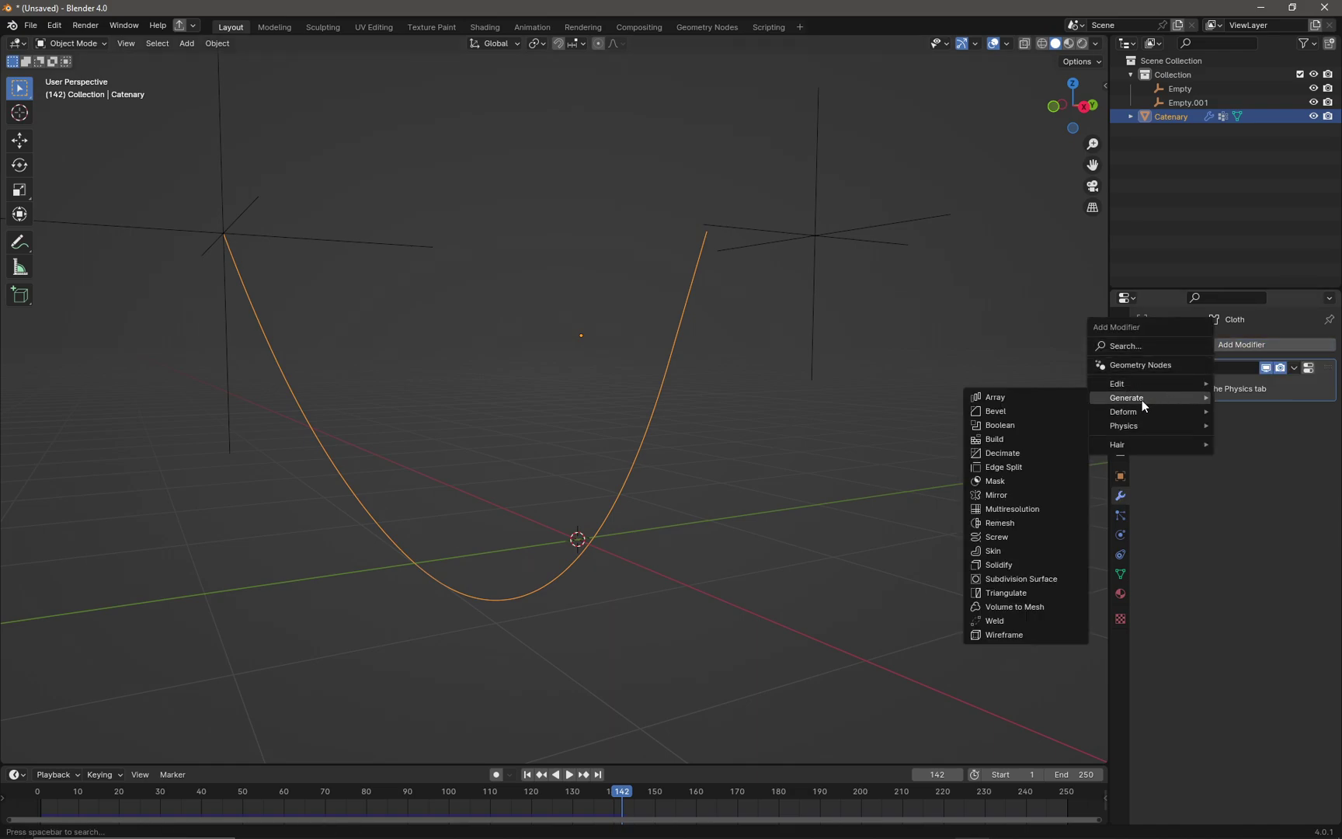
click(1028, 550)
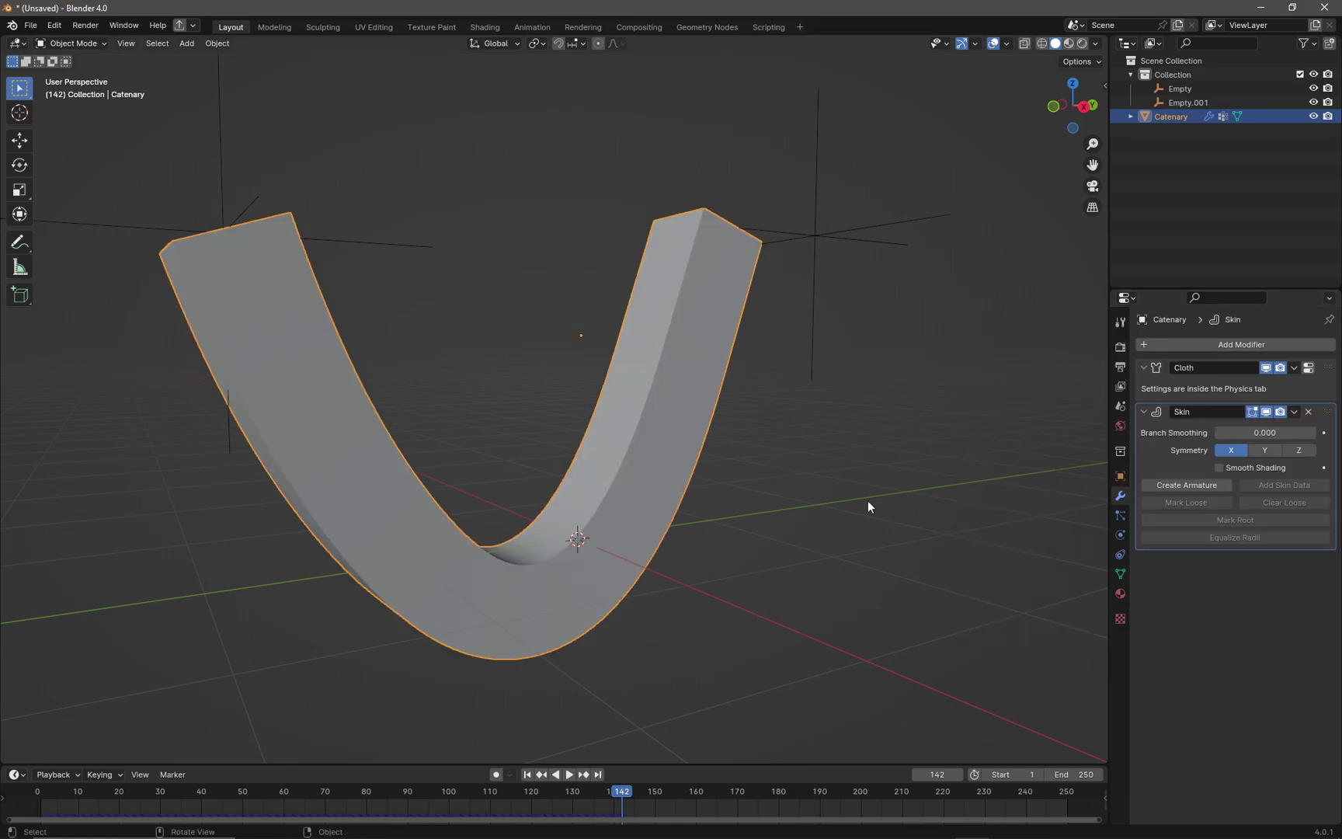
middle_drag(867, 500, 899, 504)
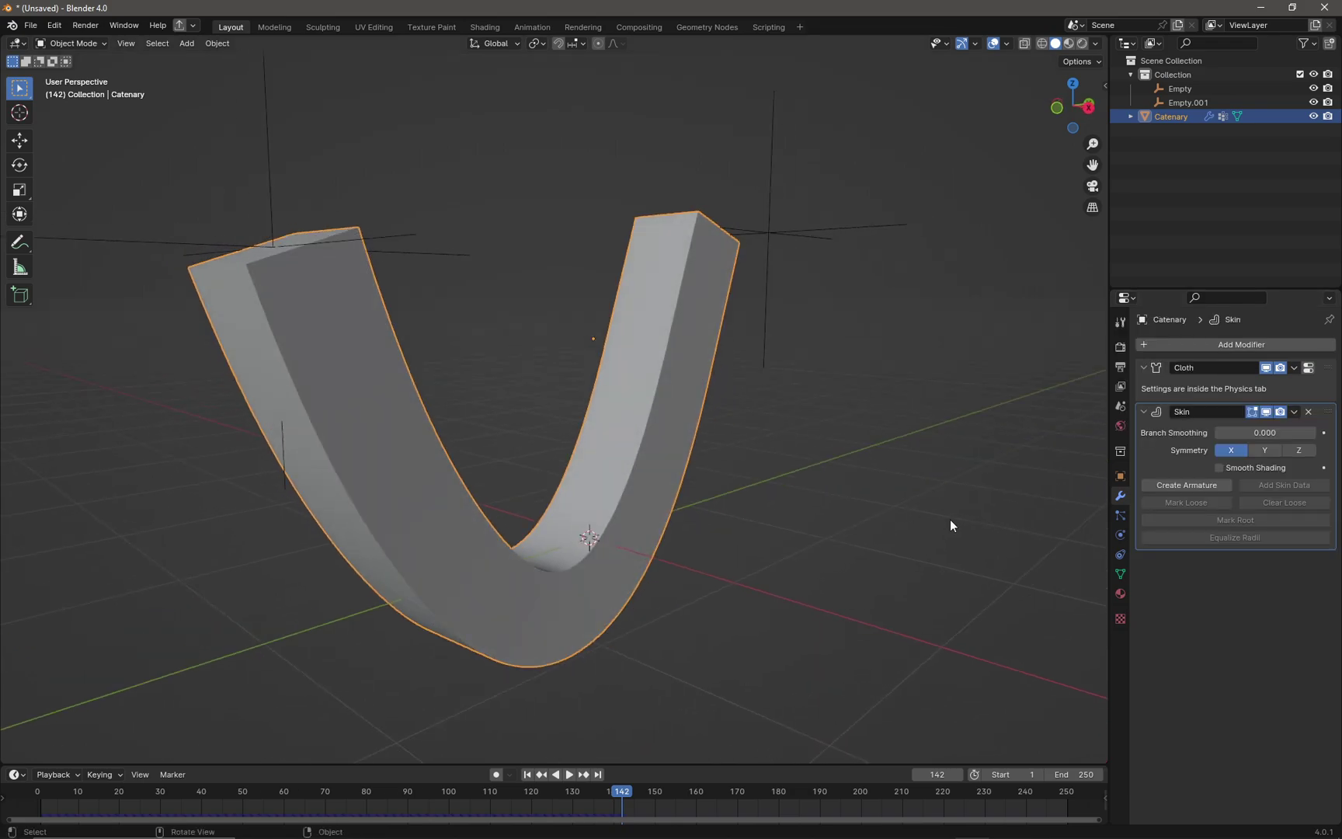
click(1220, 467)
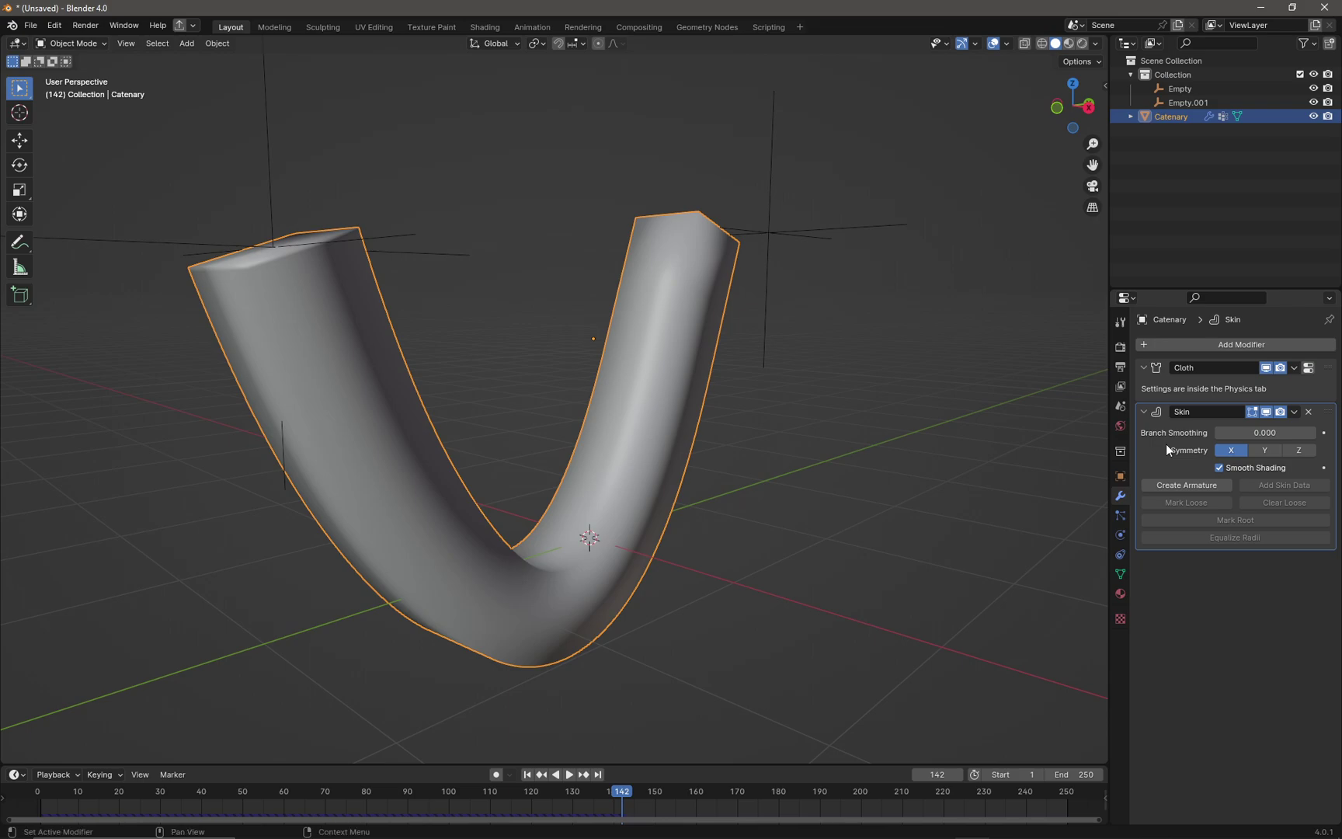
key(ctrl+z)
key(ctrl+z)
Step: Add a plane and scale it up into a wide floor beneath the cable
mouse_move(807, 483)
middle_down()
mouse_move(793, 482)
mouse_move(818, 452)
mouse_move(831, 474)
middle_up()
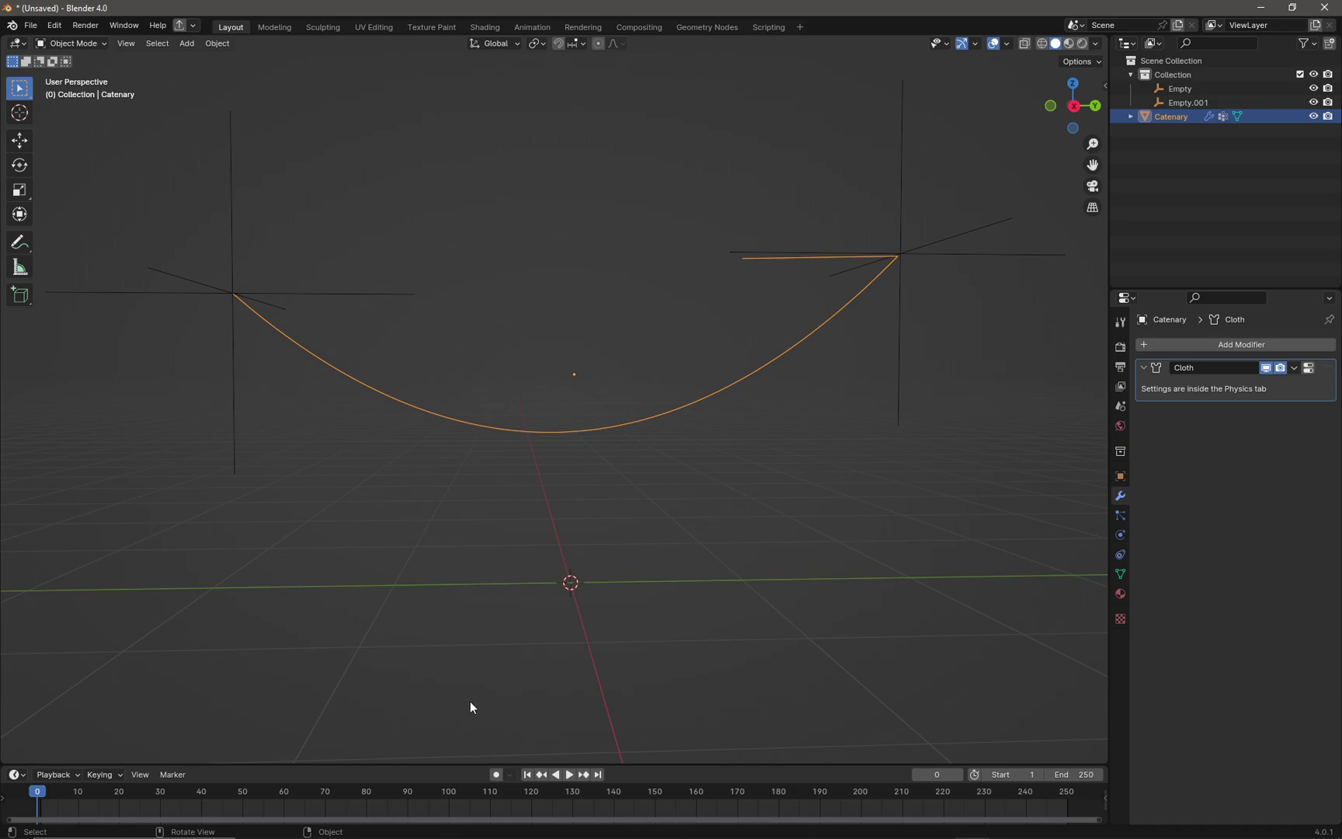
mouse_move(815, 465)
middle_down()
mouse_move(866, 513)
mouse_move(819, 492)
middle_up()
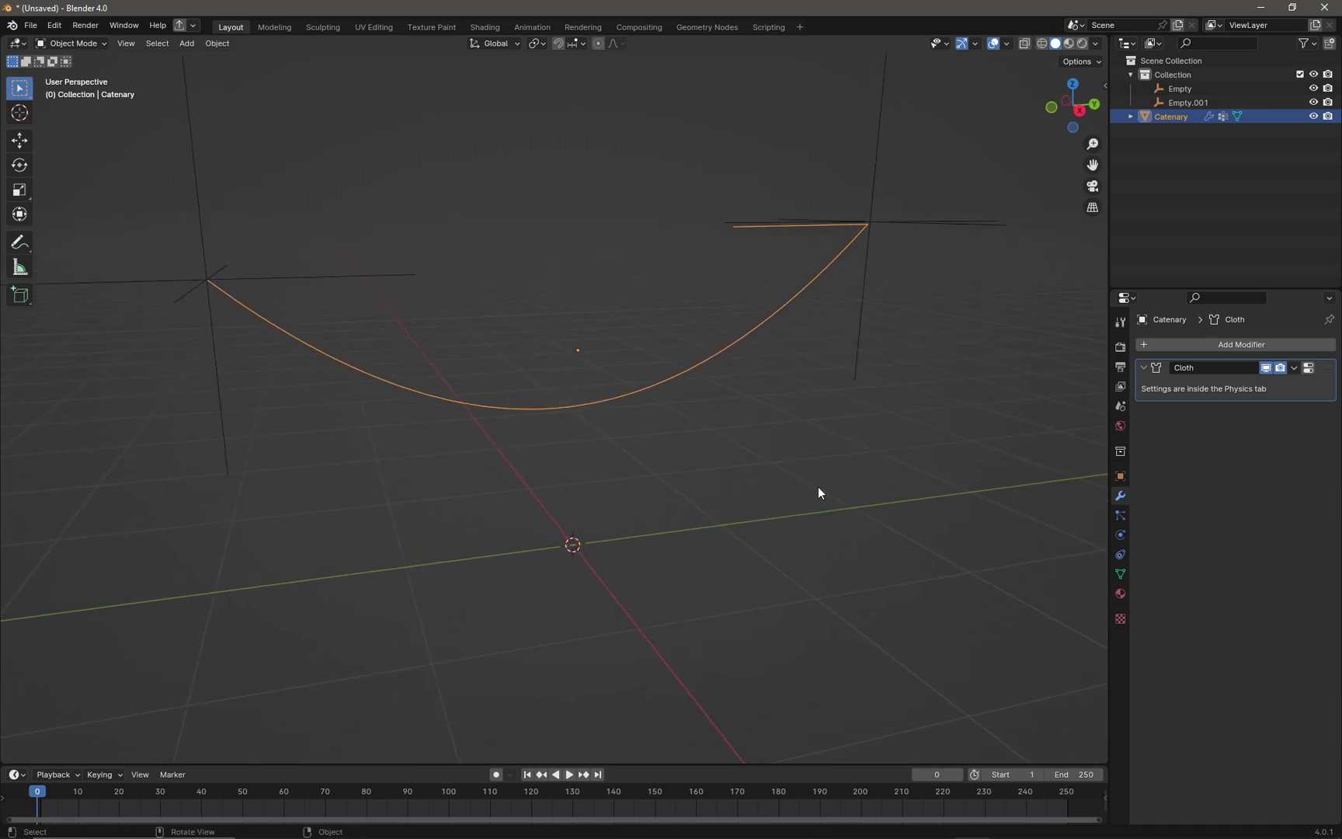
key(shift+a)
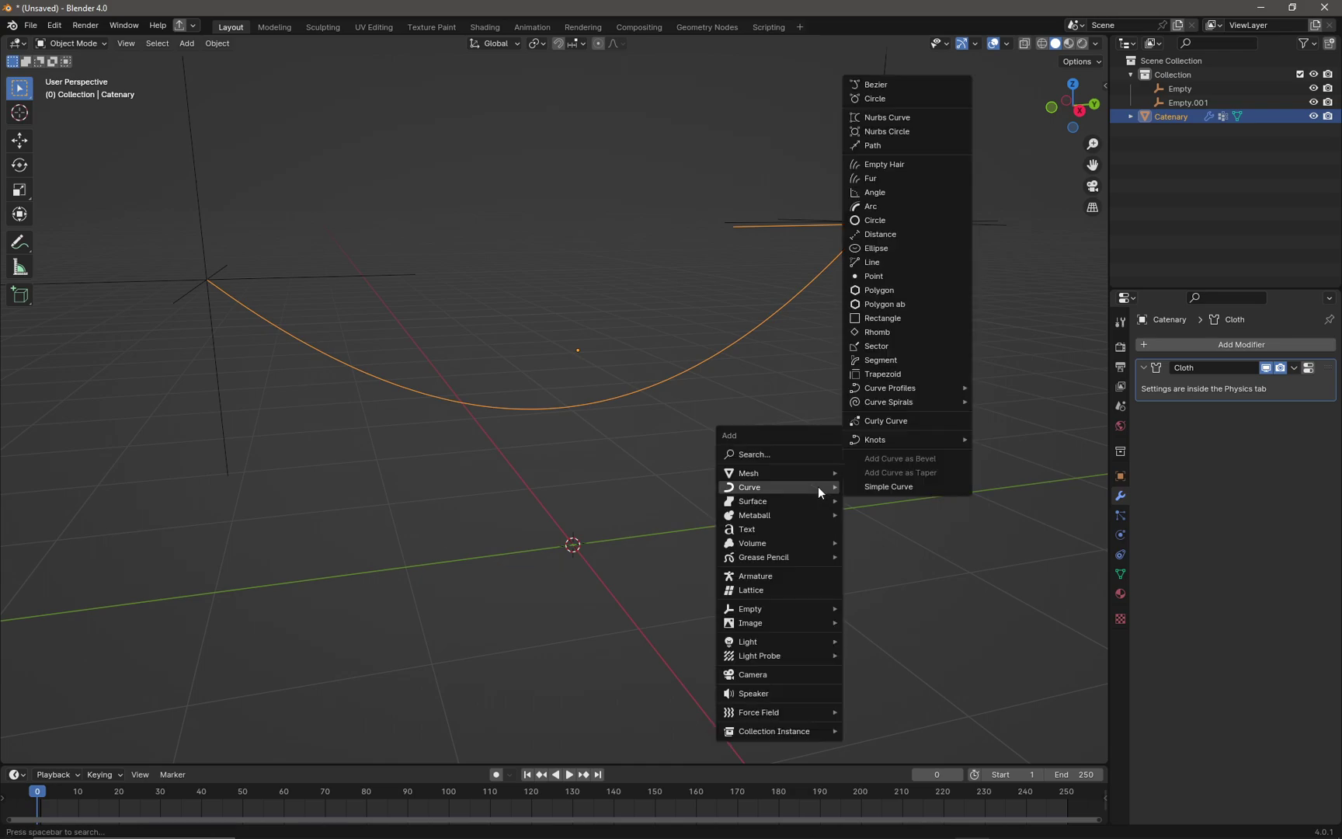
mouse_move(822, 471)
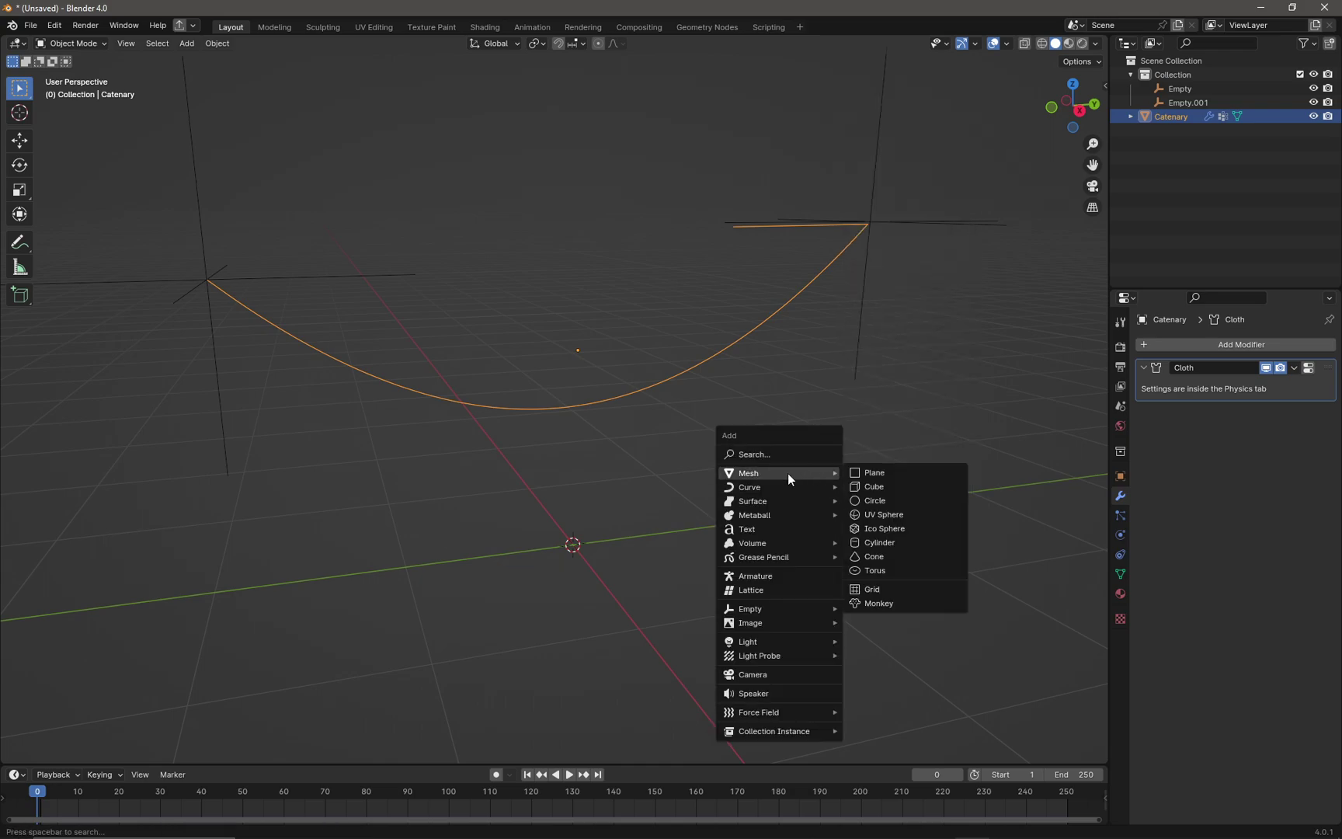
click(874, 474)
middle_drag(800, 450, 659, 467)
key(s)
click(710, 494)
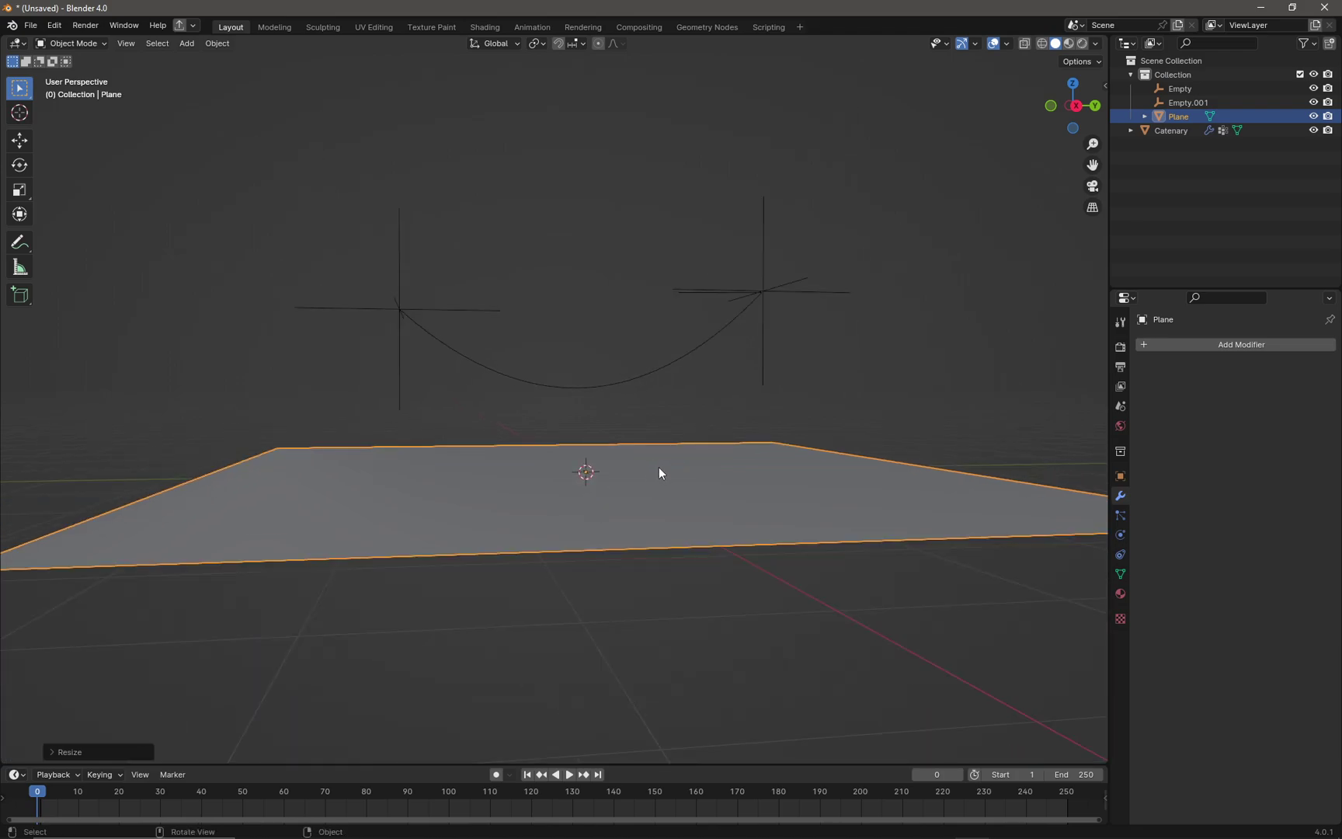
Step: Lower the Catenary about 0.89 m to floor level and enter Edit Mode
click(692, 361)
middle_drag(695, 363, 684, 360)
key(g)
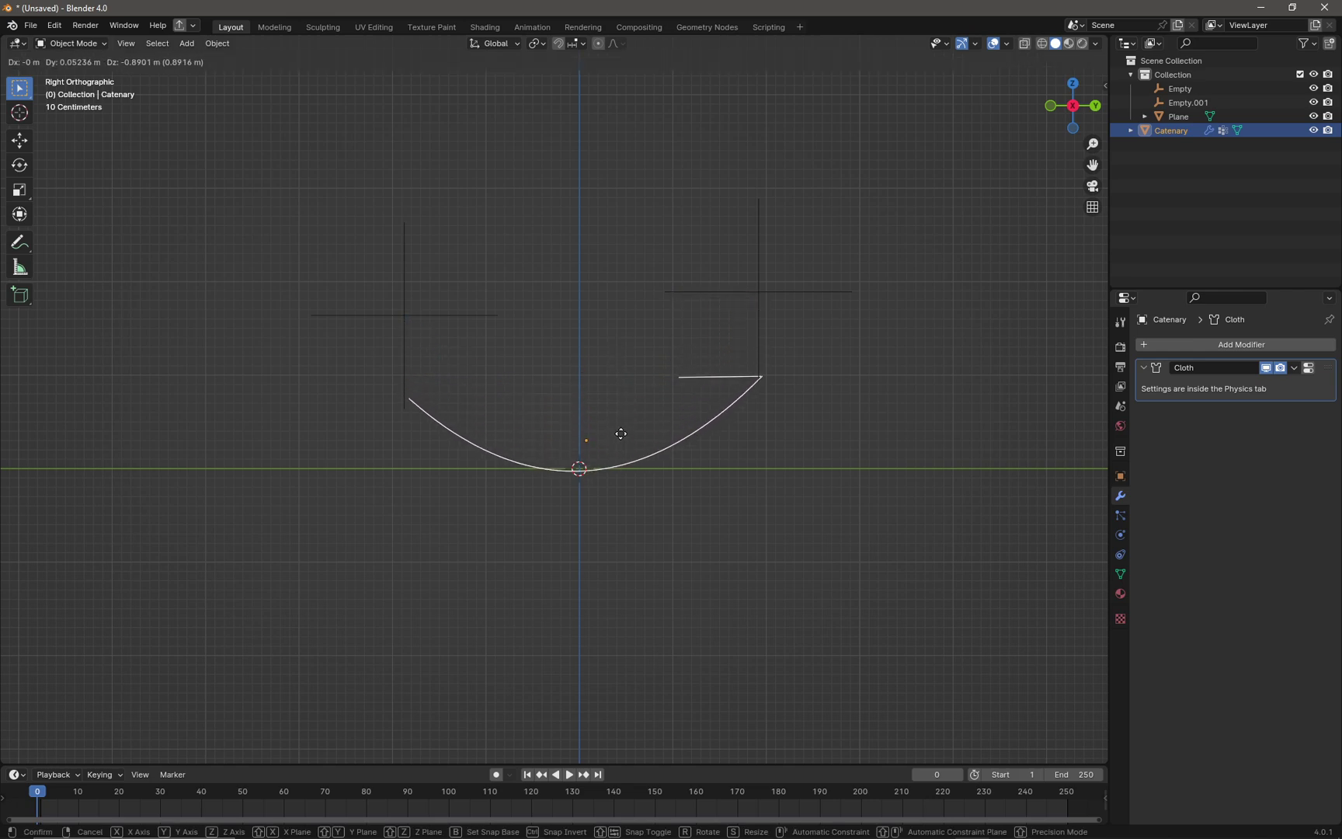
click(644, 414)
middle_drag(643, 414, 766, 436)
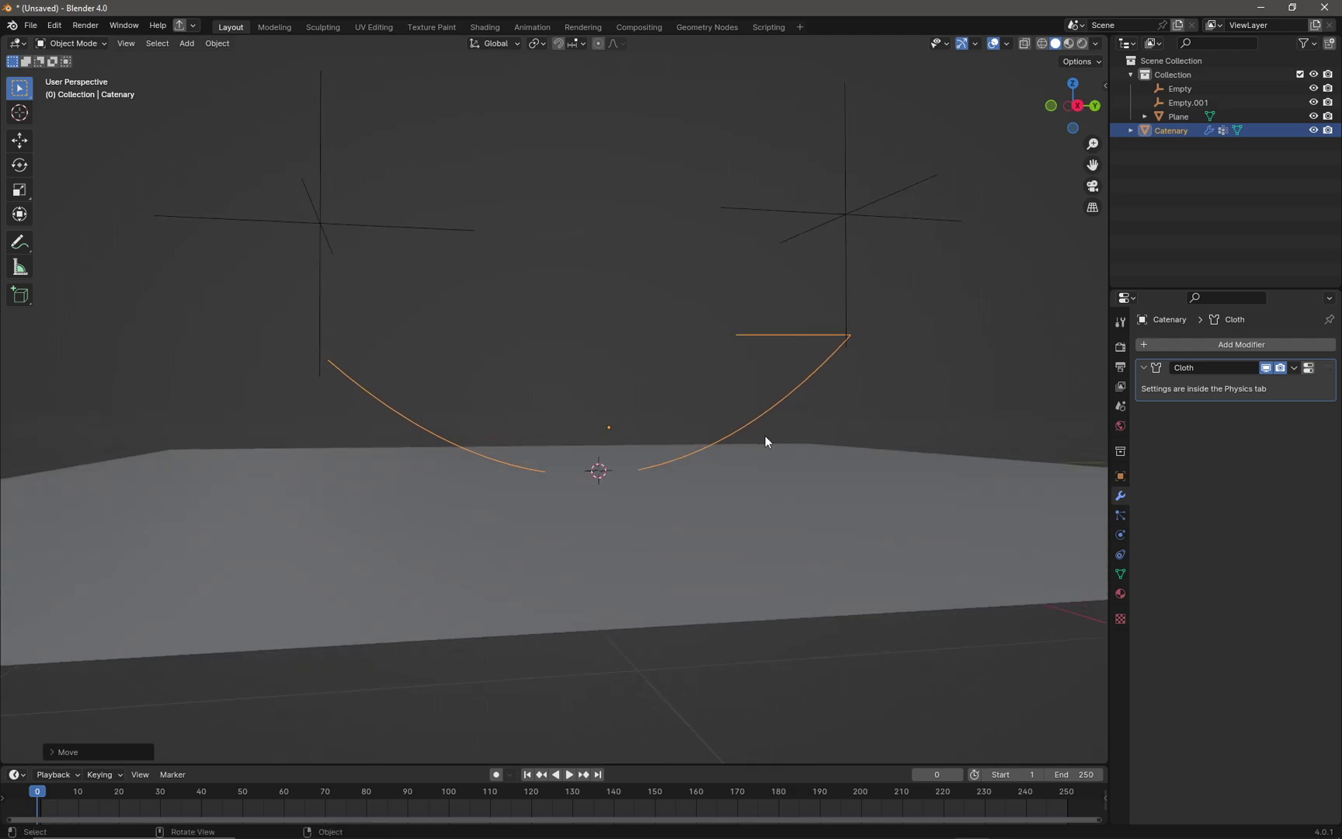
key(Tab)
mouse_move(660, 476)
middle_down()
mouse_move(639, 451)
mouse_move(635, 476)
middle_up()
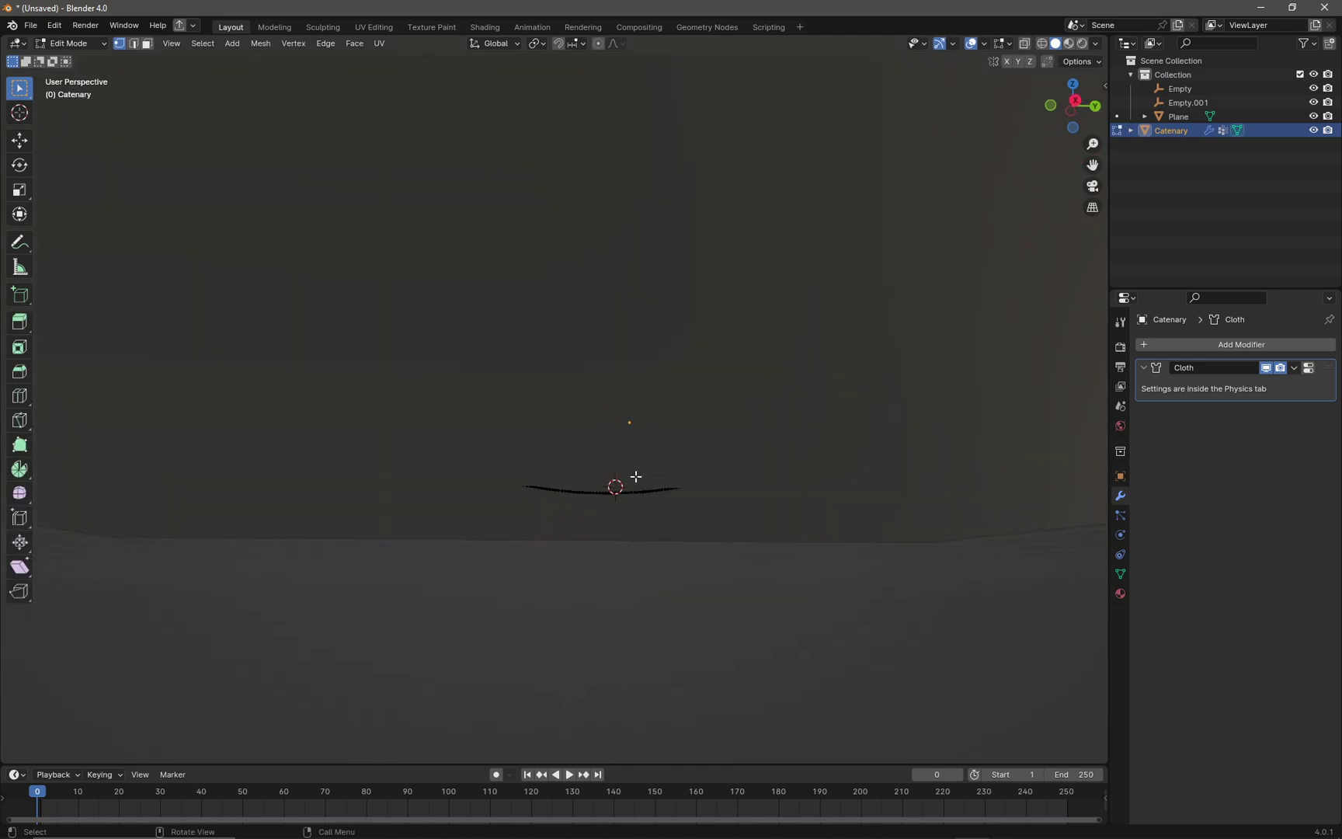
scroll(674, 383, up, 5)
middle_drag(675, 383, 677, 410)
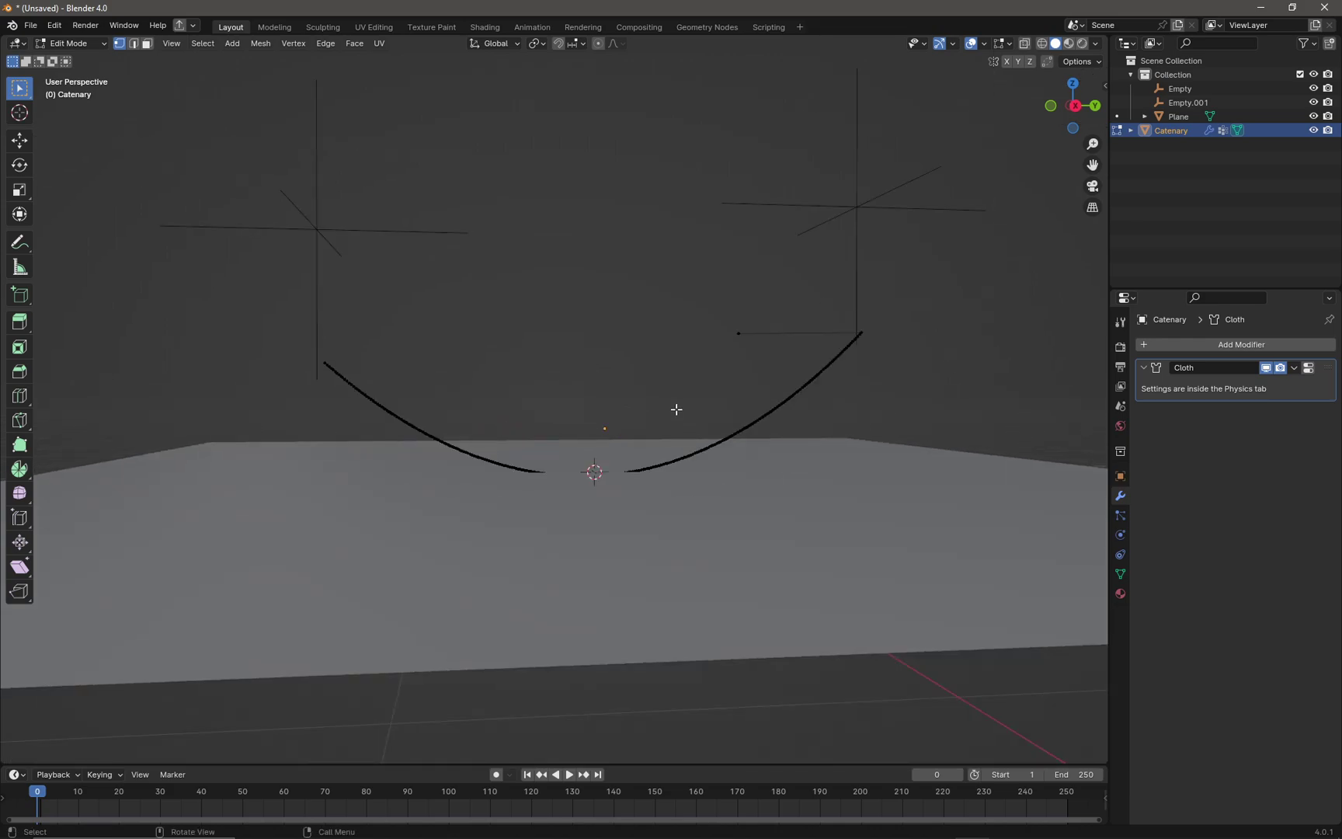
Step: Lift the Catenary's middle vertex about 0.71 m with proportional editing into a smooth hump
click(600, 46)
key(g)
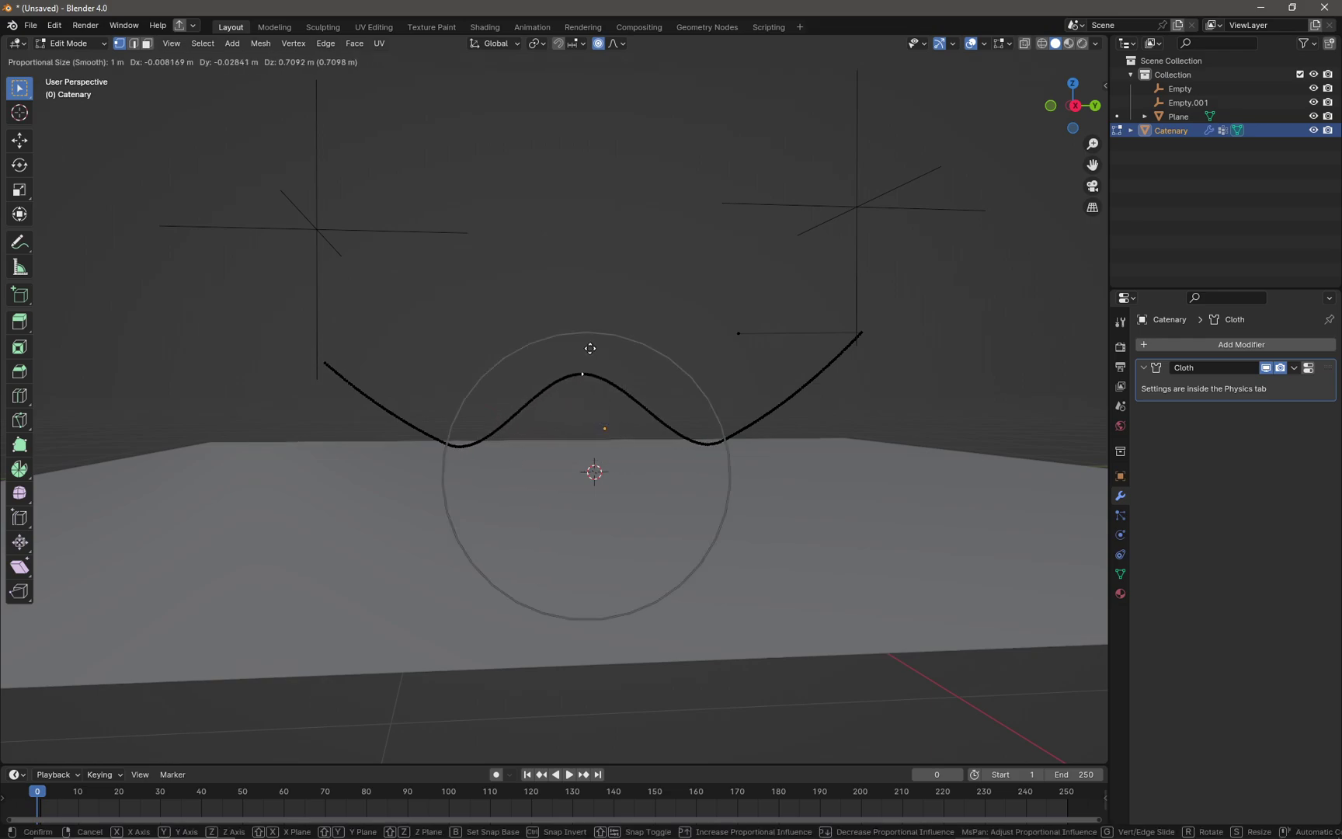
scroll(591, 348, down, 4)
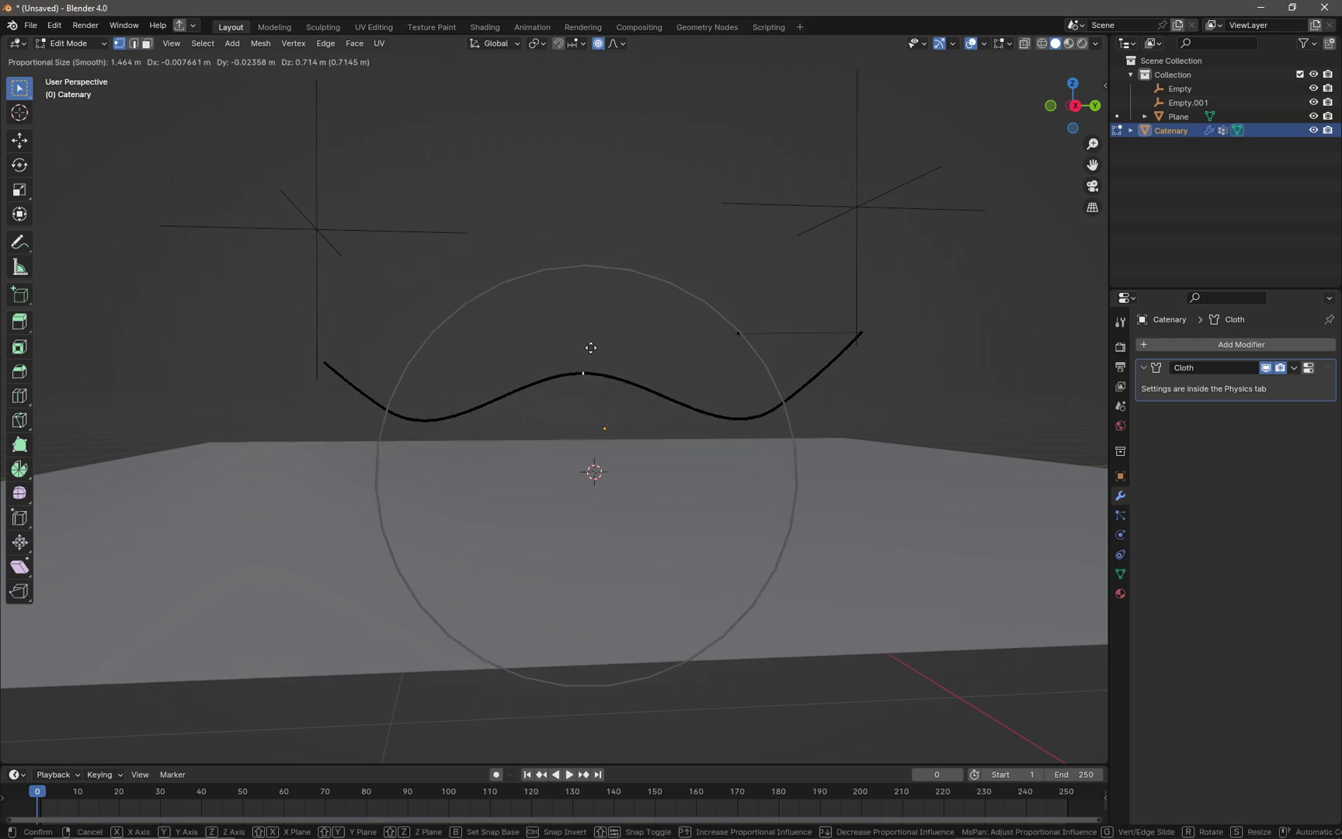
scroll(591, 348, up, 4)
scroll(591, 348, down, 2)
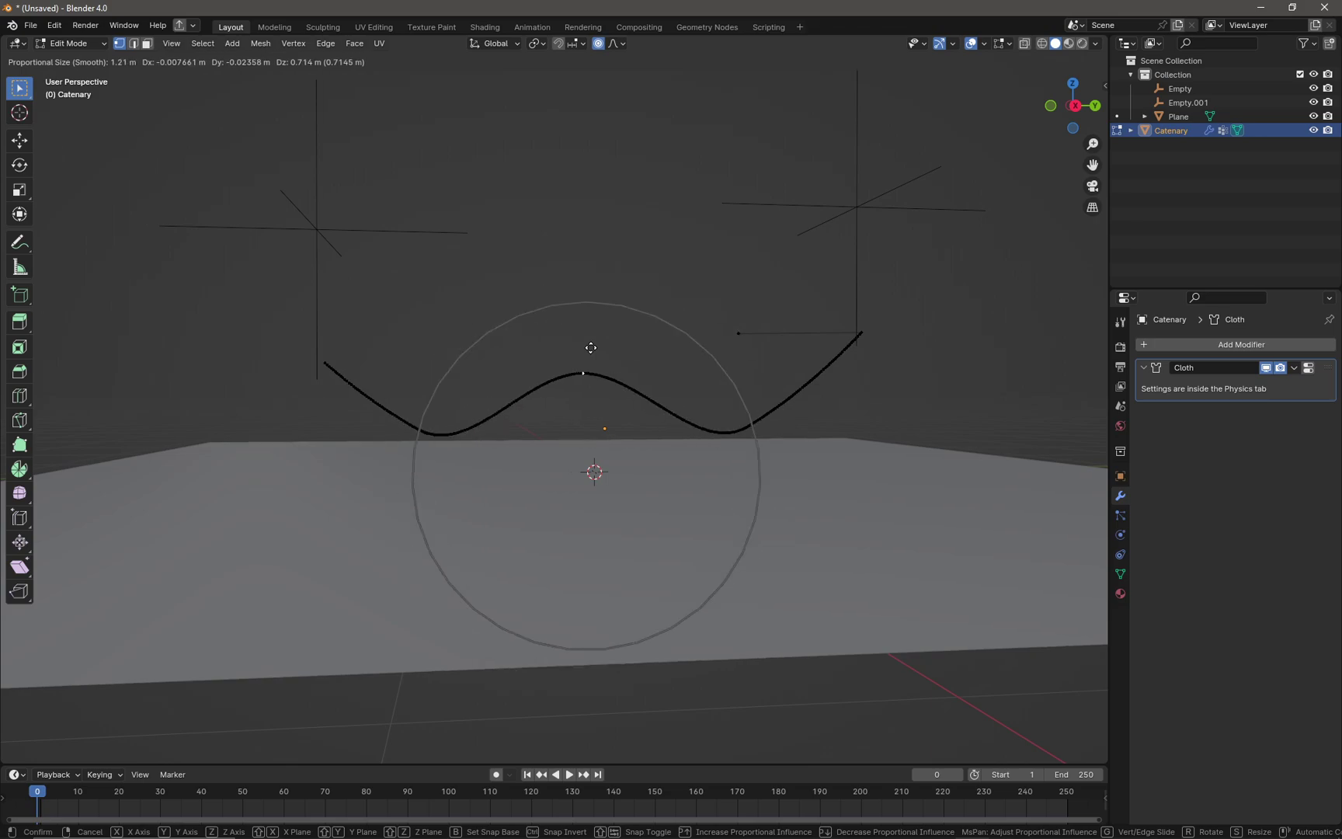
scroll(591, 348, down, 2)
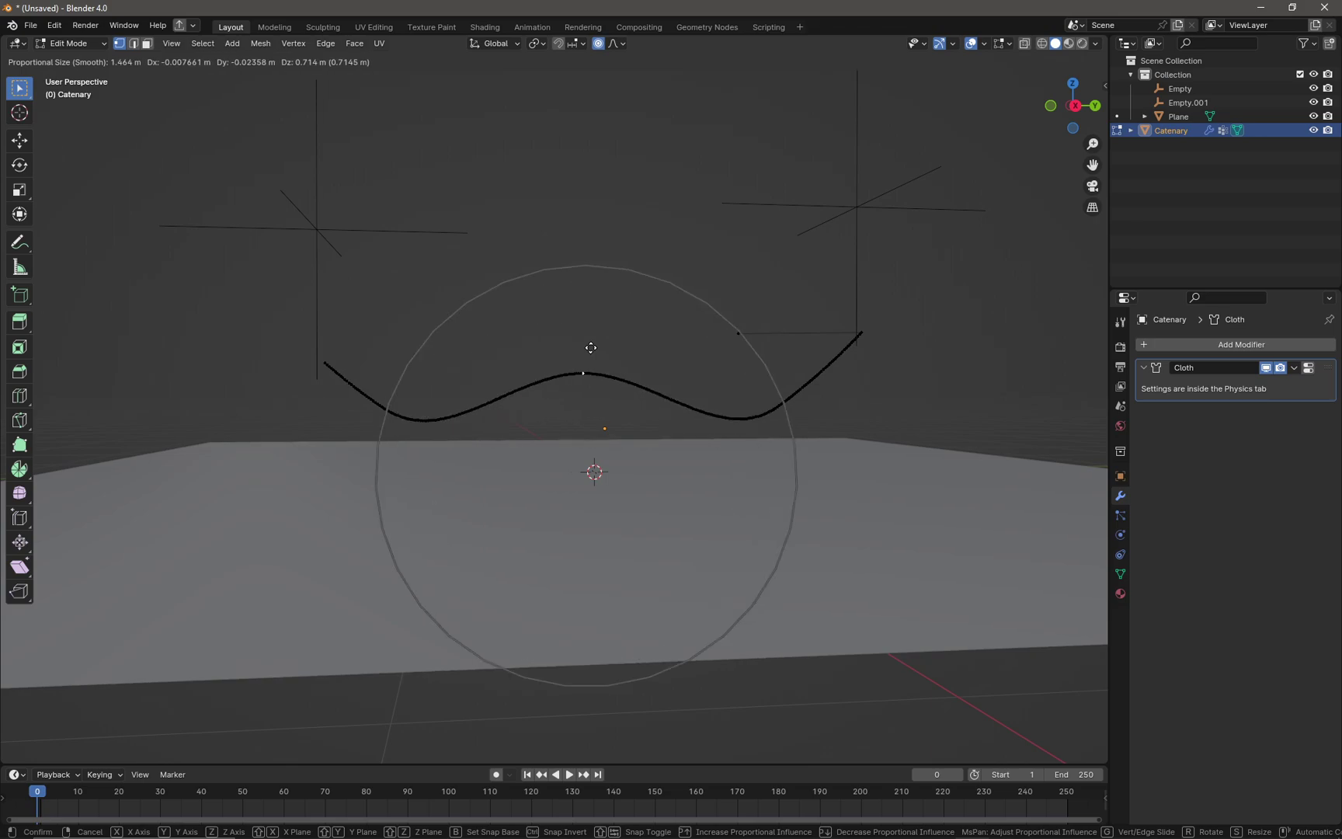
scroll(591, 348, up, 2)
click(591, 348)
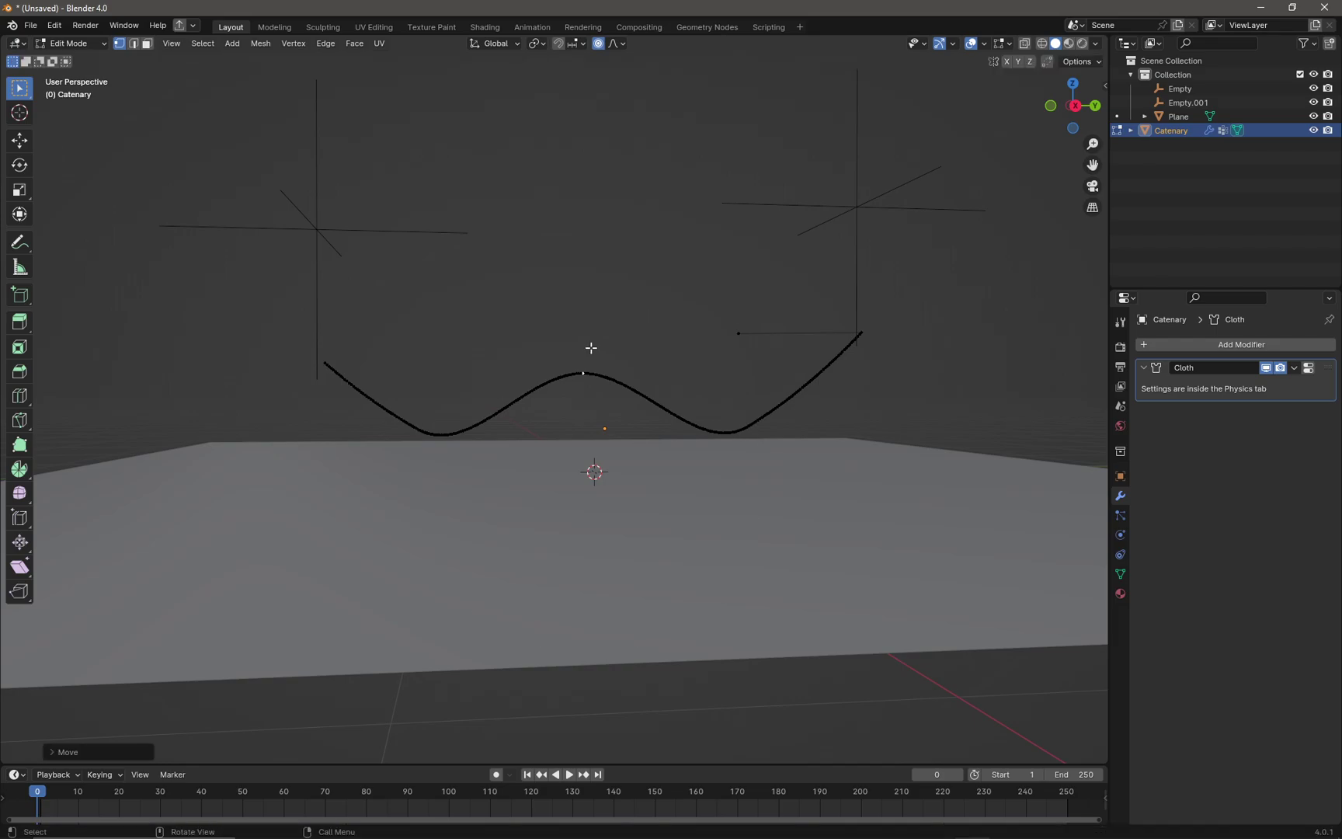
Step: Check the two-dip curve from the side view and return to Object Mode
key(KP_3)
middle_drag(595, 377, 711, 405)
scroll(709, 431, up, 2)
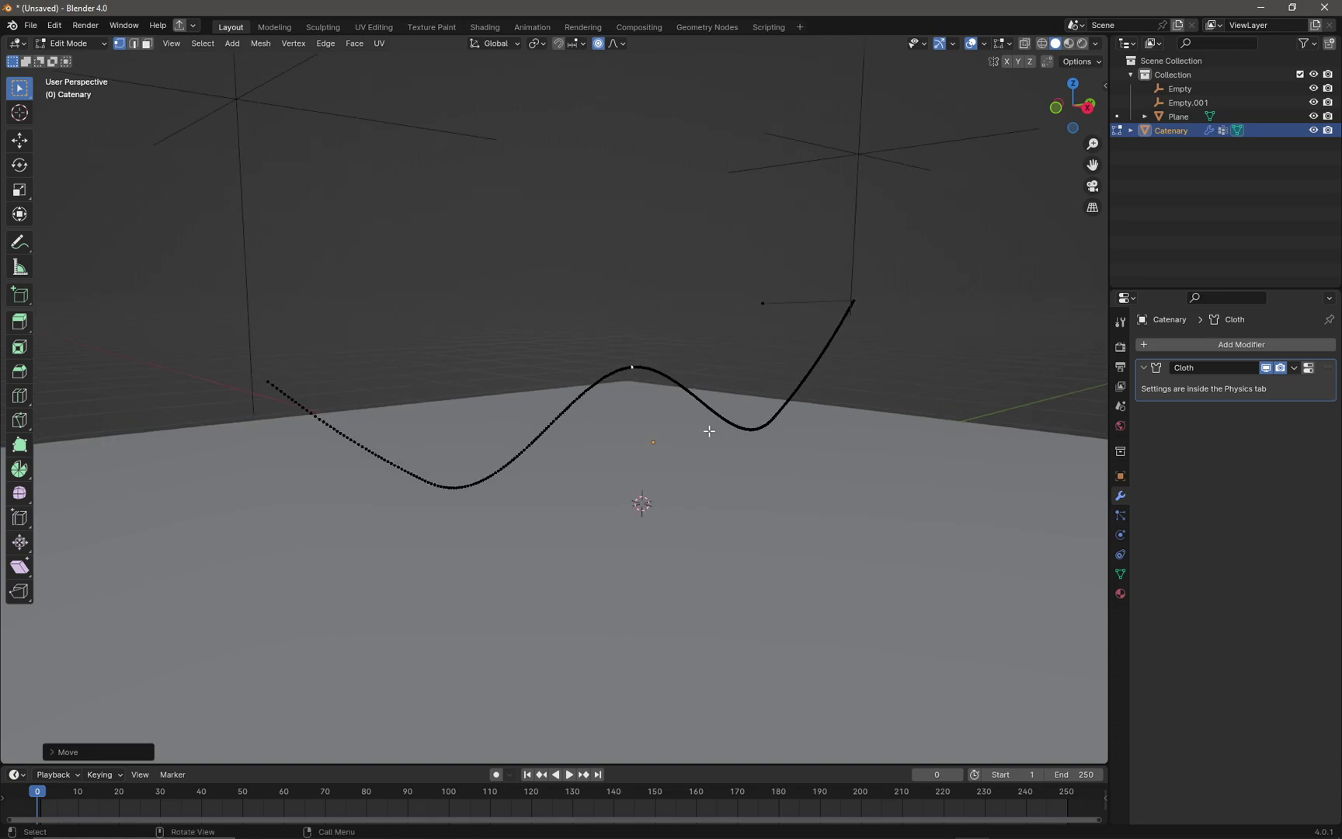
key(Tab)
middle_drag(673, 333, 797, 384)
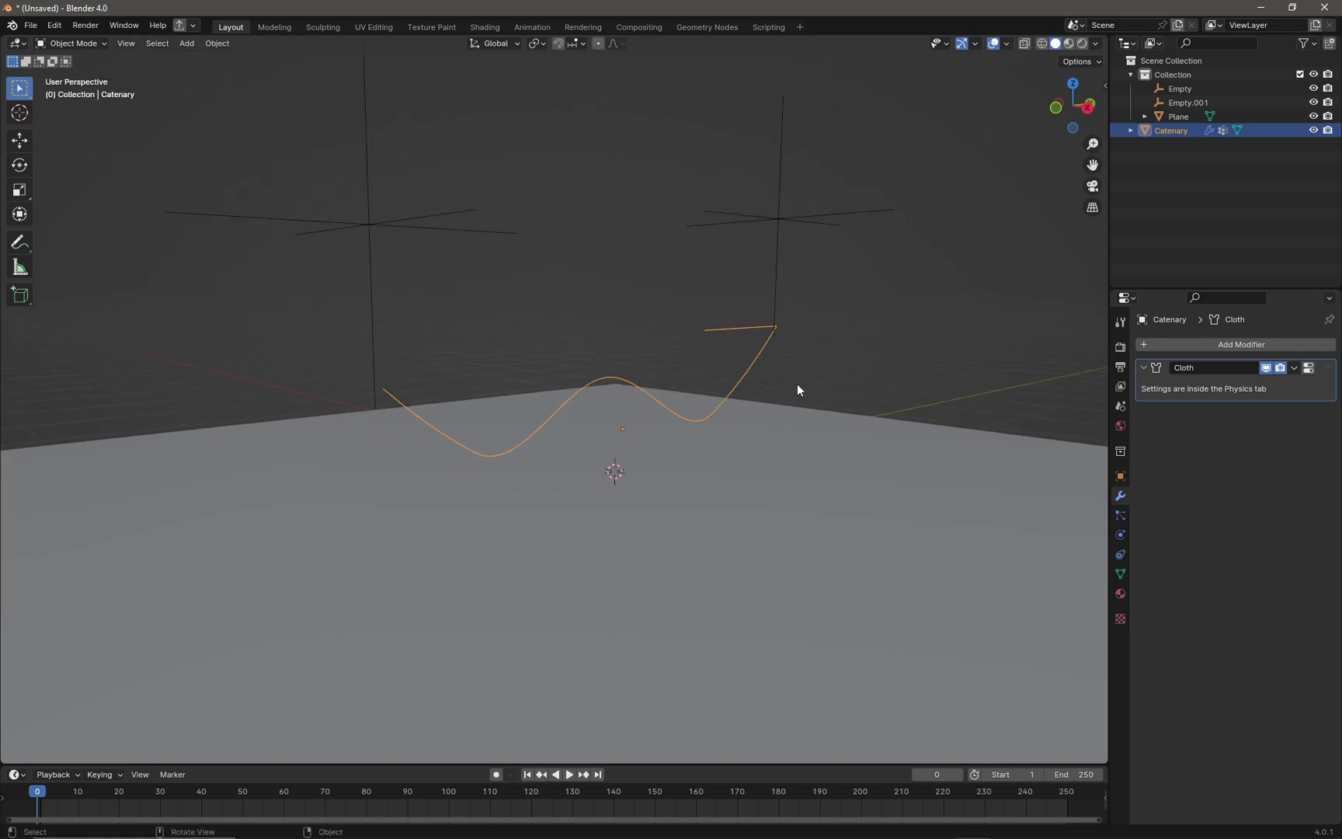
Step: Enable Collision physics on the floor Plane, then reselect the Catenary cable
click(873, 381)
click(815, 466)
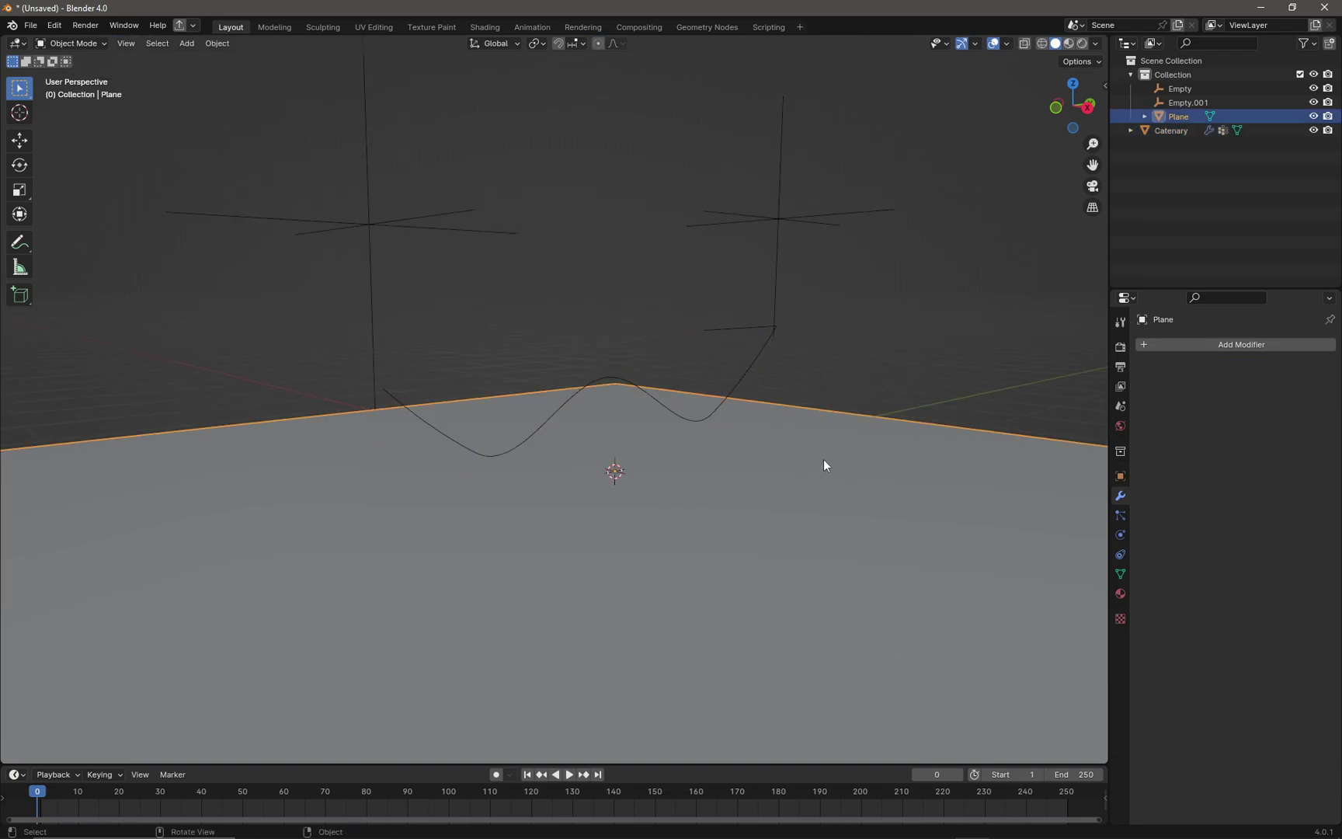
click(1121, 543)
click(1171, 361)
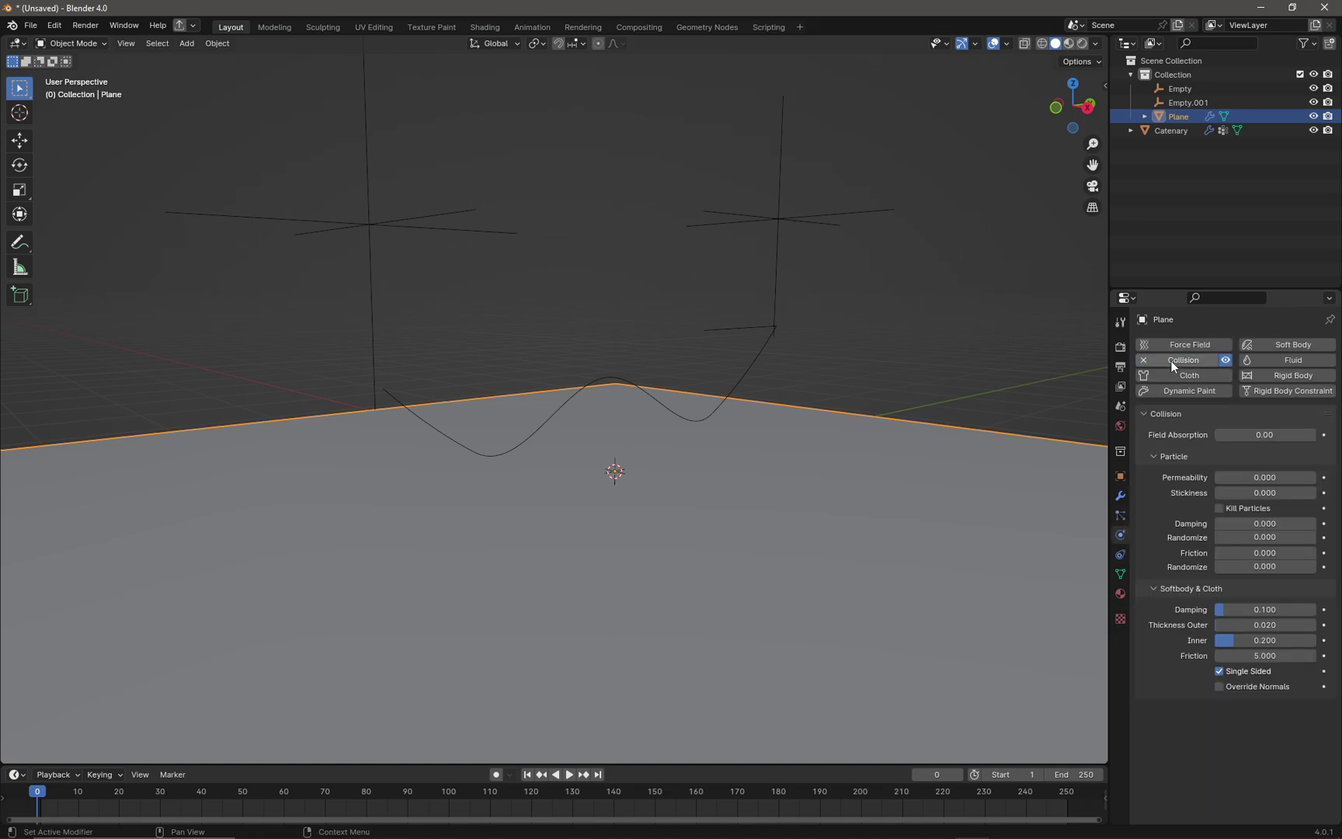
middle_drag(919, 357, 881, 381)
click(731, 378)
click(766, 371)
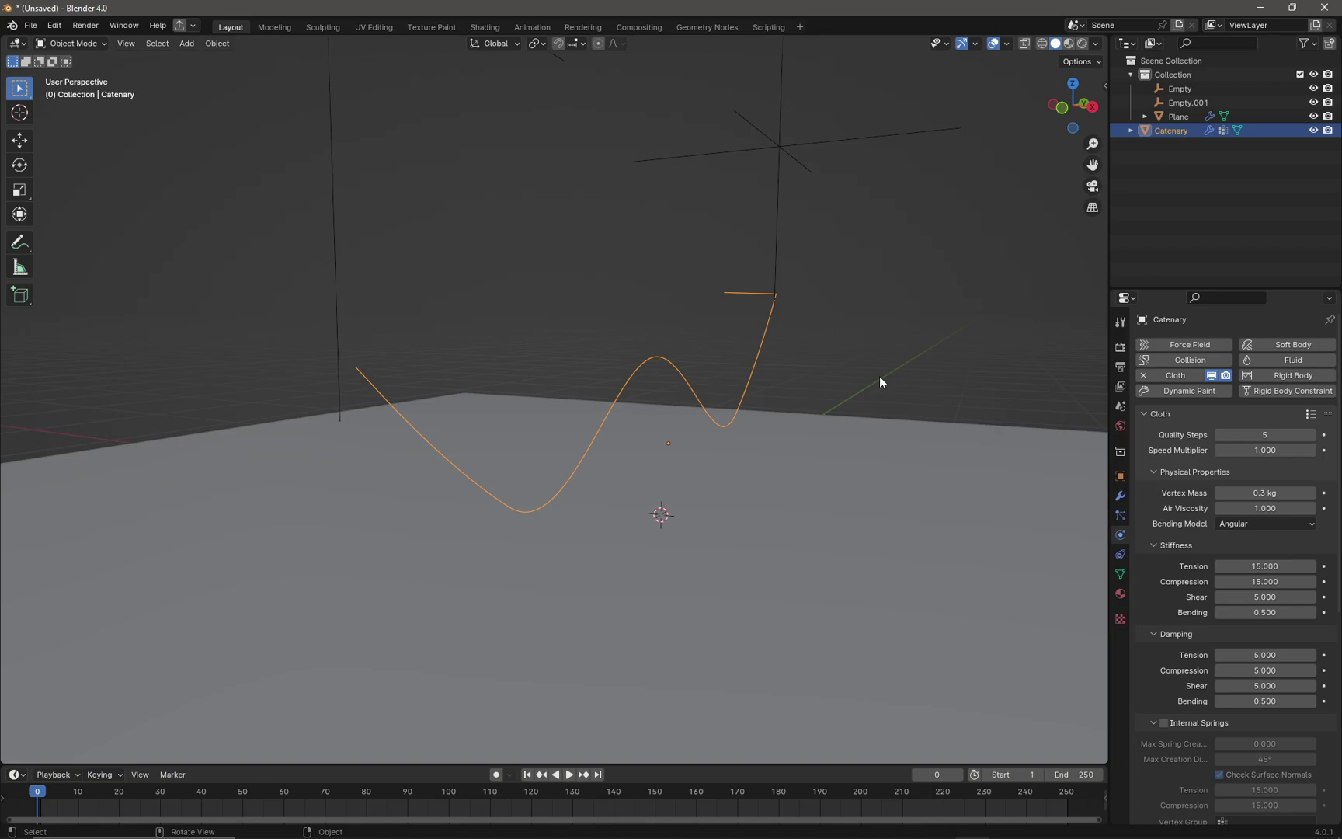
Step: Extrude all of the Catenary's edges a small distance into a narrow ribbon in Edit Mode
middle_drag(764, 404, 716, 290)
scroll(716, 291, up, 2)
key(Tab)
shift+middle_drag(839, 384, 779, 390)
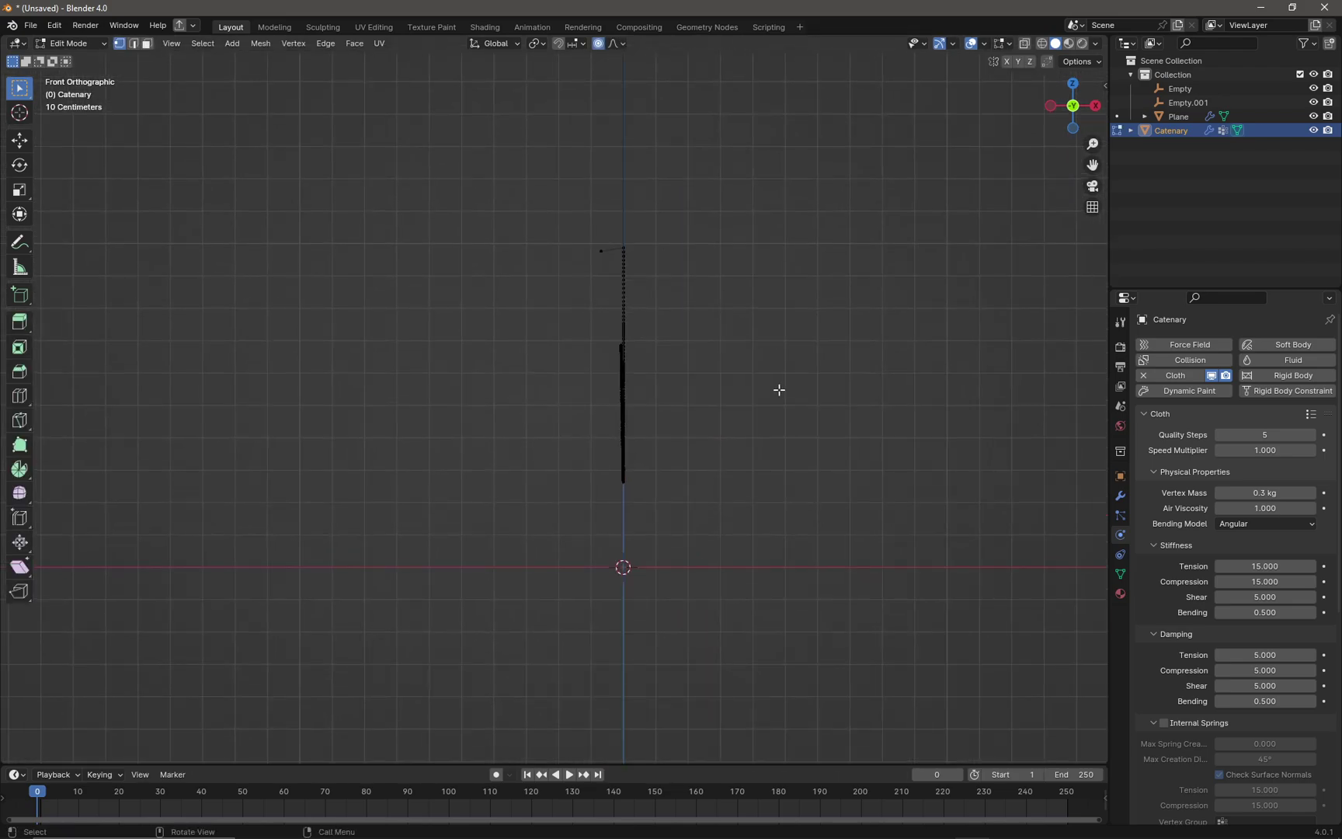
key(2)
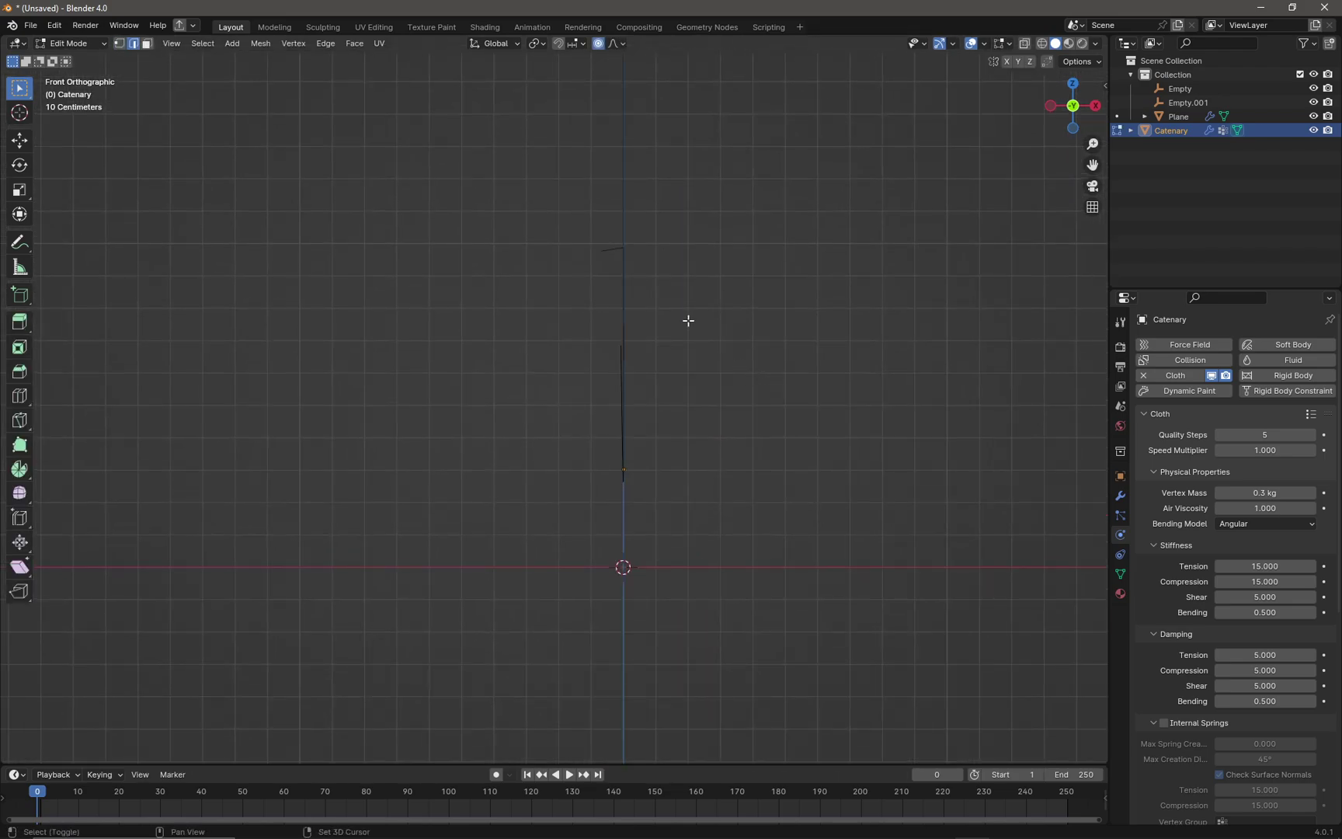
scroll(689, 362, up, 3)
key(a)
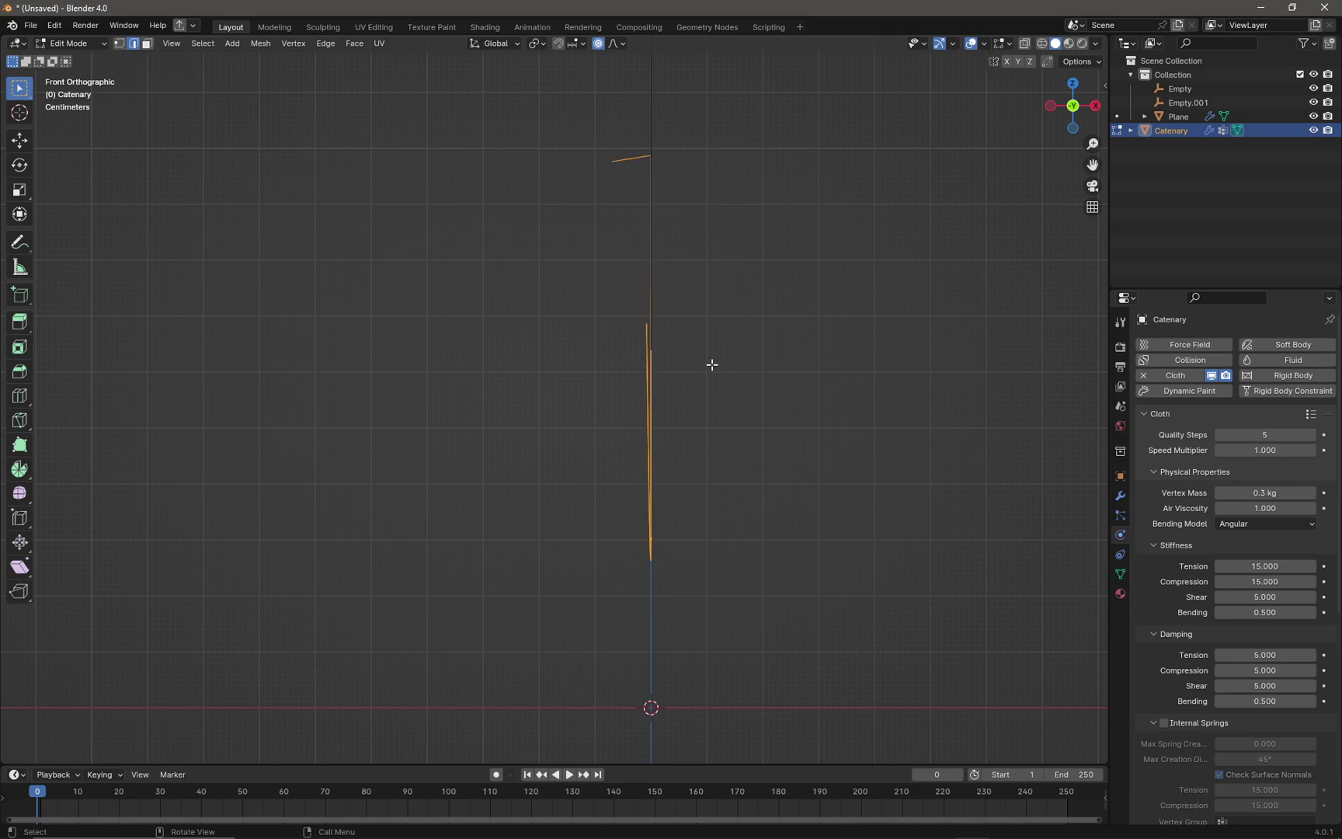
key(e)
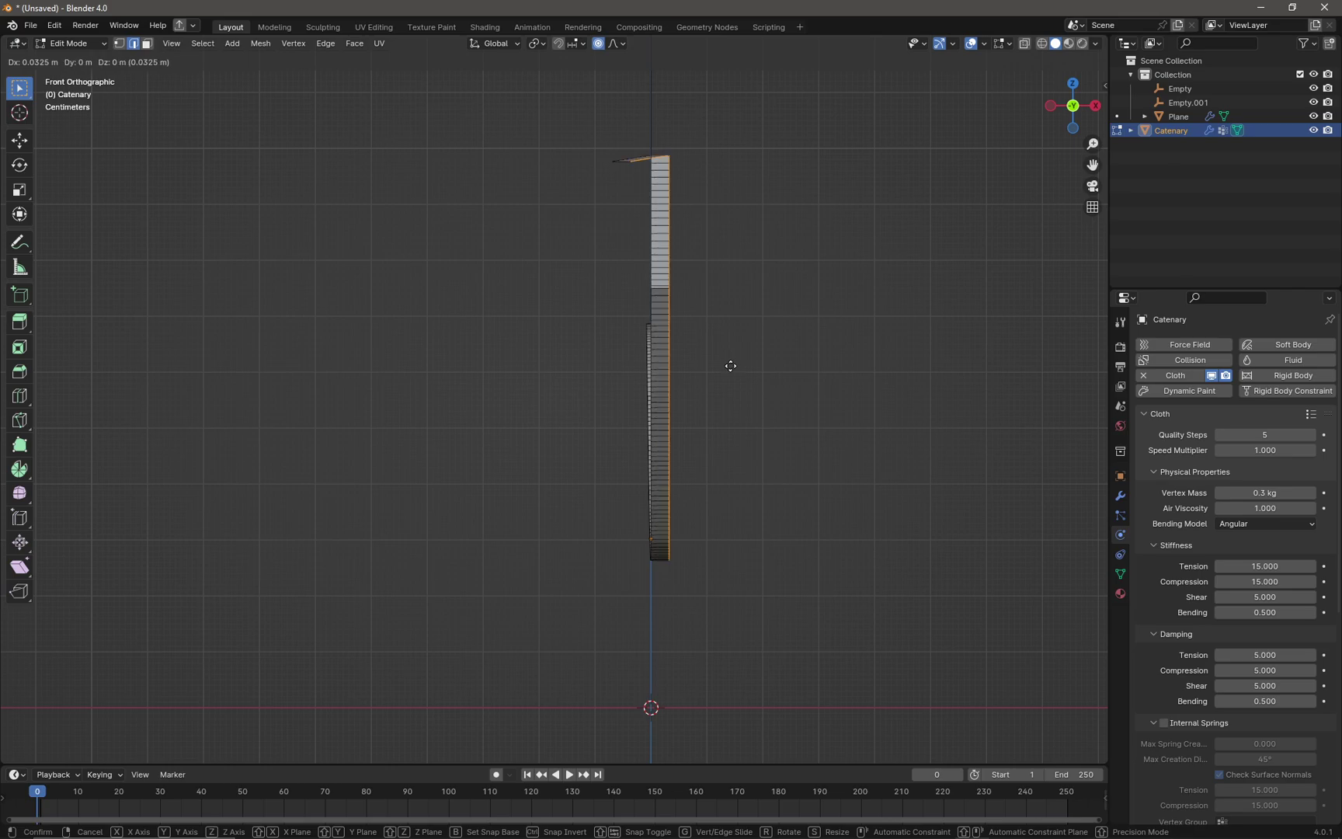
click(729, 365)
middle_drag(728, 366, 760, 420)
scroll(762, 413, down, 4)
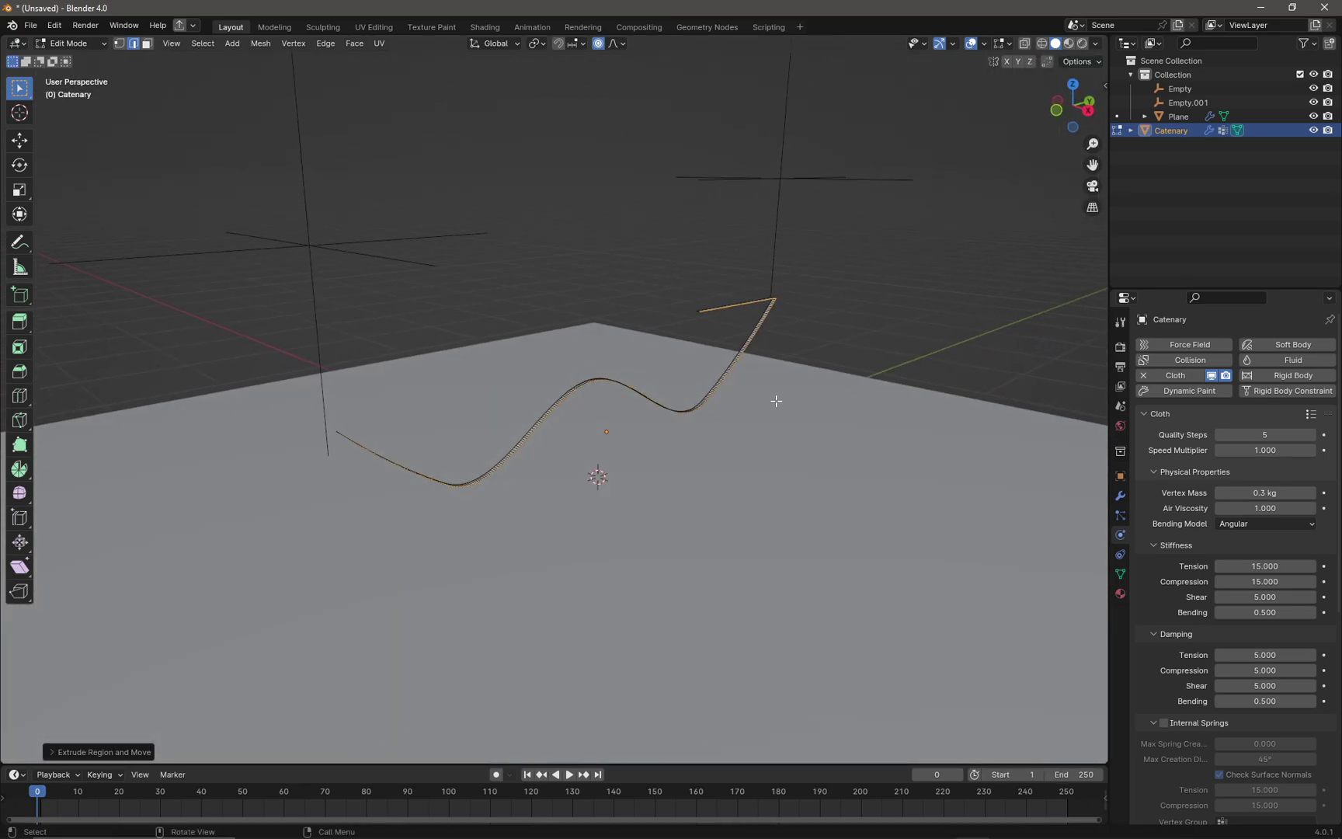
key(Tab)
Step: Play the cloth simulation briefly, then rewind to the first frame
middle_drag(609, 395, 632, 365)
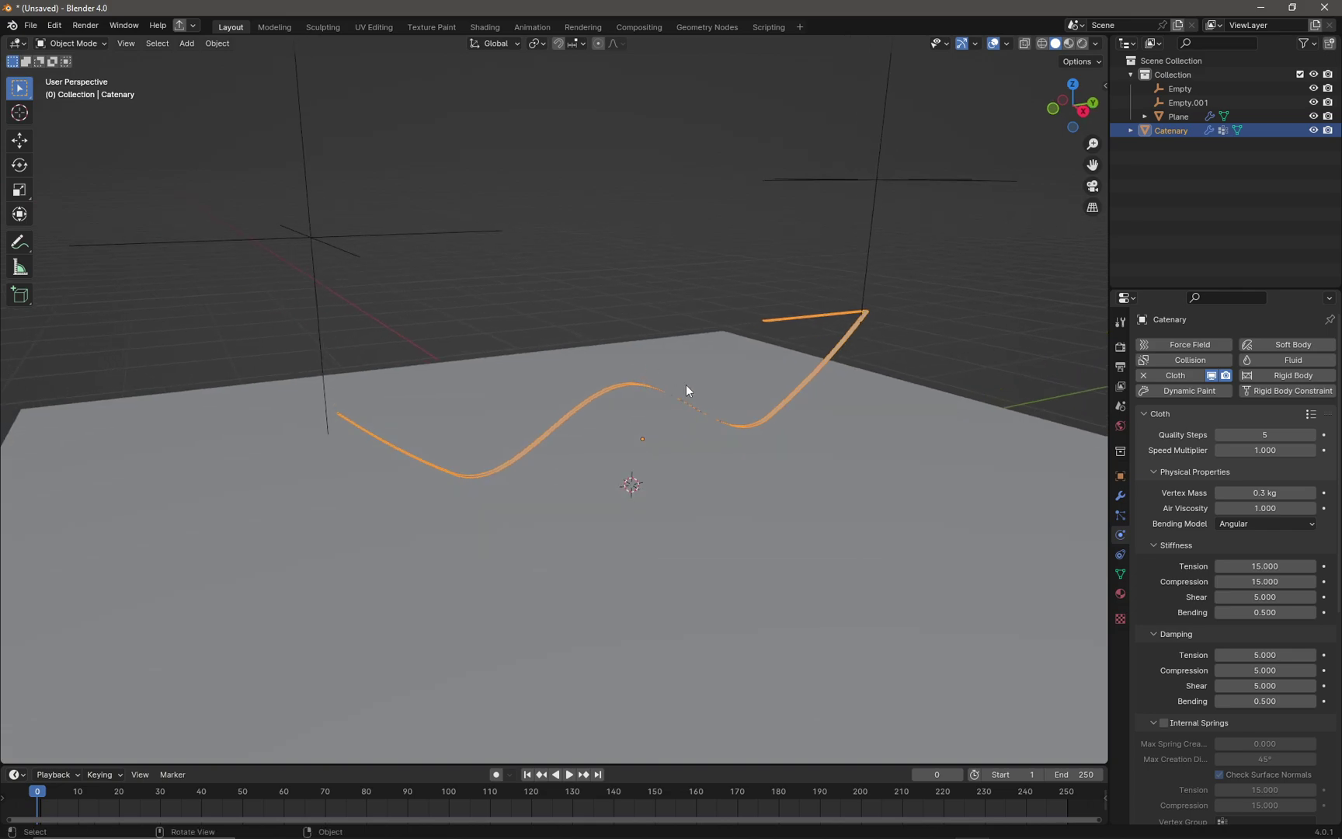
key(space)
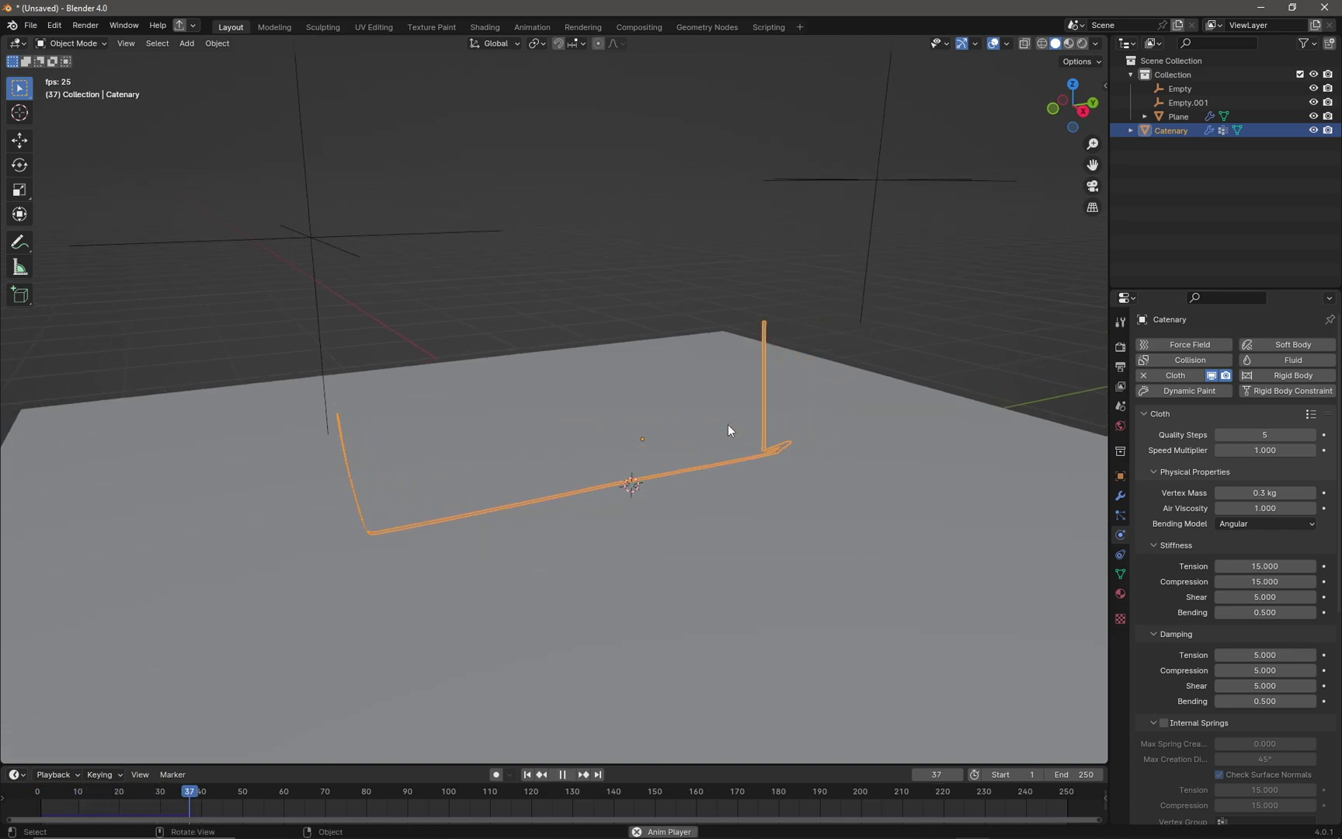
key(space)
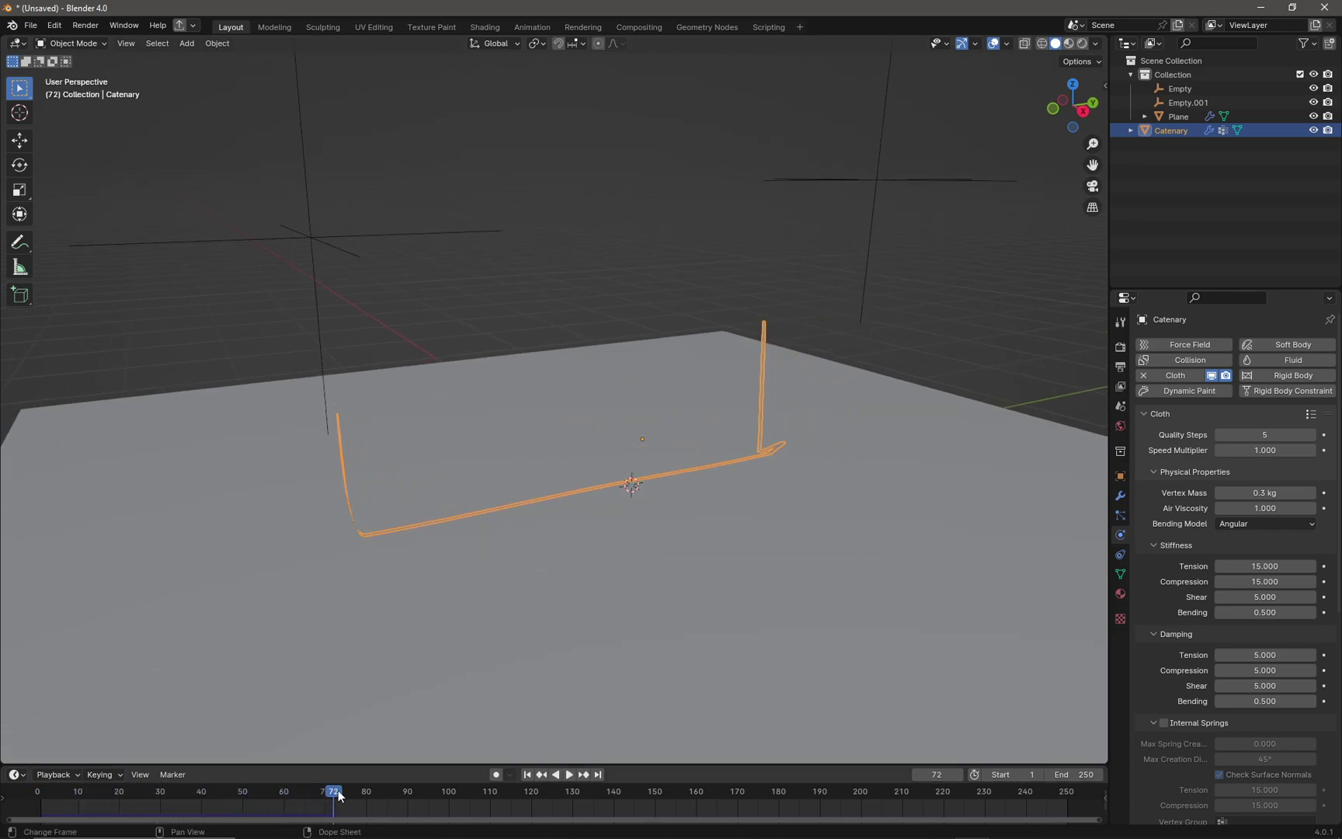
key(shift+Left)
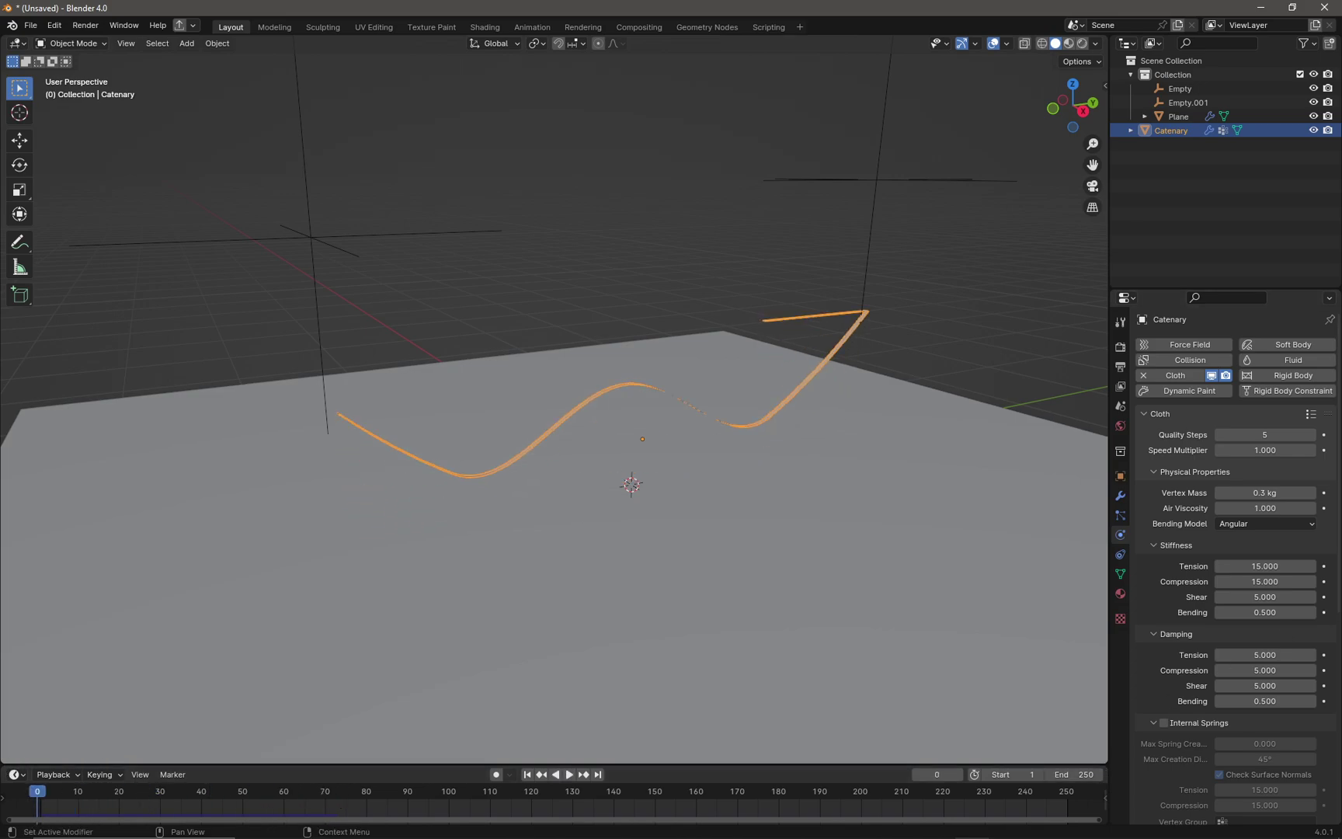
middle_drag(607, 383, 699, 369)
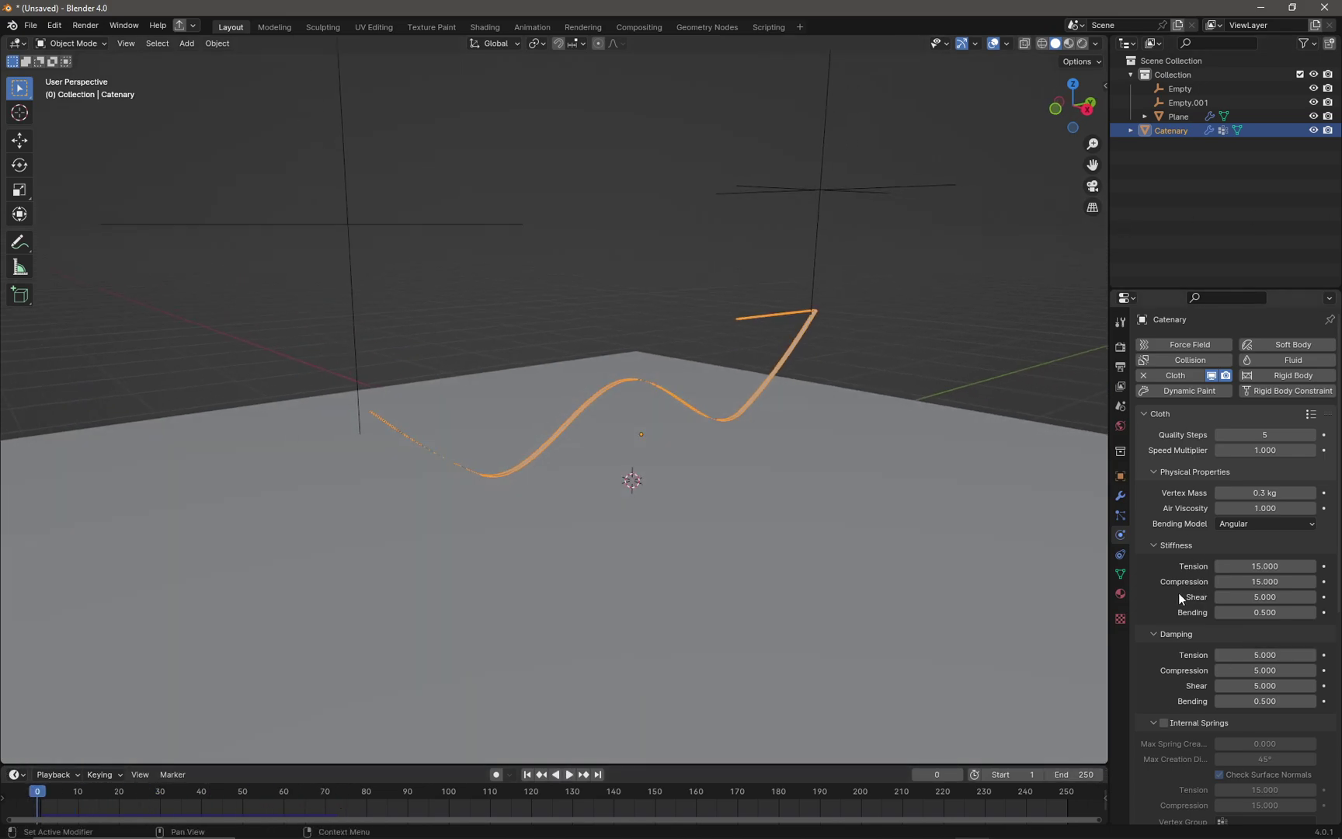
Step: Add a Solidify modifier after the Cloth modifier and raise Thickness from 0.01 m to 0.03 m
click(1125, 498)
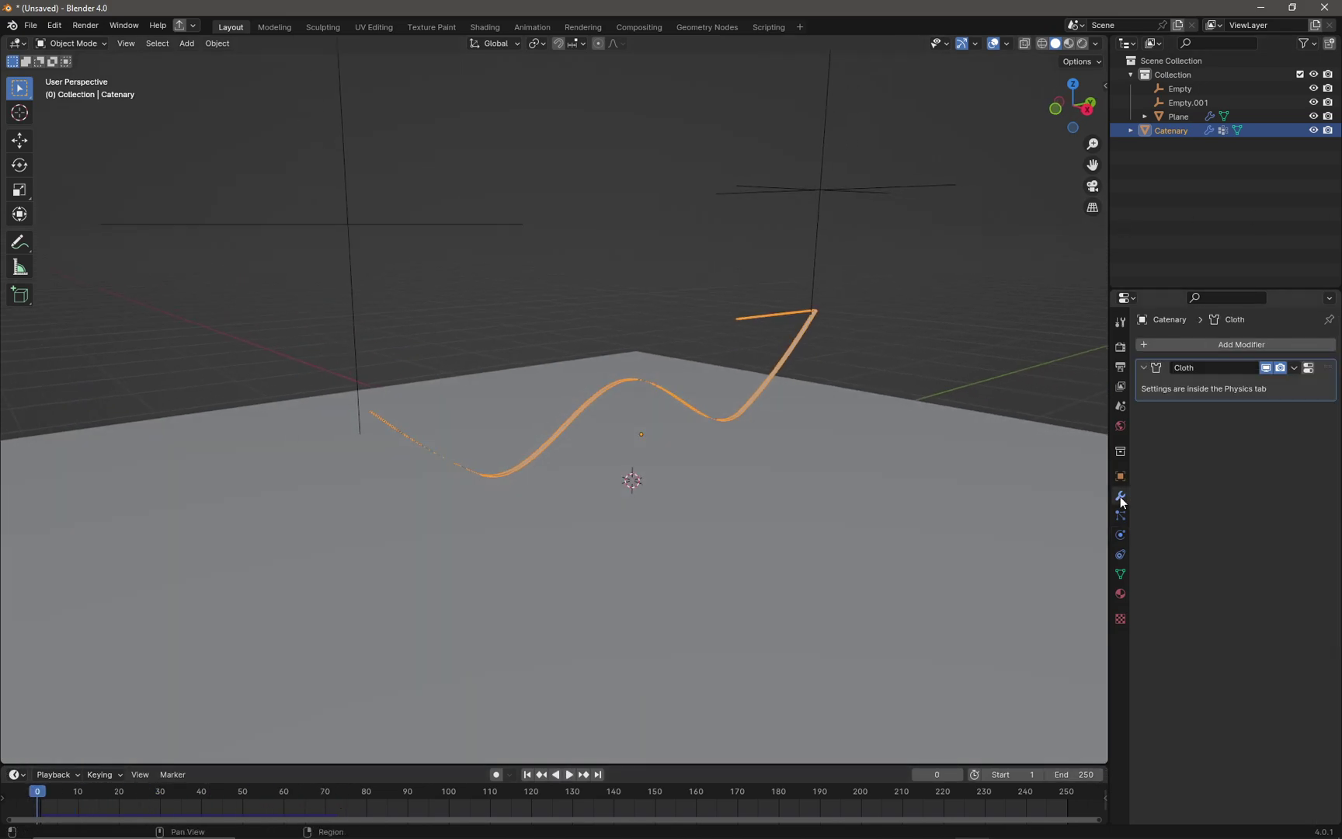
click(1194, 347)
mouse_move(1195, 347)
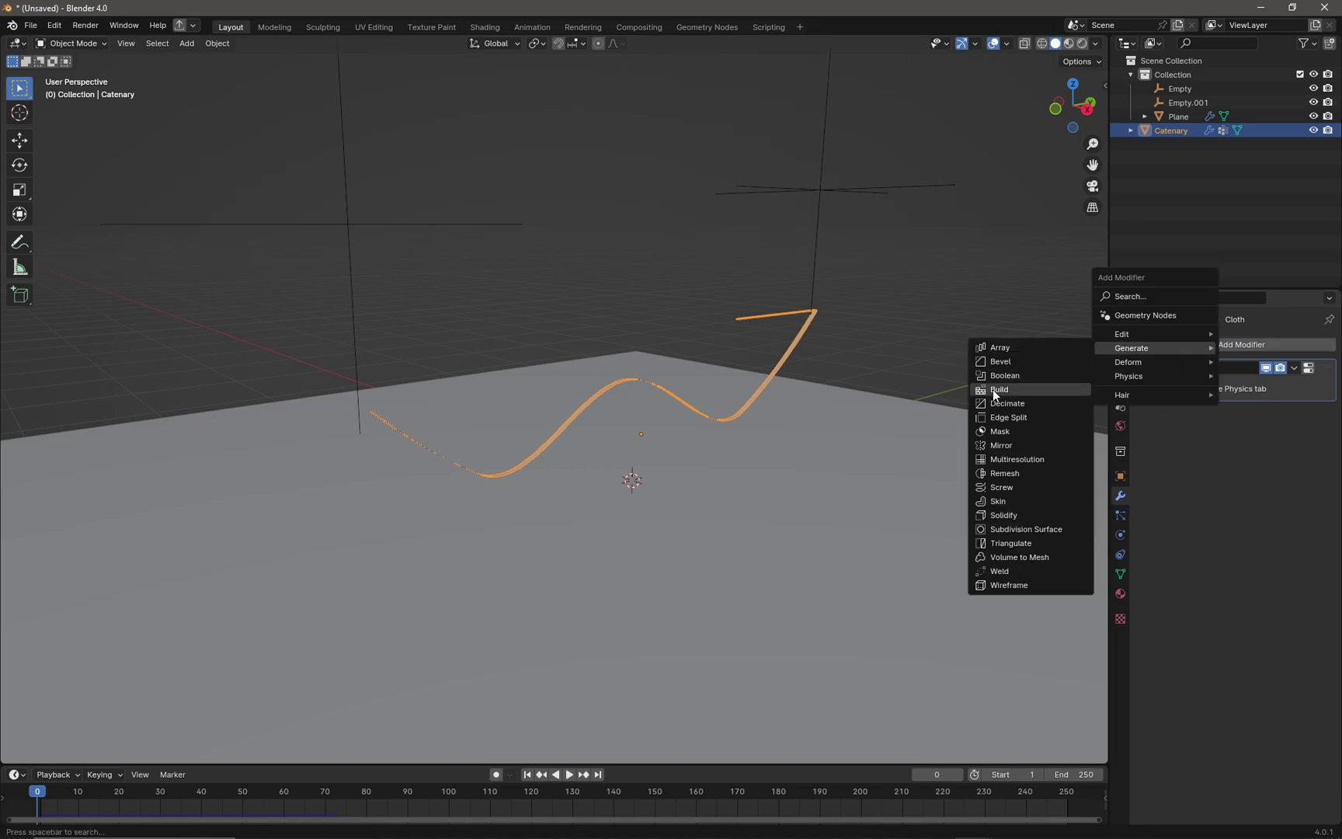
click(1029, 510)
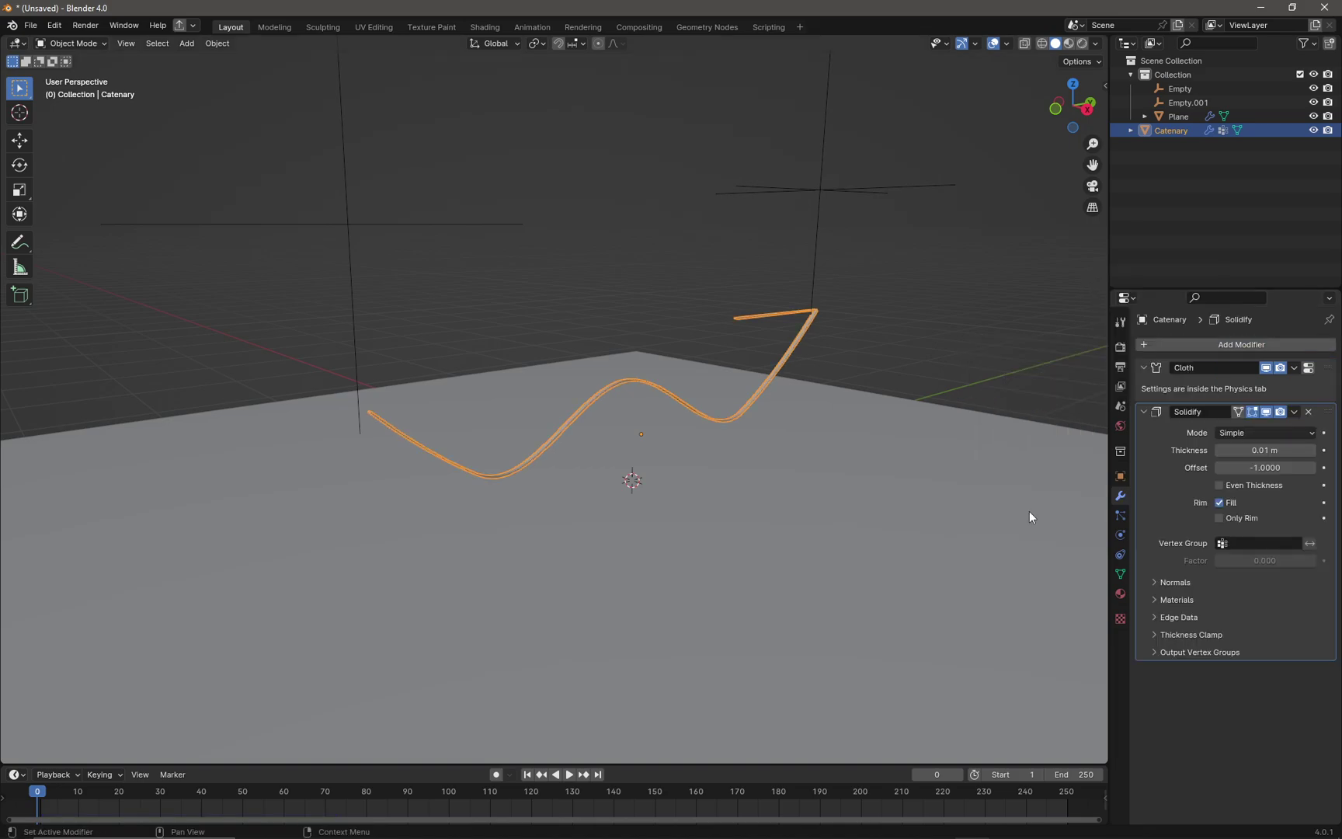
middle_drag(835, 470, 821, 426)
scroll(807, 428, up, 3)
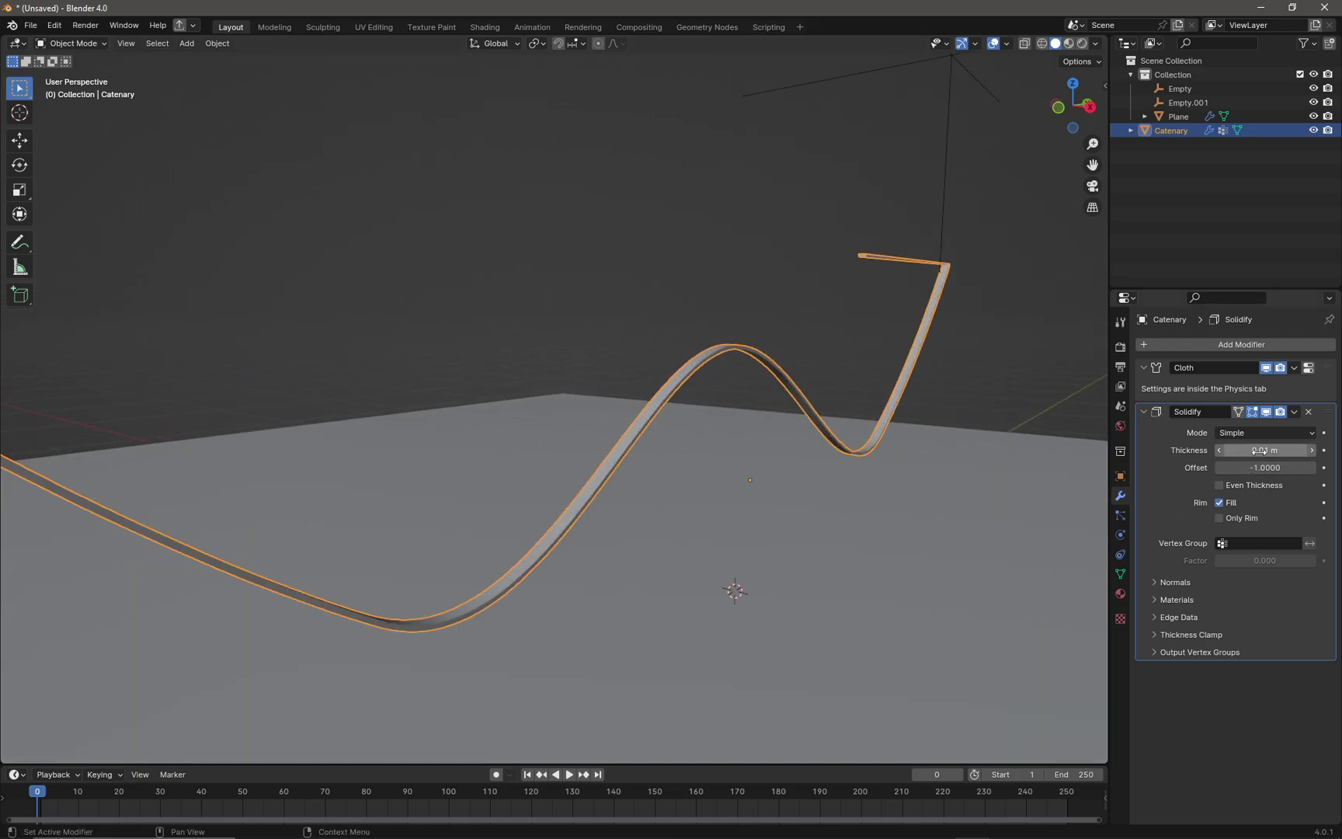
drag(1264, 450, 1289, 450)
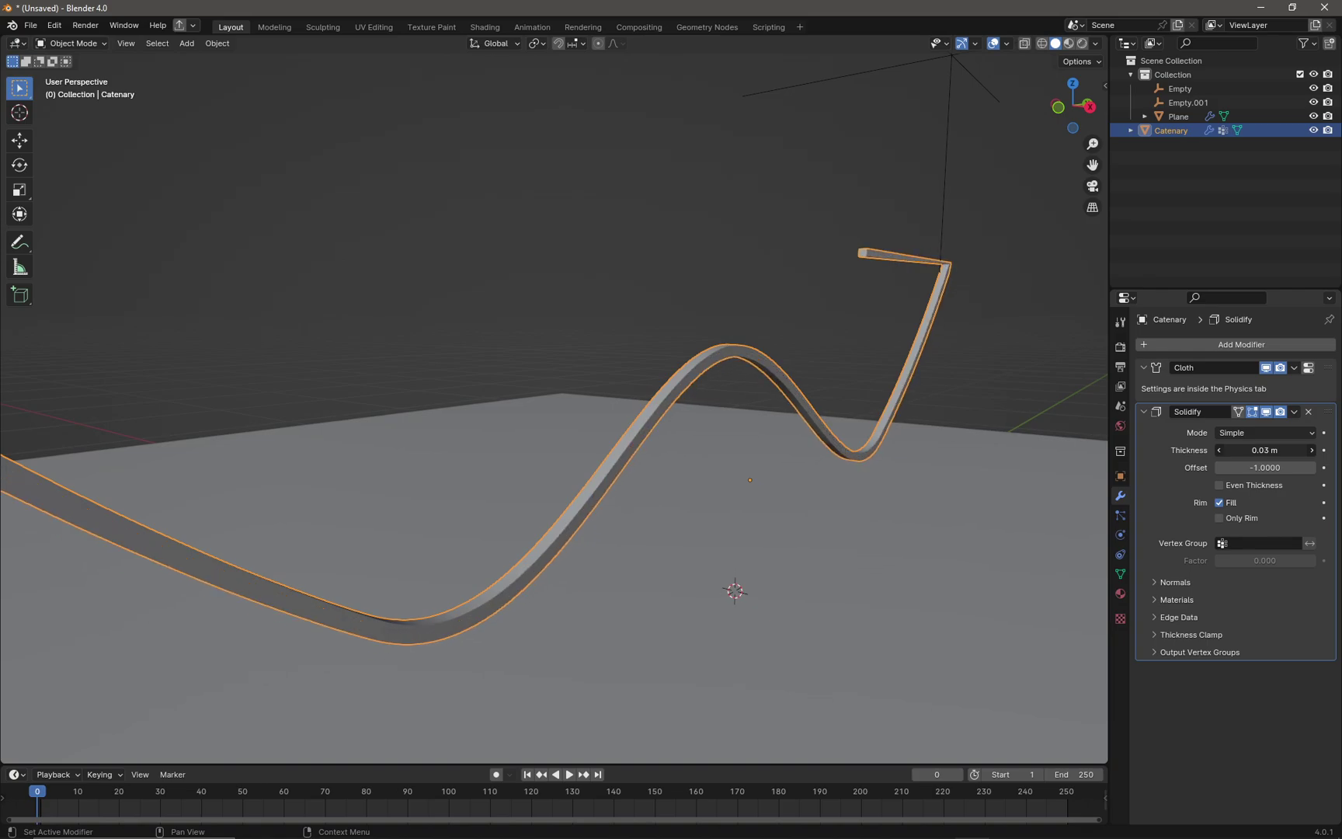
Step: Apply Shade Smooth to the solidified Catenary cable
right_click(789, 282)
mouse_move(788, 281)
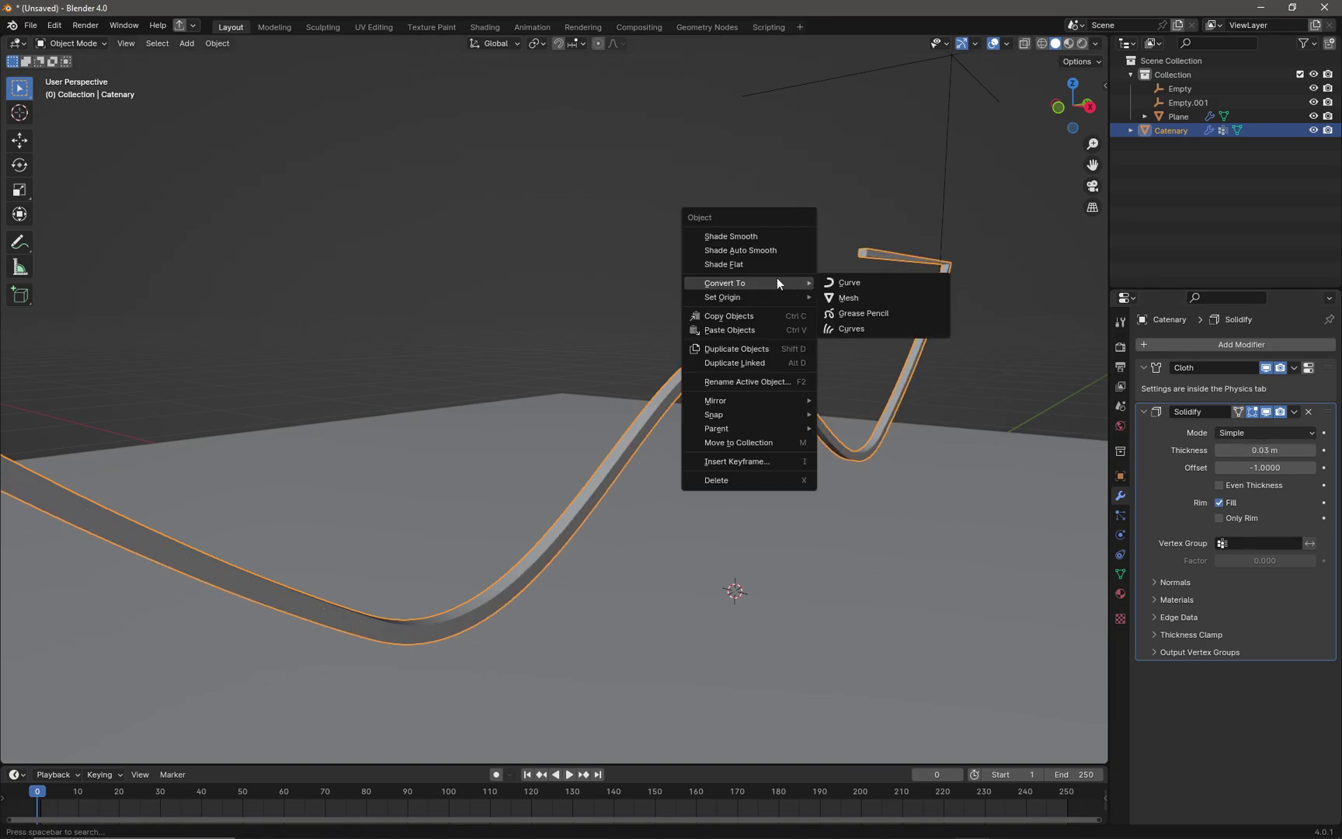
right_click(709, 150)
click(696, 108)
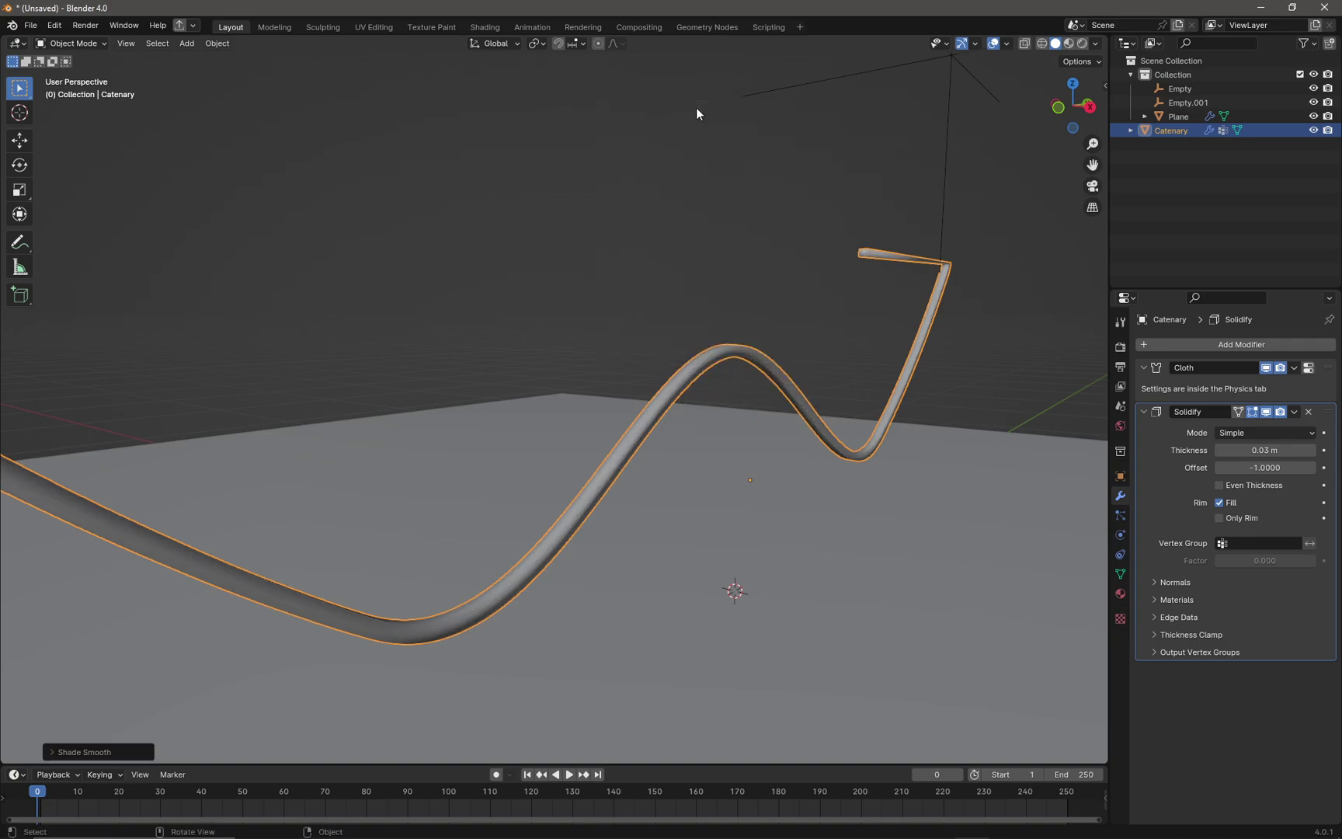
middle_drag(904, 294, 825, 357)
scroll(824, 357, down, 2)
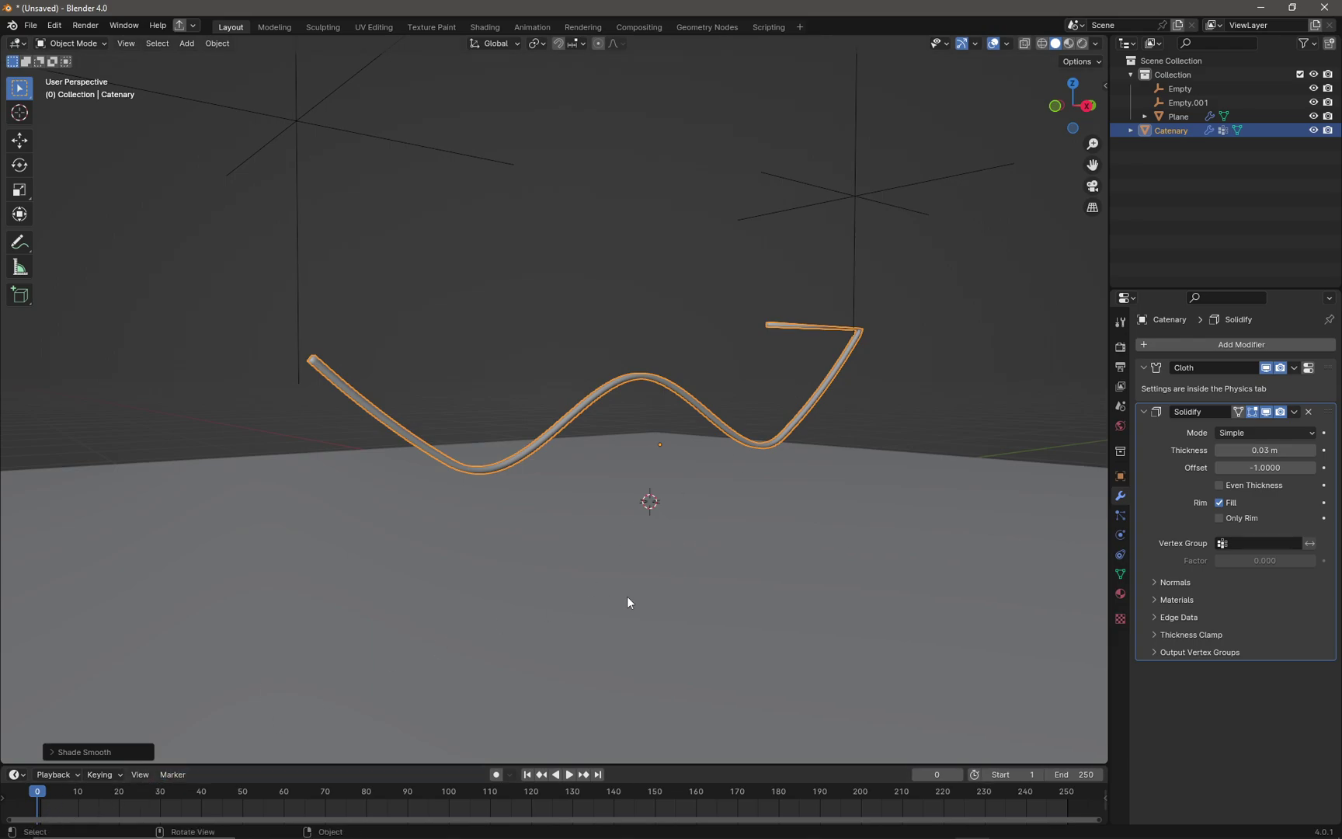
Step: Play the cloth simulation and stop at frame 79 with the cable draped on the floor
key(space)
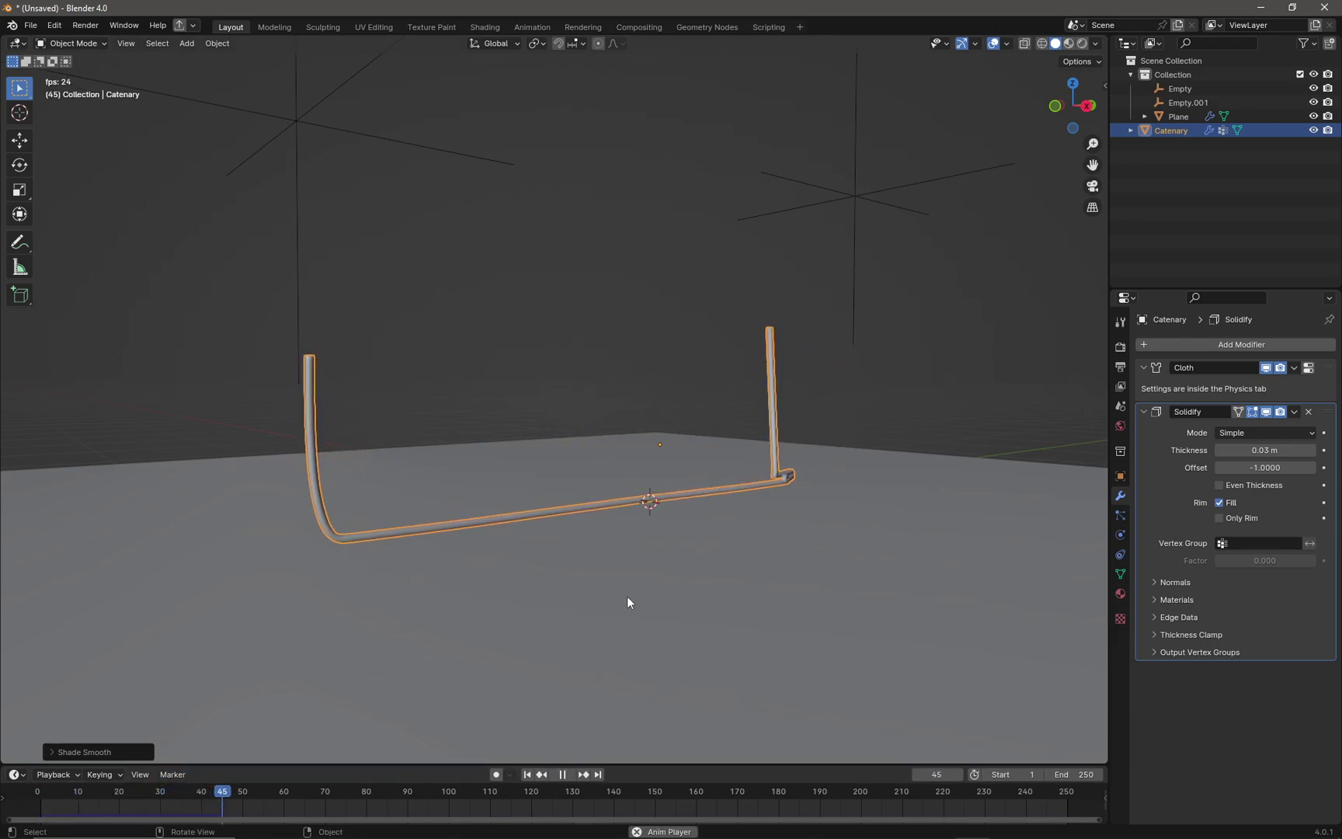
key(space)
scroll(670, 491, up, 4)
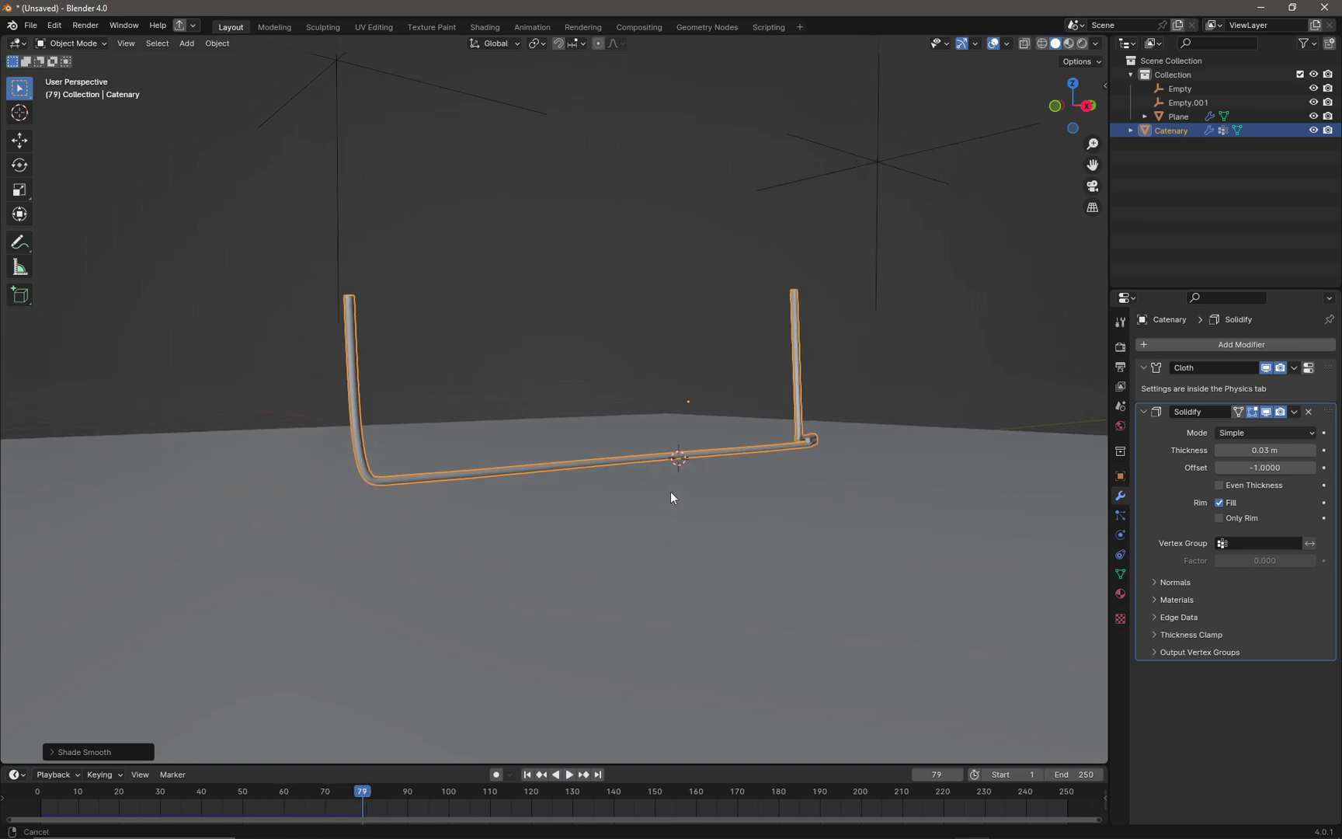
middle_drag(693, 483, 912, 500)
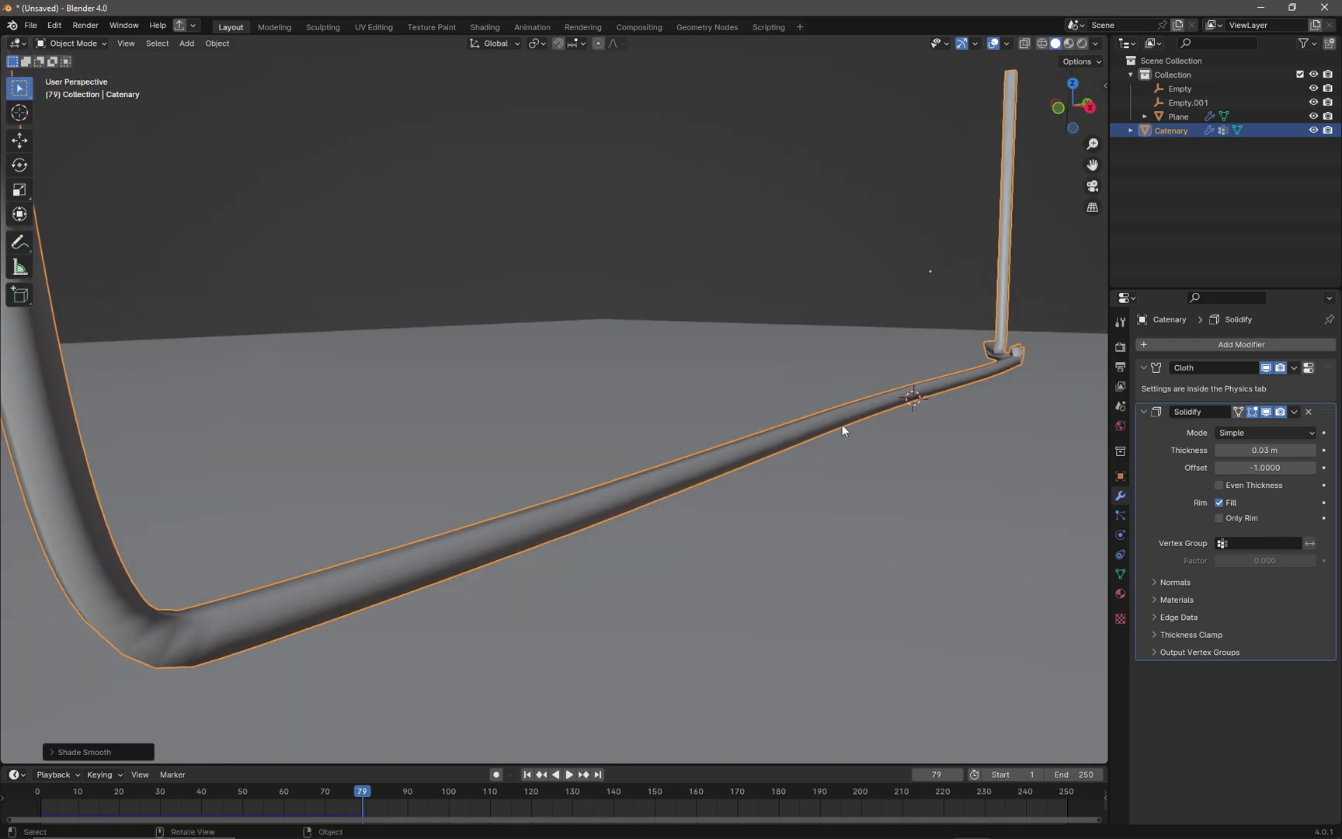
Step: Set the Solidify modifier's Offset from -1.0000 to -0.8231
drag(1272, 465, 1336, 465)
middle_drag(746, 427, 713, 398)
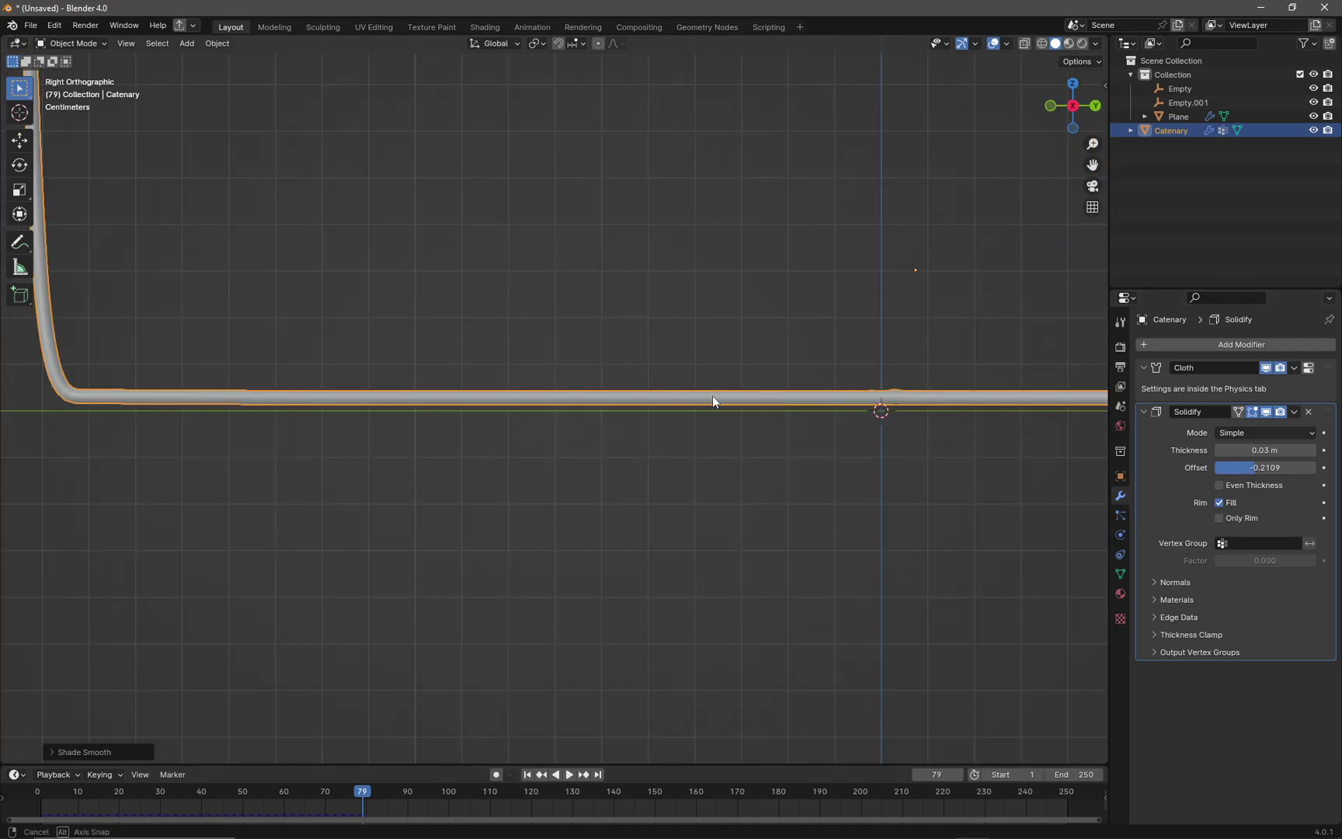
drag(1267, 469, 1241, 470)
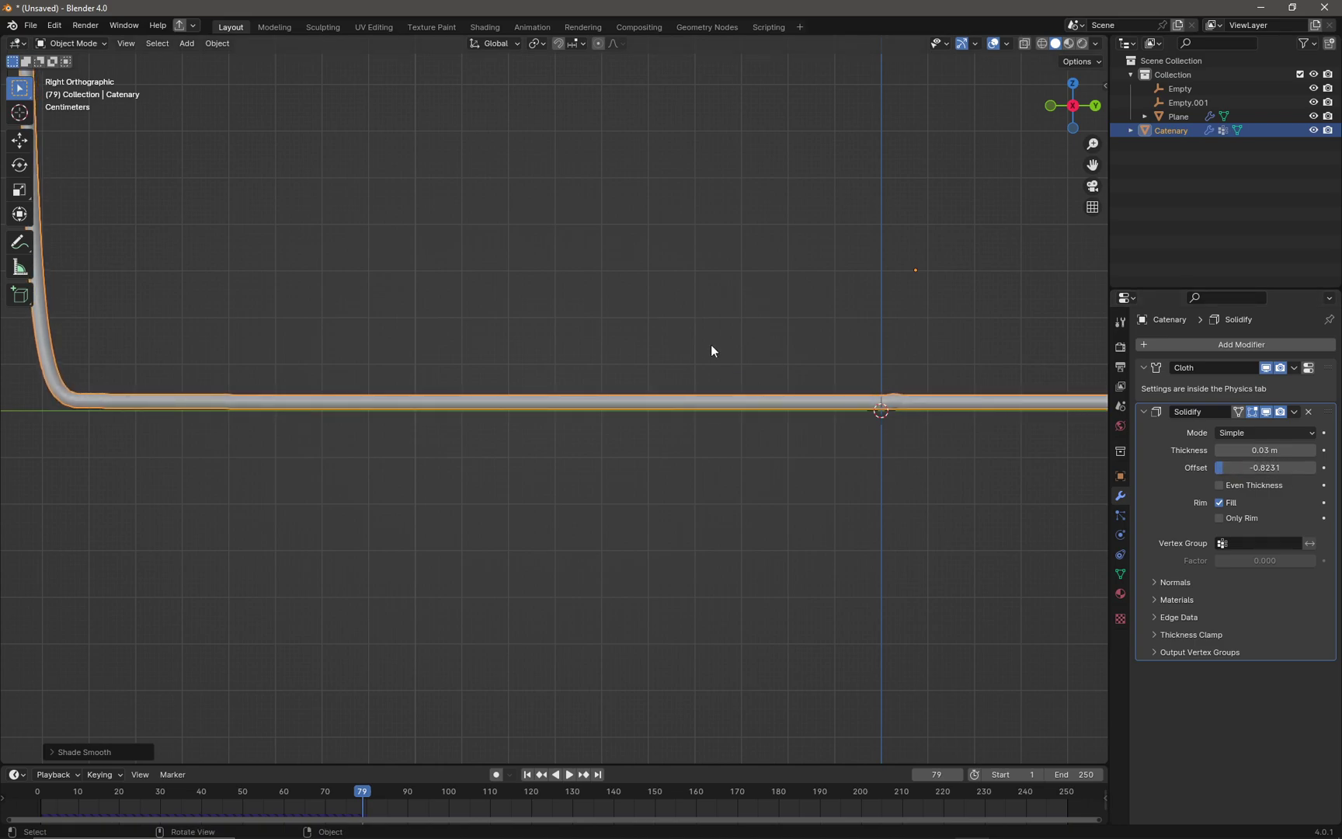